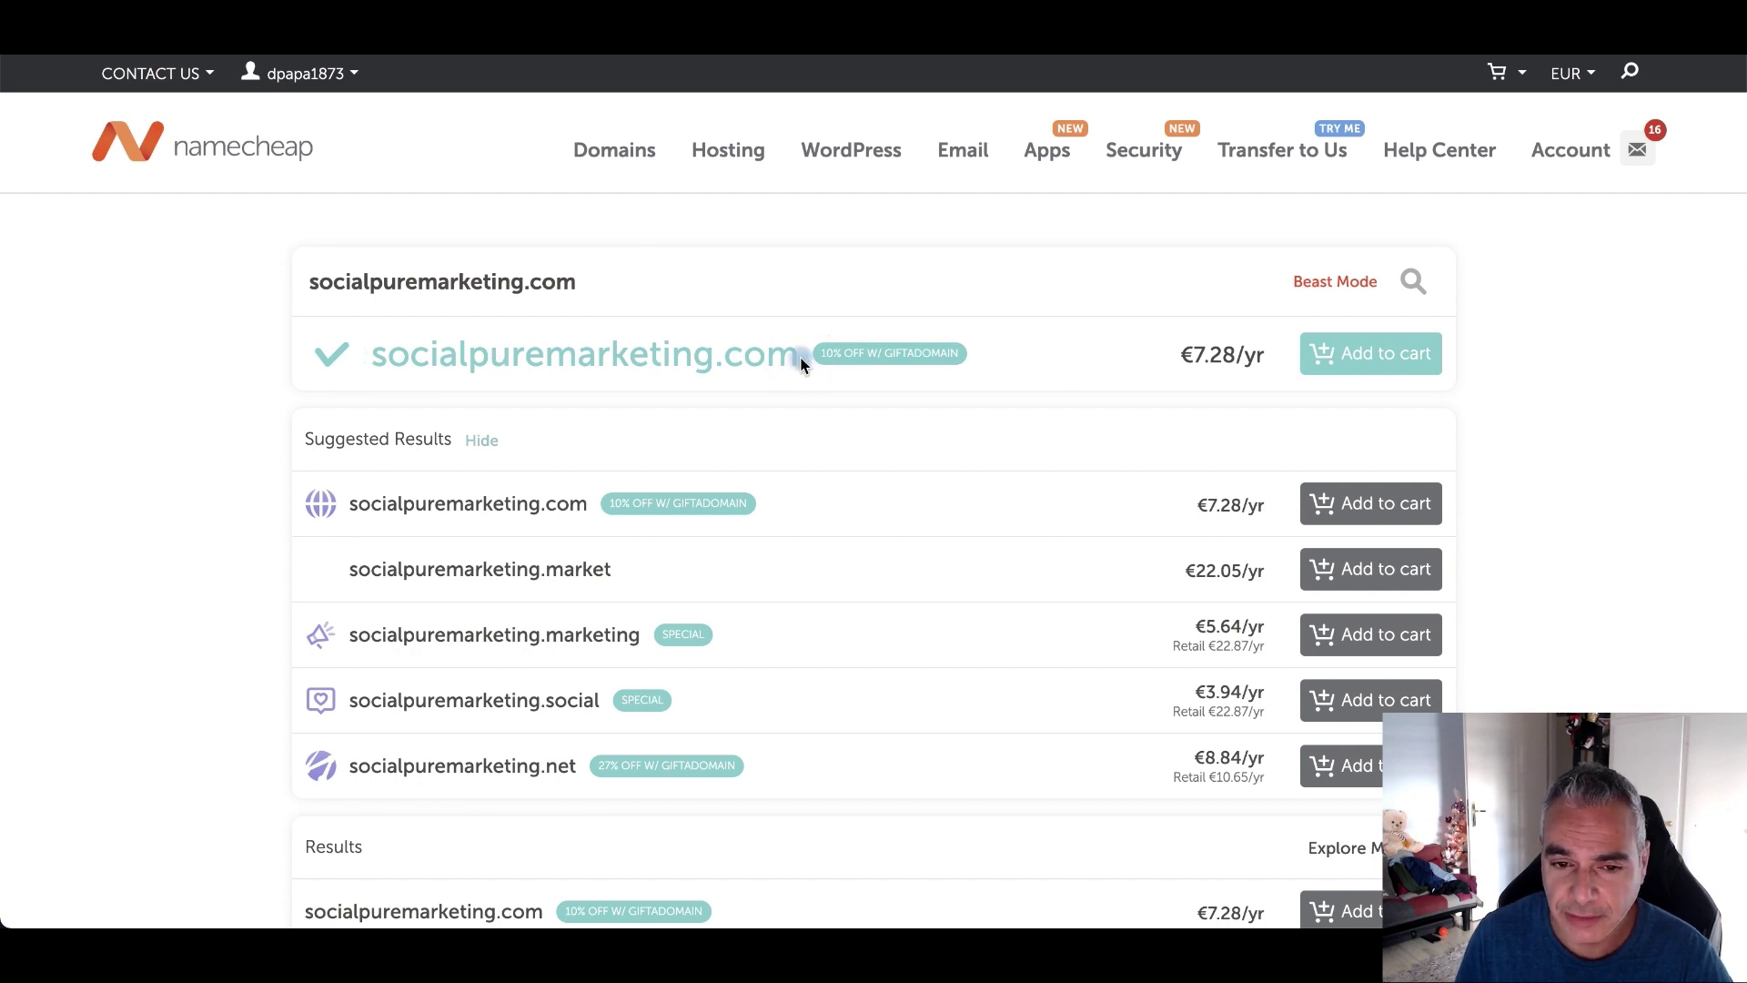
# - Add the available socialpuremarketing.com domain, priced at €7.28 a year, to the Namecheap cart
pyautogui.moveTo(801, 364); pyautogui.dragTo(717, 364)
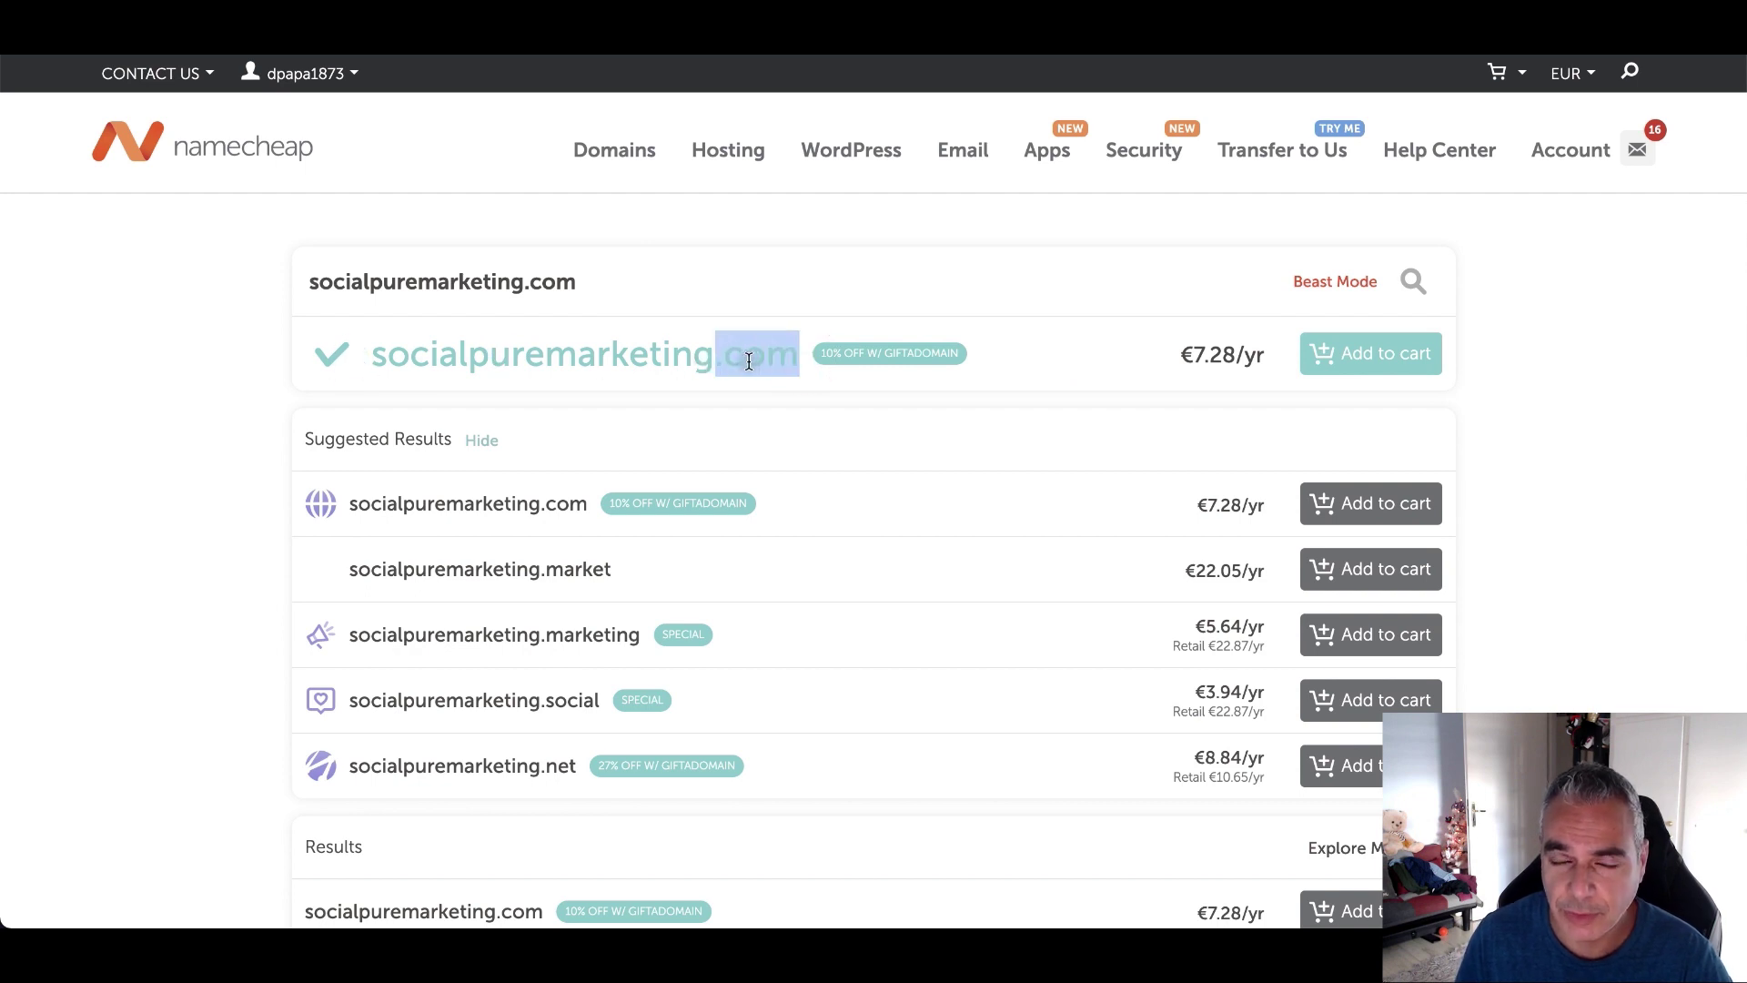
pyautogui.click(1338, 362)
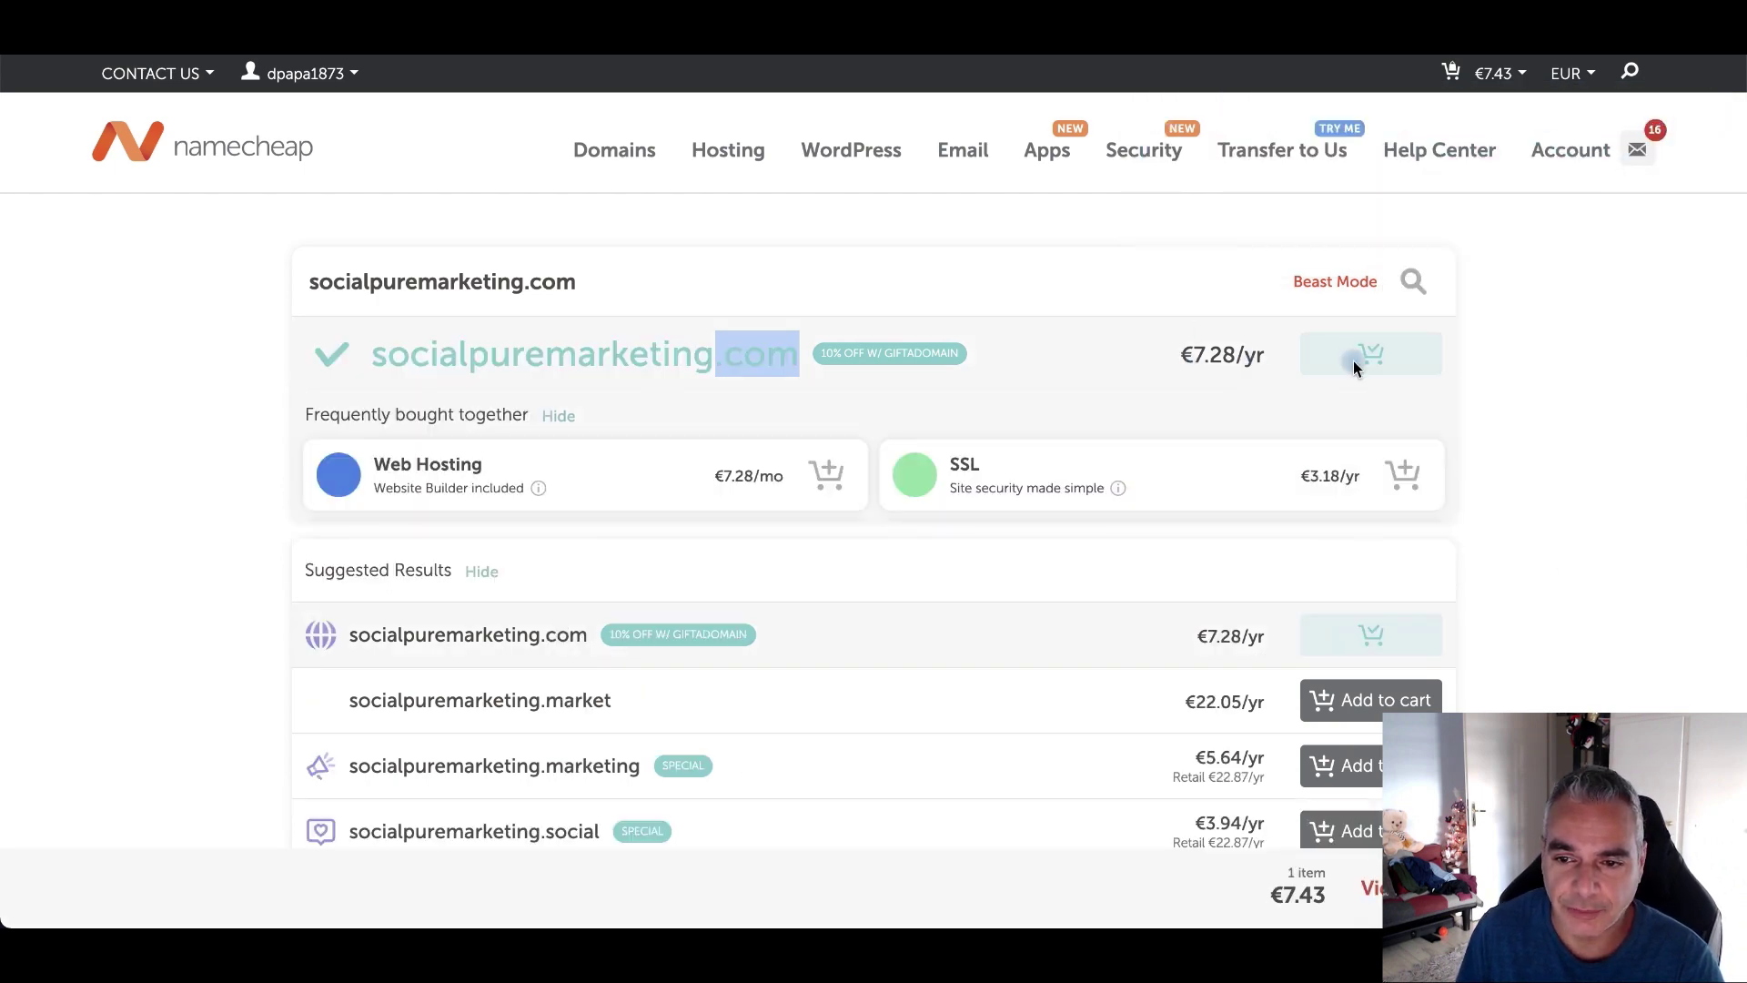
# - Check out to purchase socialpuremarketing.com from the Namecheap cart
pyautogui.scroll(-5, 1373, 710)
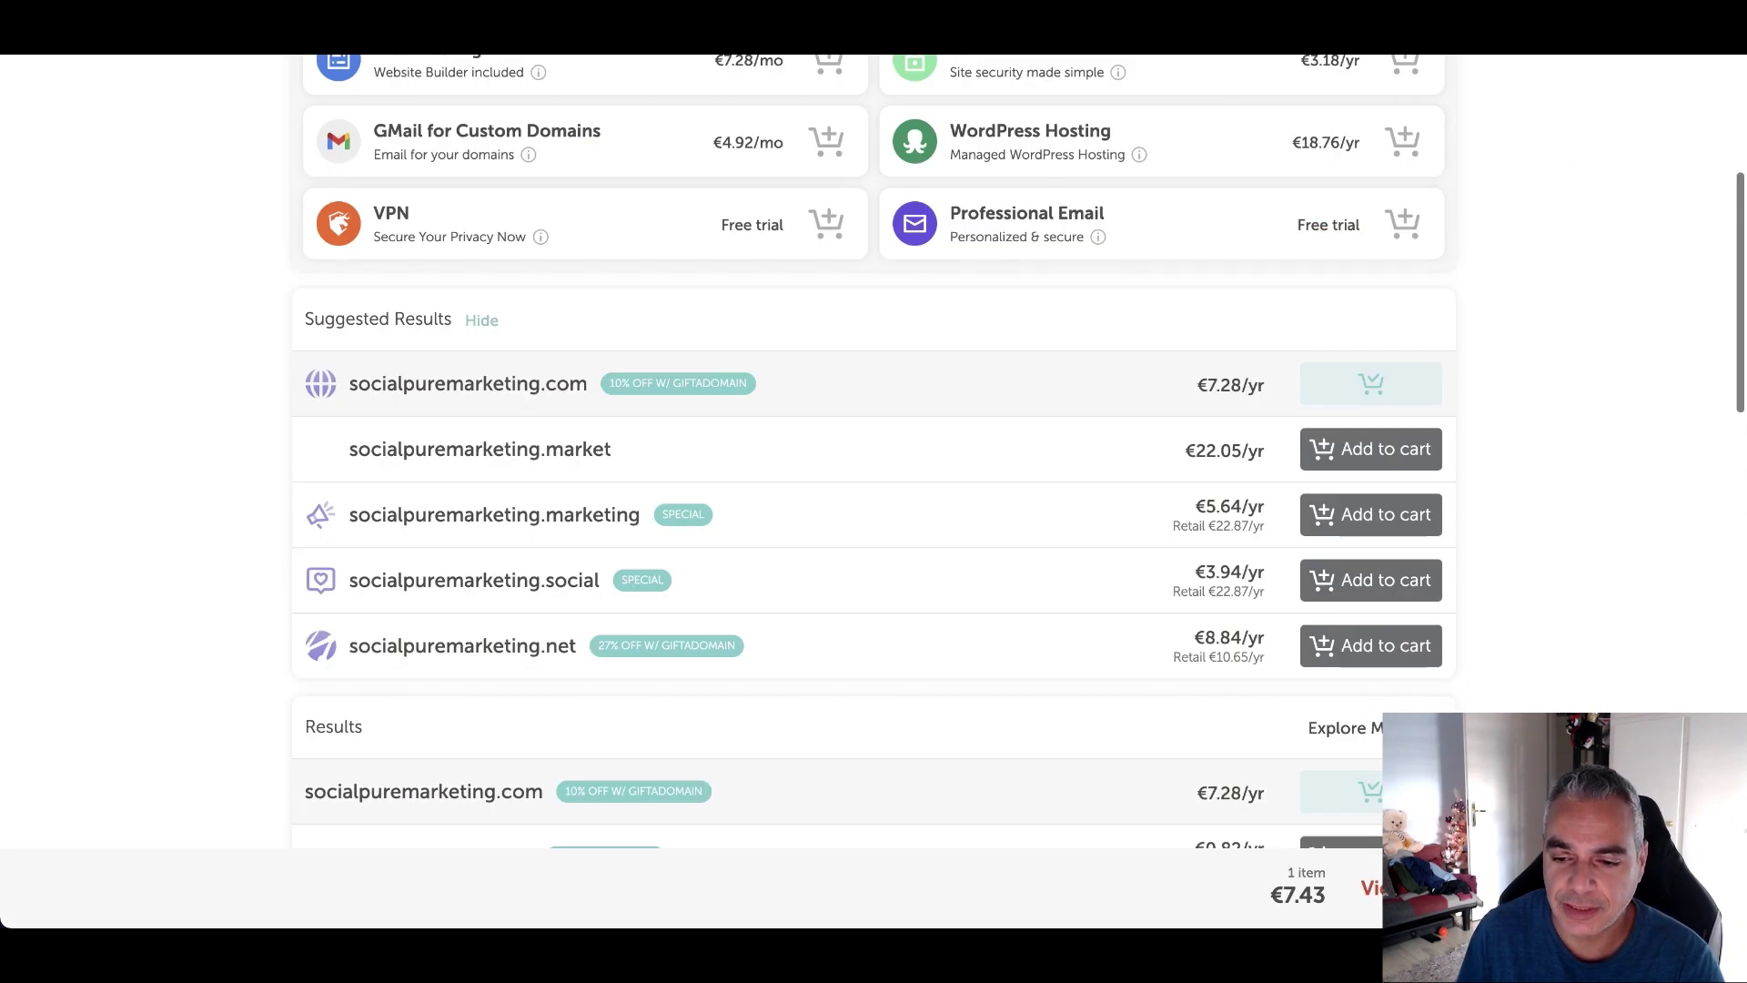
pyautogui.scroll(-10, 1374, 709)
pyautogui.scroll(-6, 1570, 687)
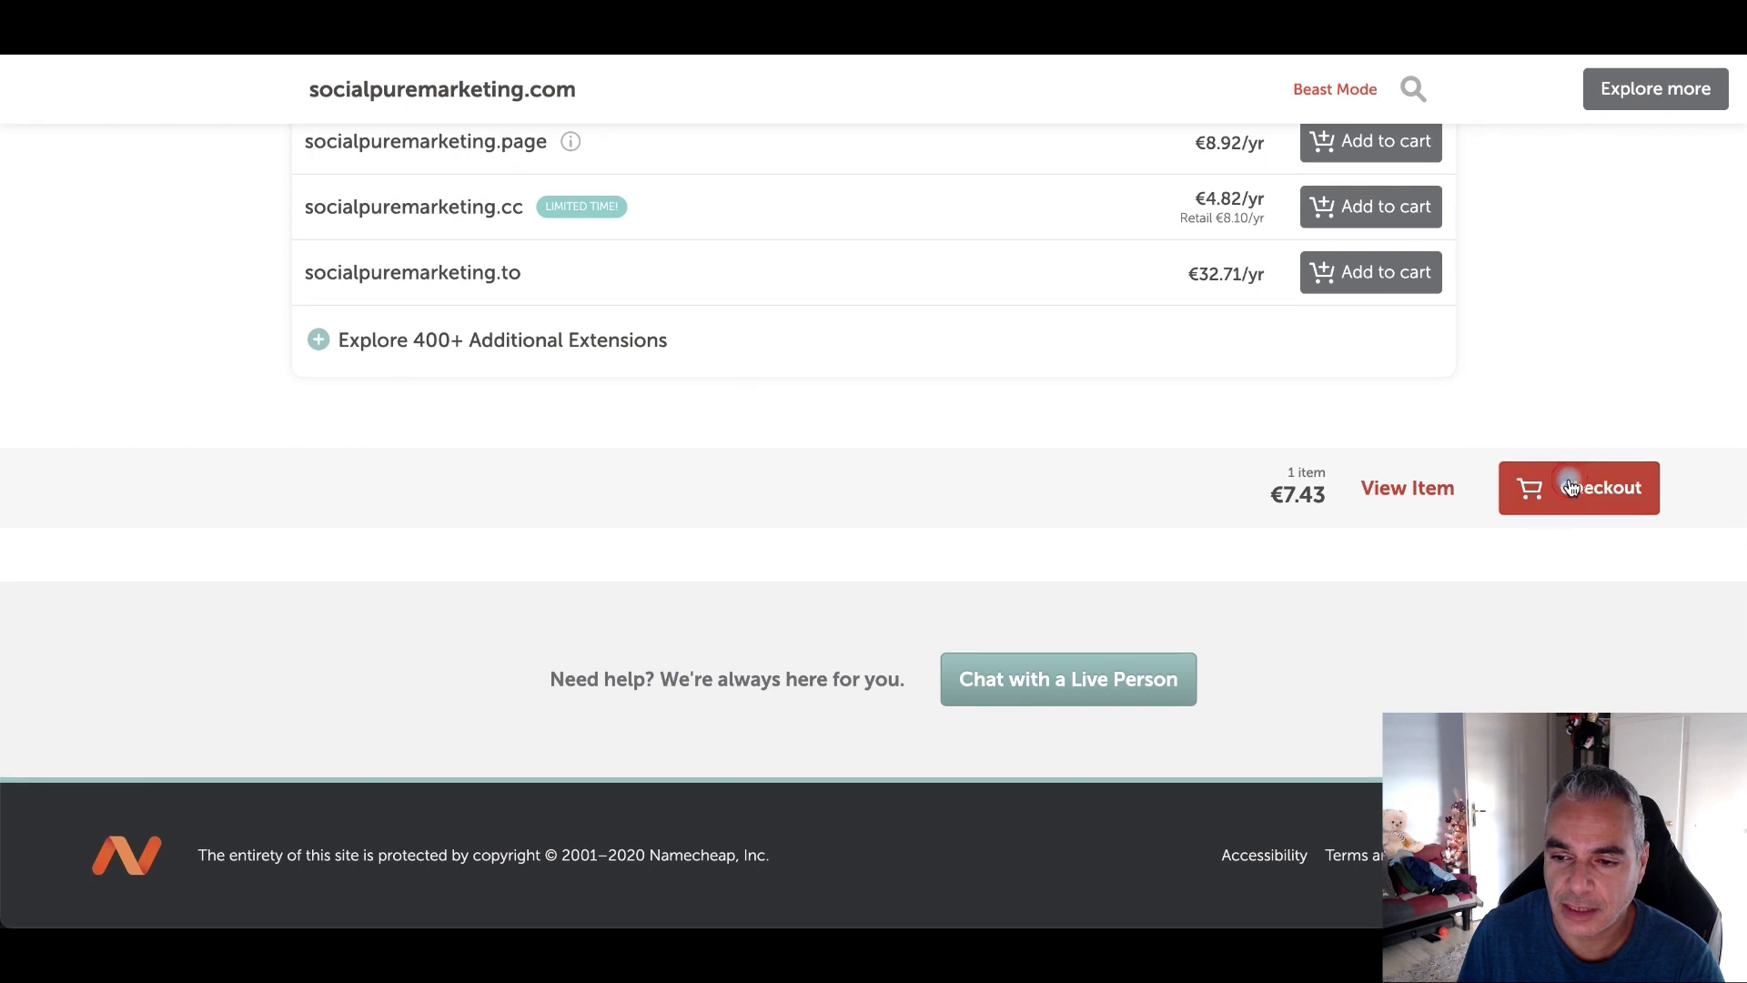
pyautogui.click(1571, 488)
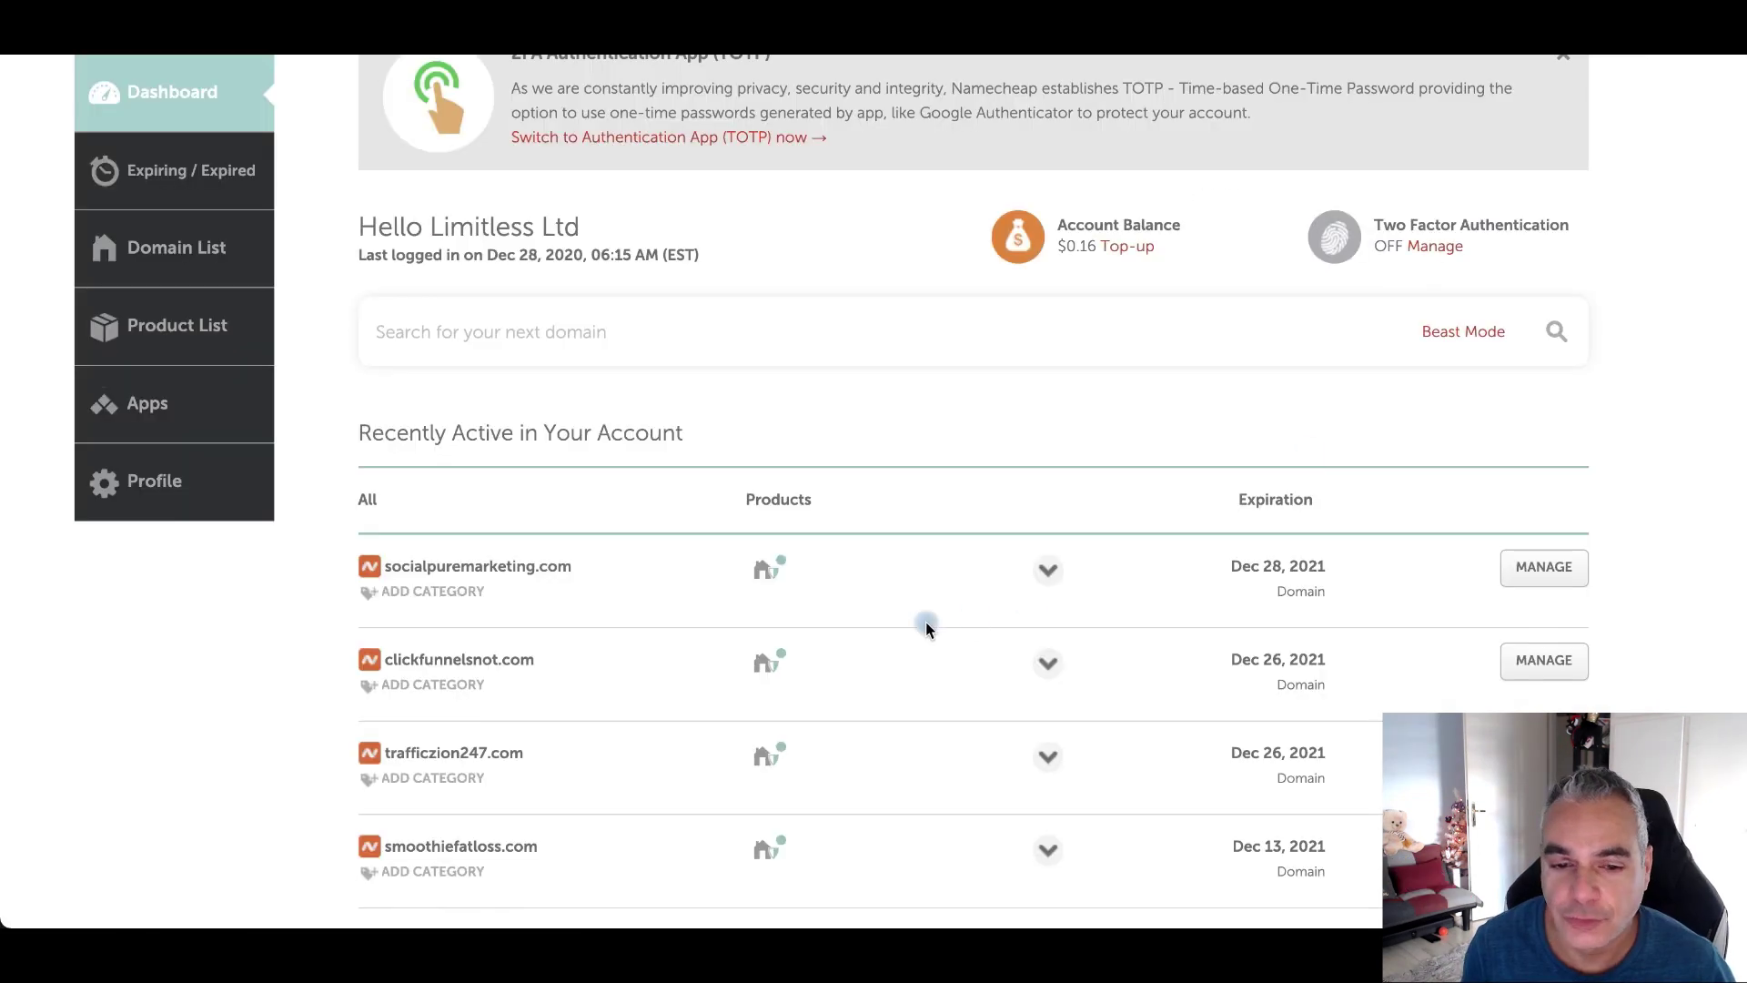
# - Open socialpuremarketing.com's domain management, where nameservers show Namecheap BasicDNS
pyautogui.click(1556, 570)
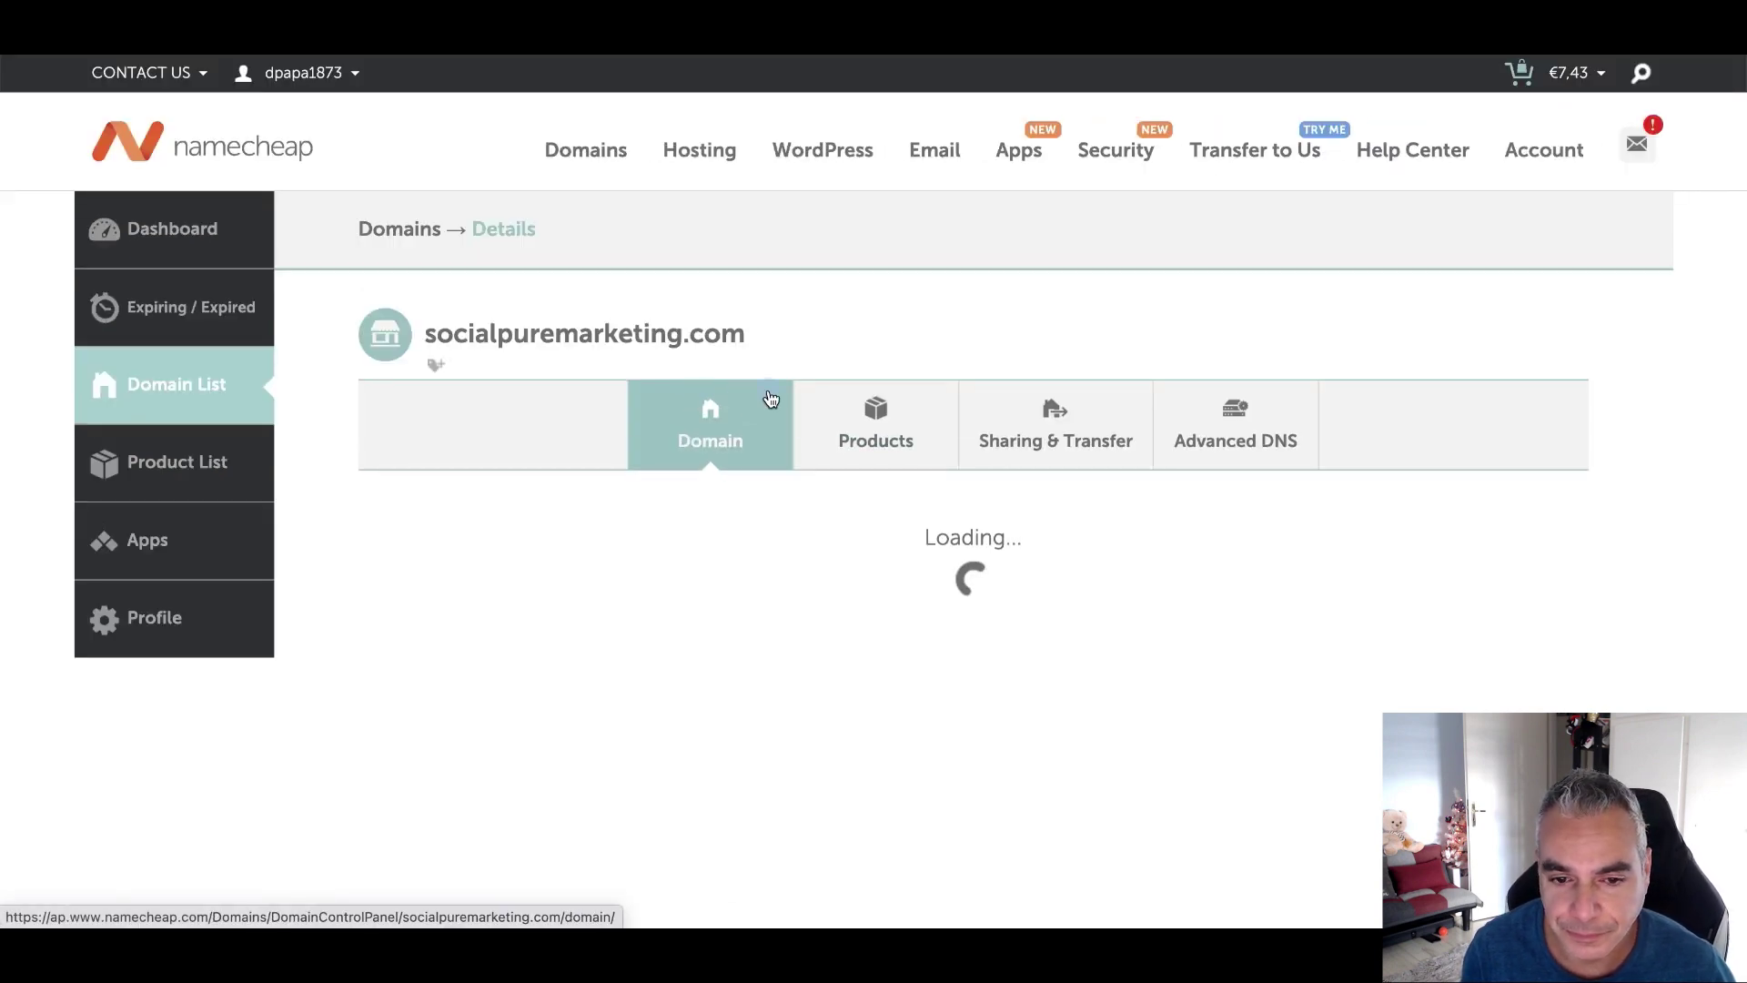
pyautogui.scroll(-4, 769, 399)
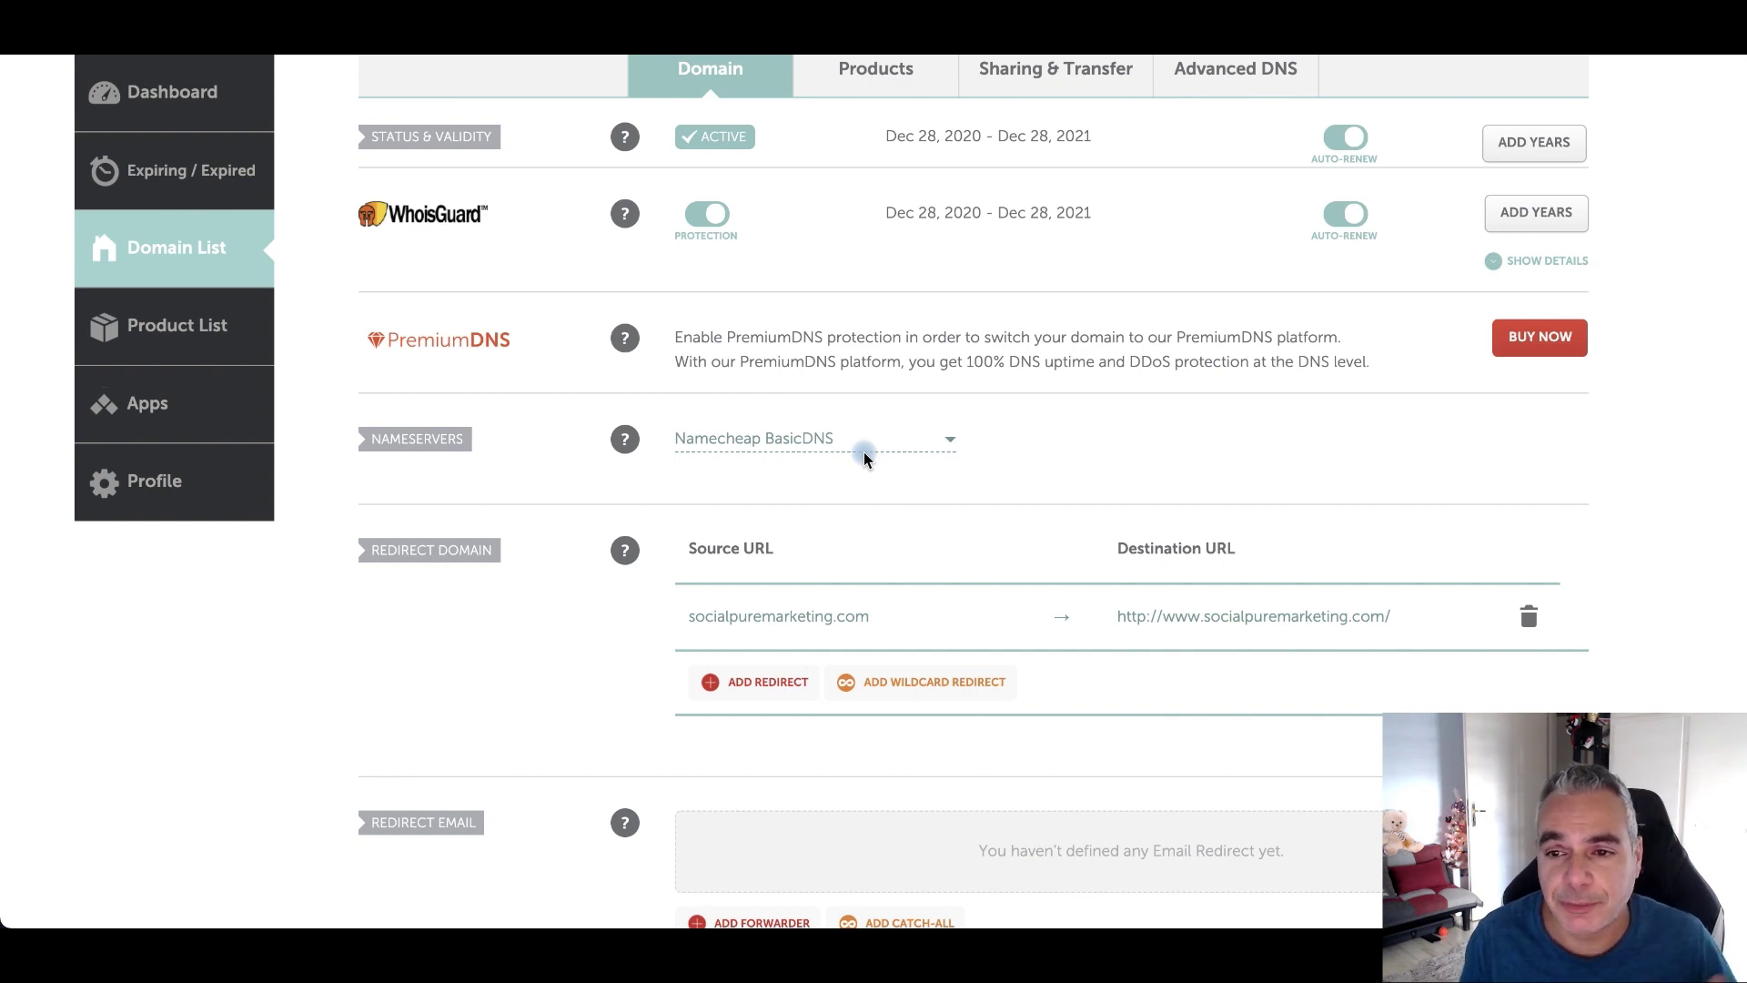
pyautogui.scroll(1, 862, 463)
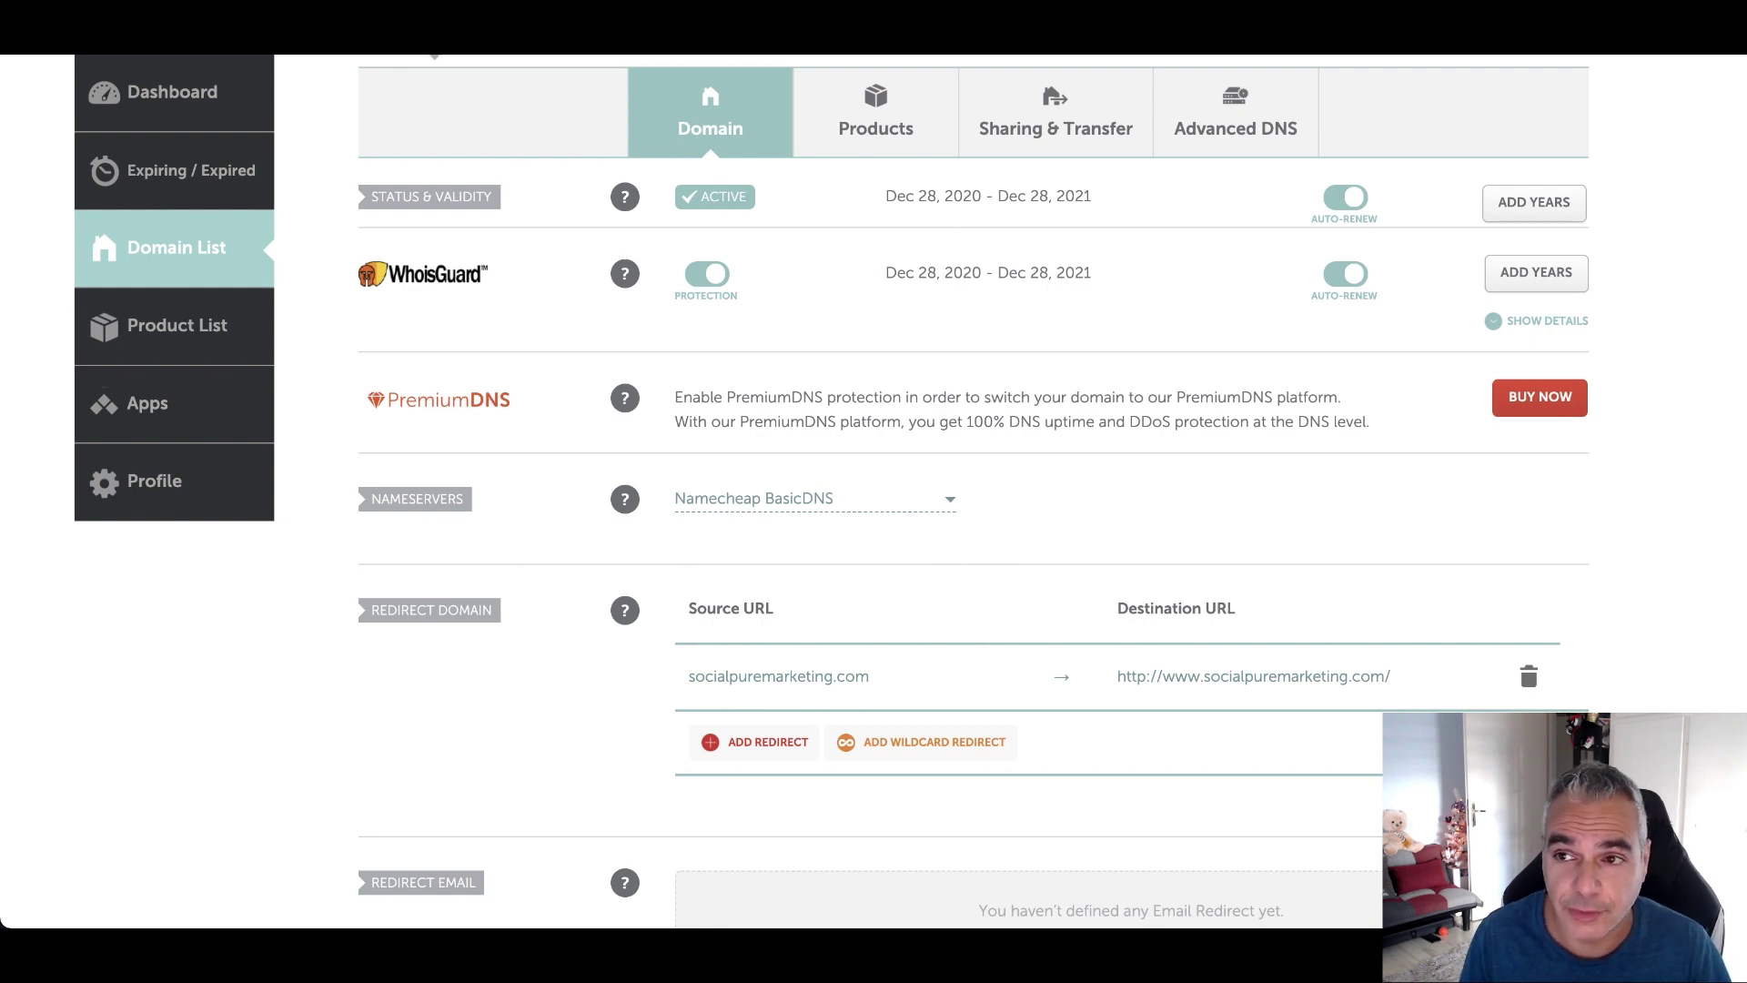
pyautogui.press('super+t')
# - Go to cloudflare.com and log in with the saved credentials
pyautogui.write('cloudflare')
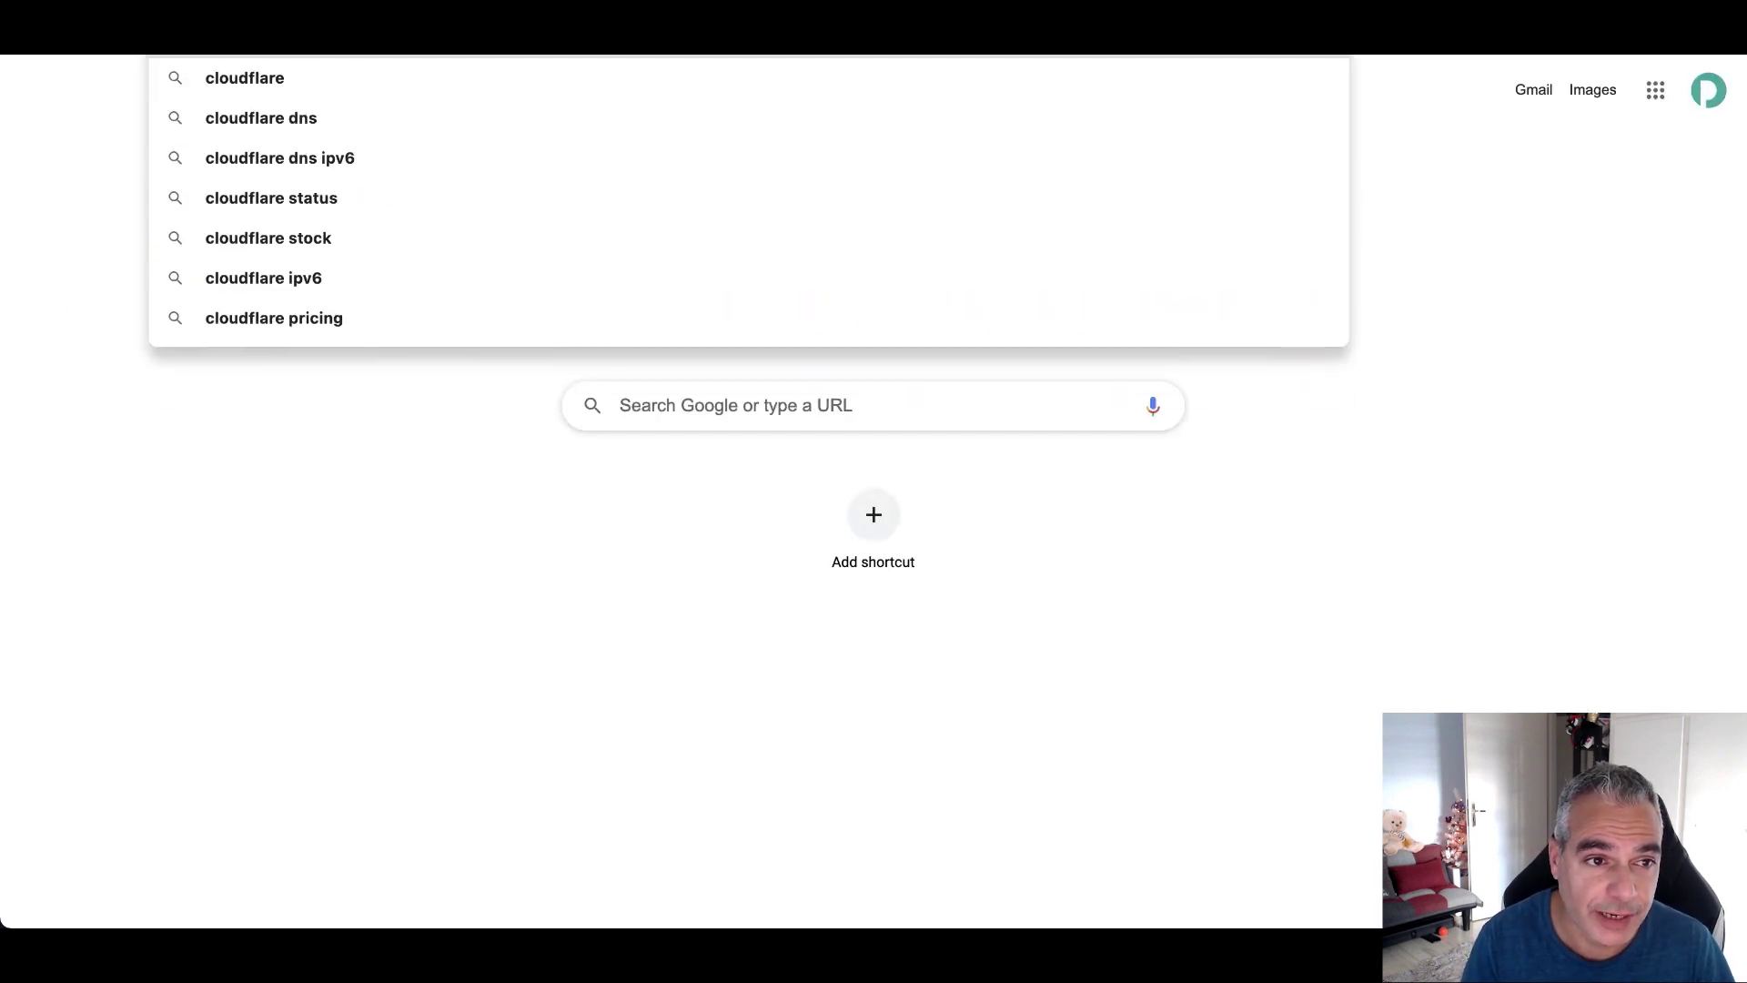
pyautogui.press('BackSpace')
pyautogui.press('BackSpace')
pyautogui.press('BackSpace')
pyautogui.press('BackSpace')
pyautogui.press('BackSpace')
pyautogui.write('flare.com')
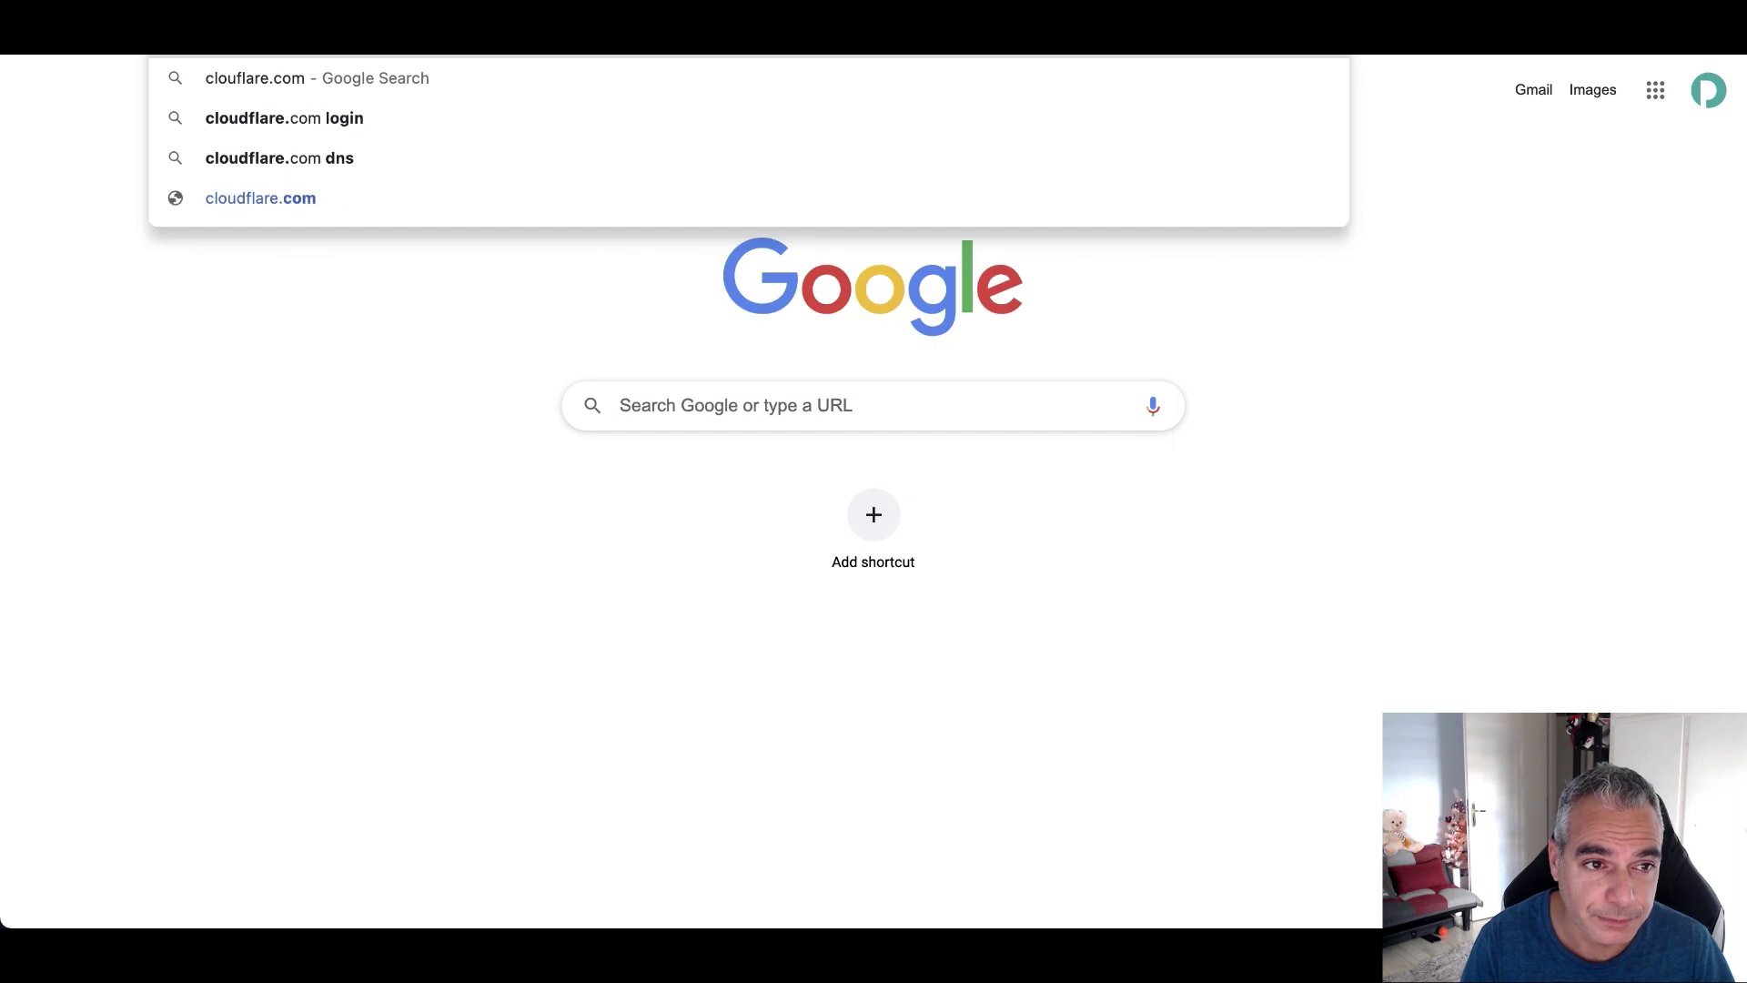
pyautogui.press('Return')
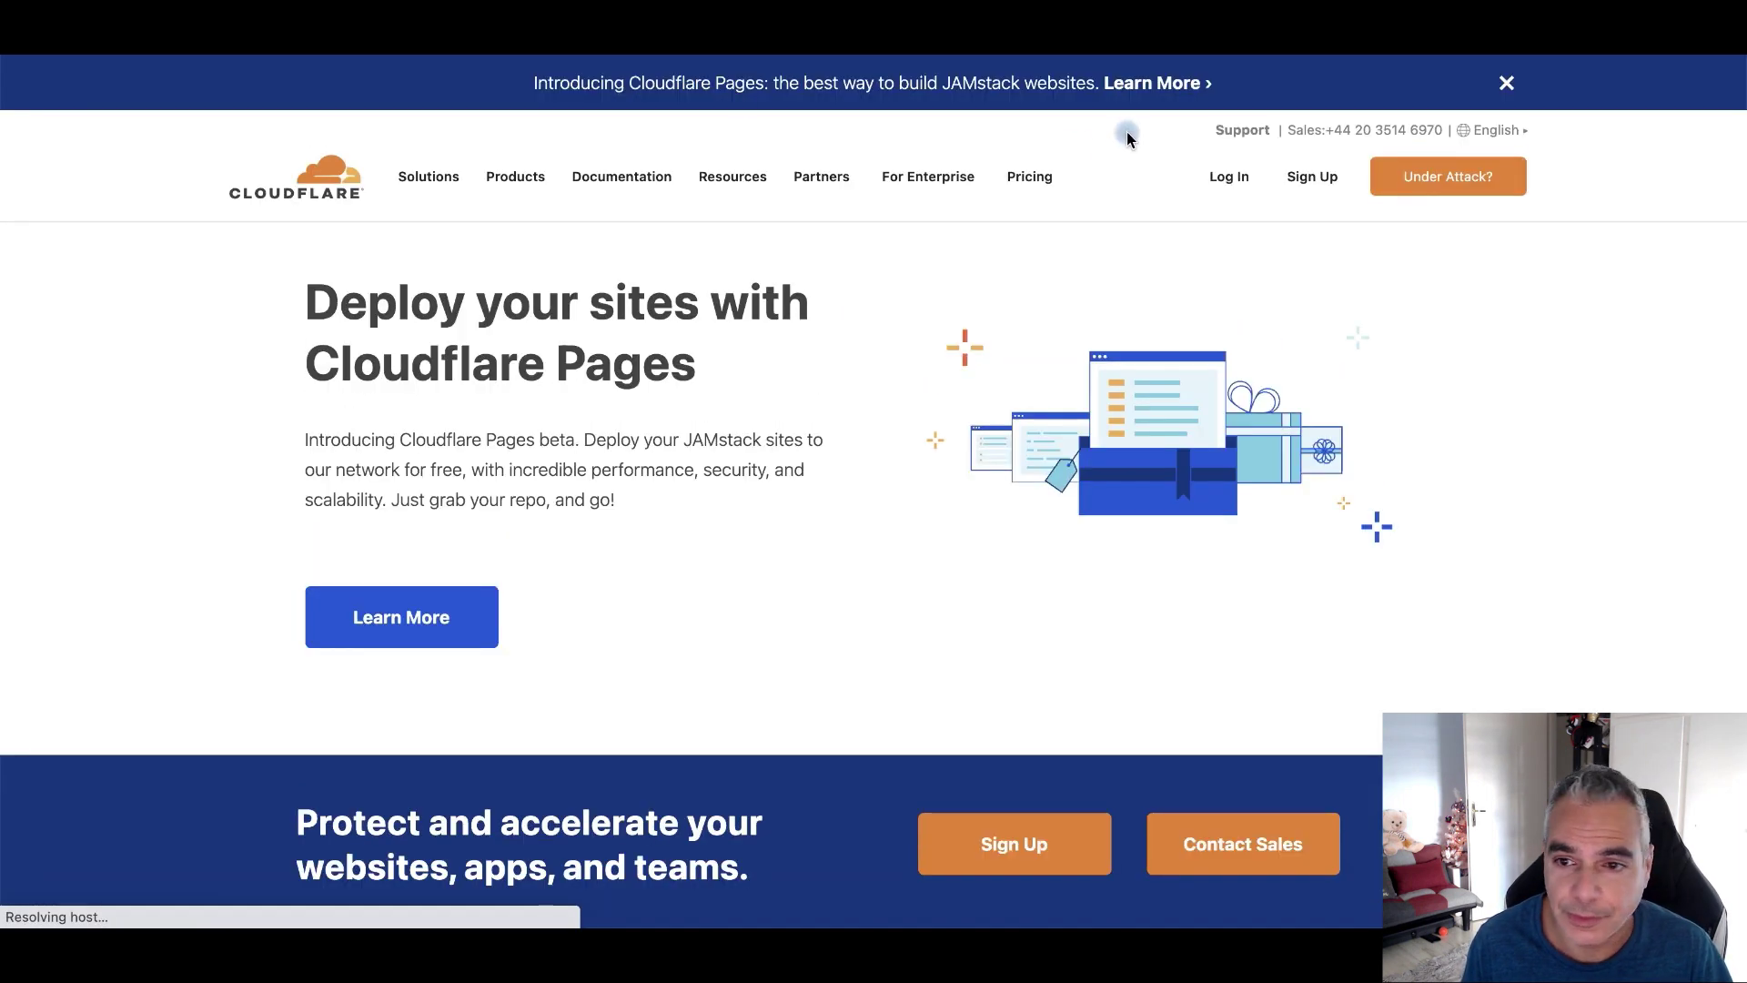
pyautogui.click(1232, 179)
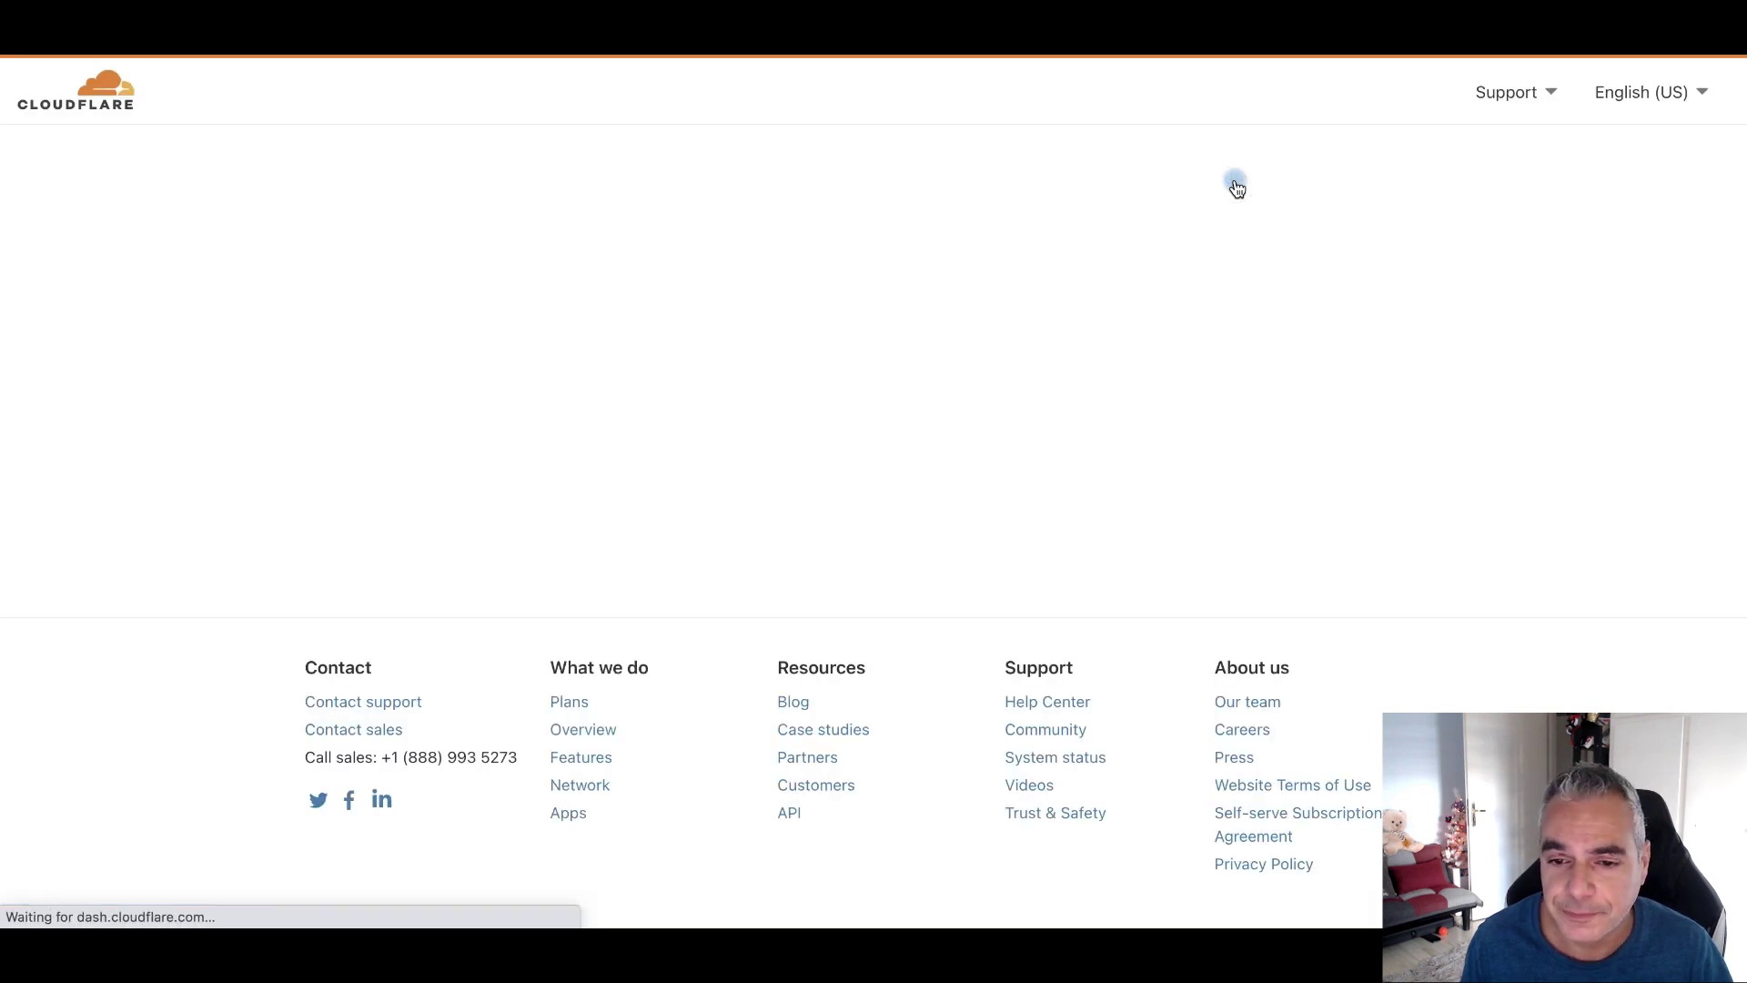
pyautogui.click(380, 335)
pyautogui.click(455, 523)
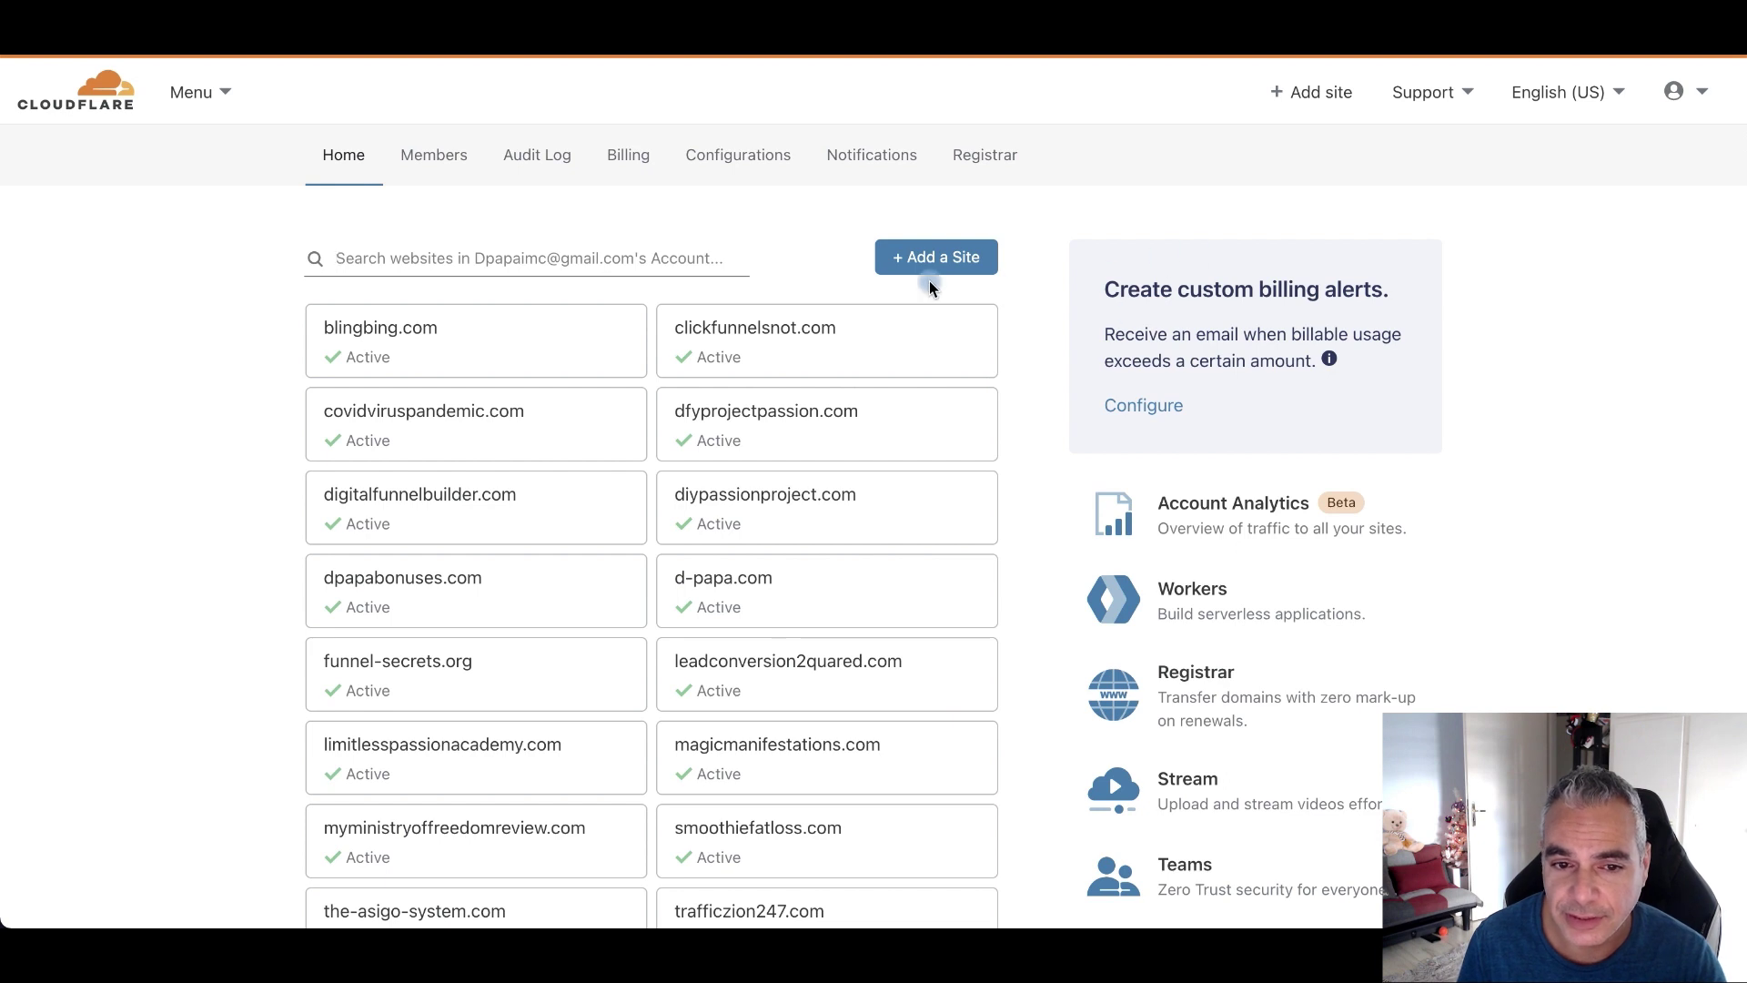
# - Add socialpuremarketing.com as a new Cloudflare site and continue with the Free plan
pyautogui.click(947, 262)
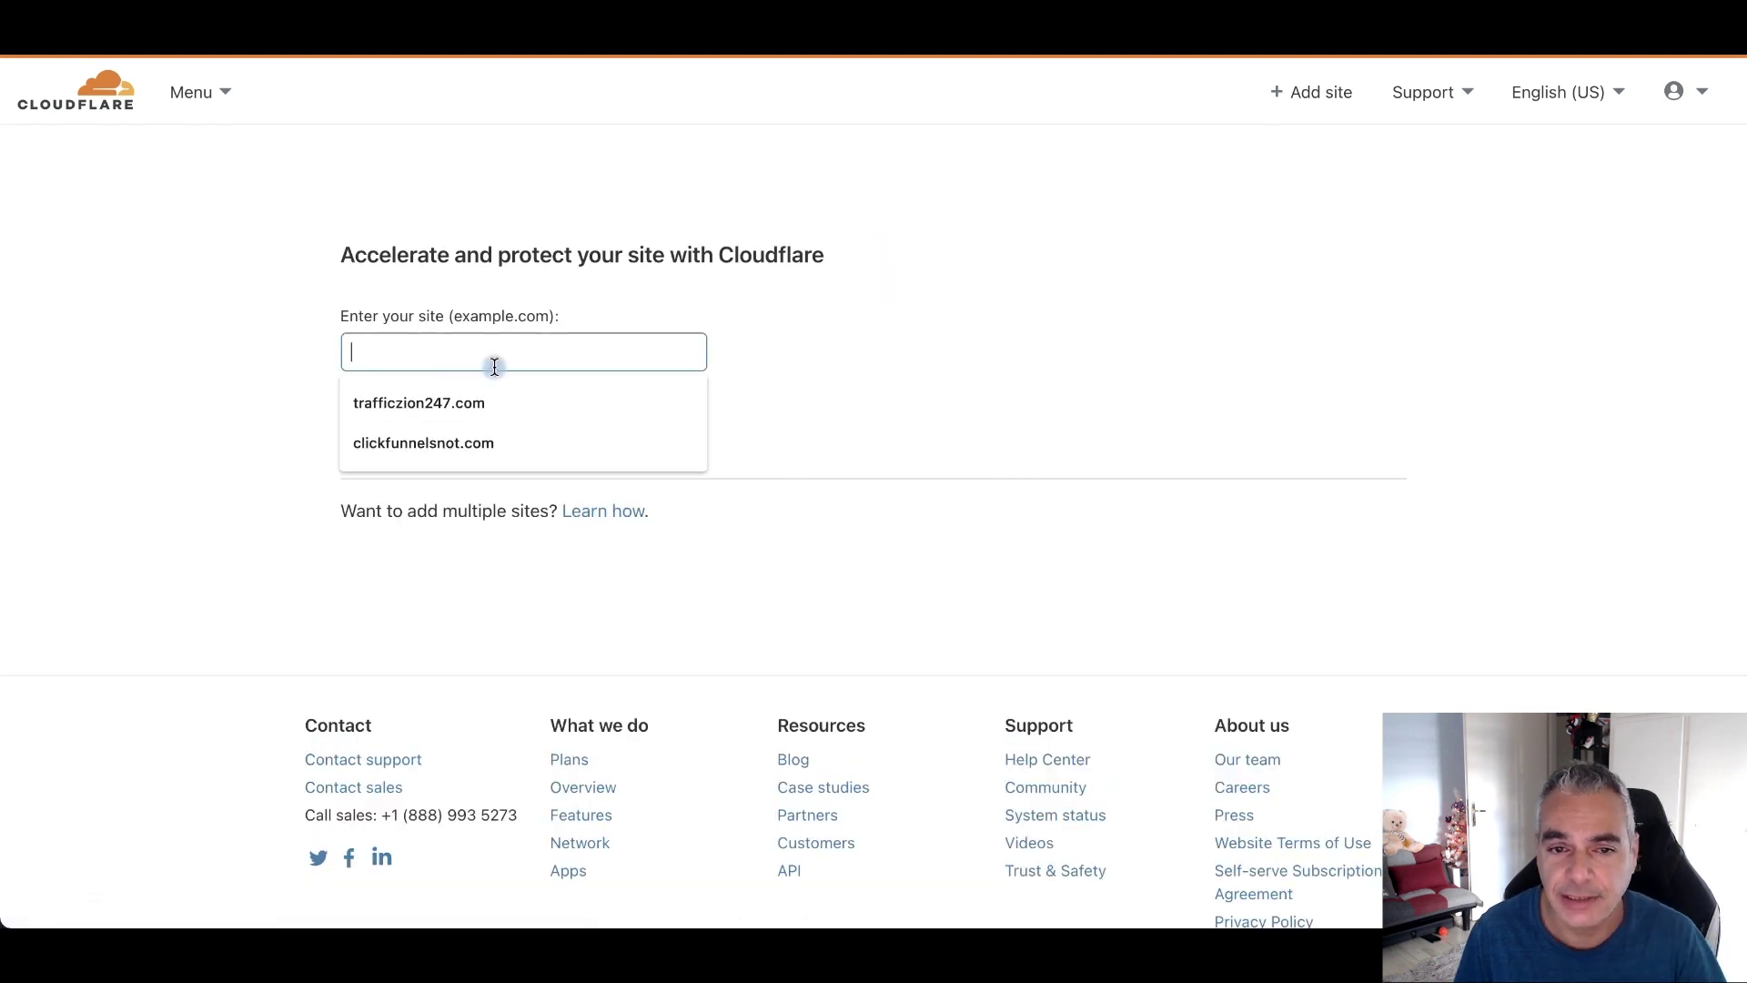
pyautogui.write('s')
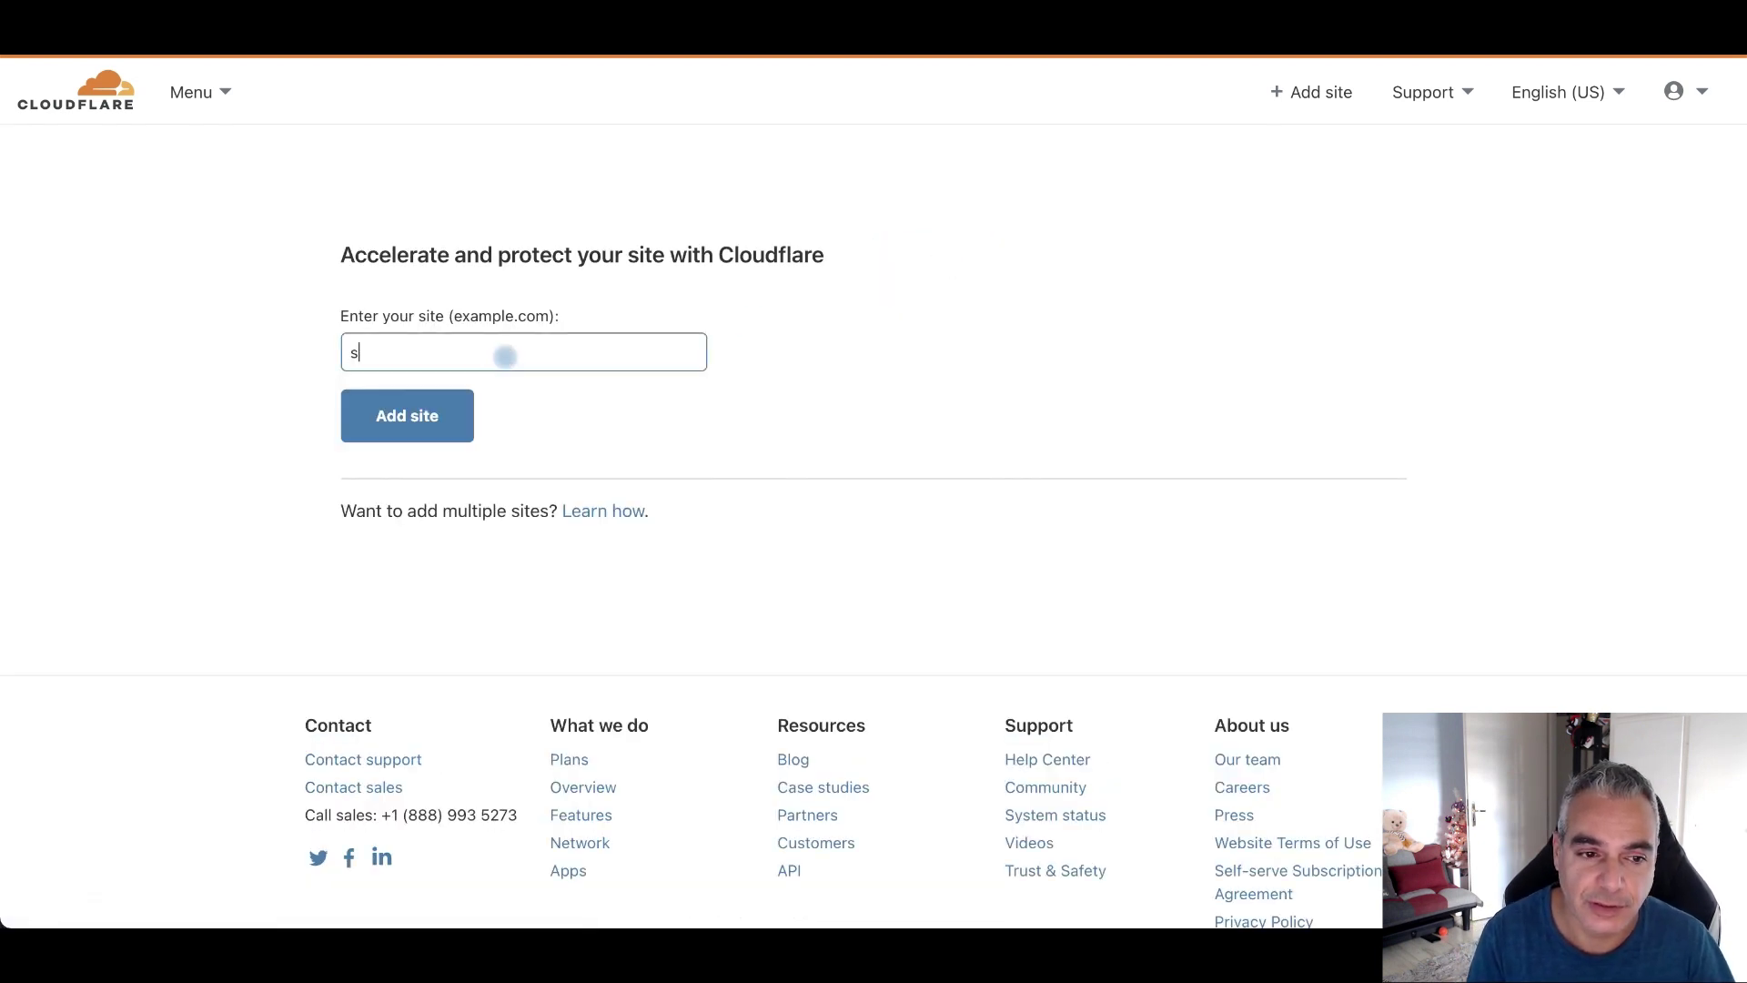
pyautogui.write('ocialp')
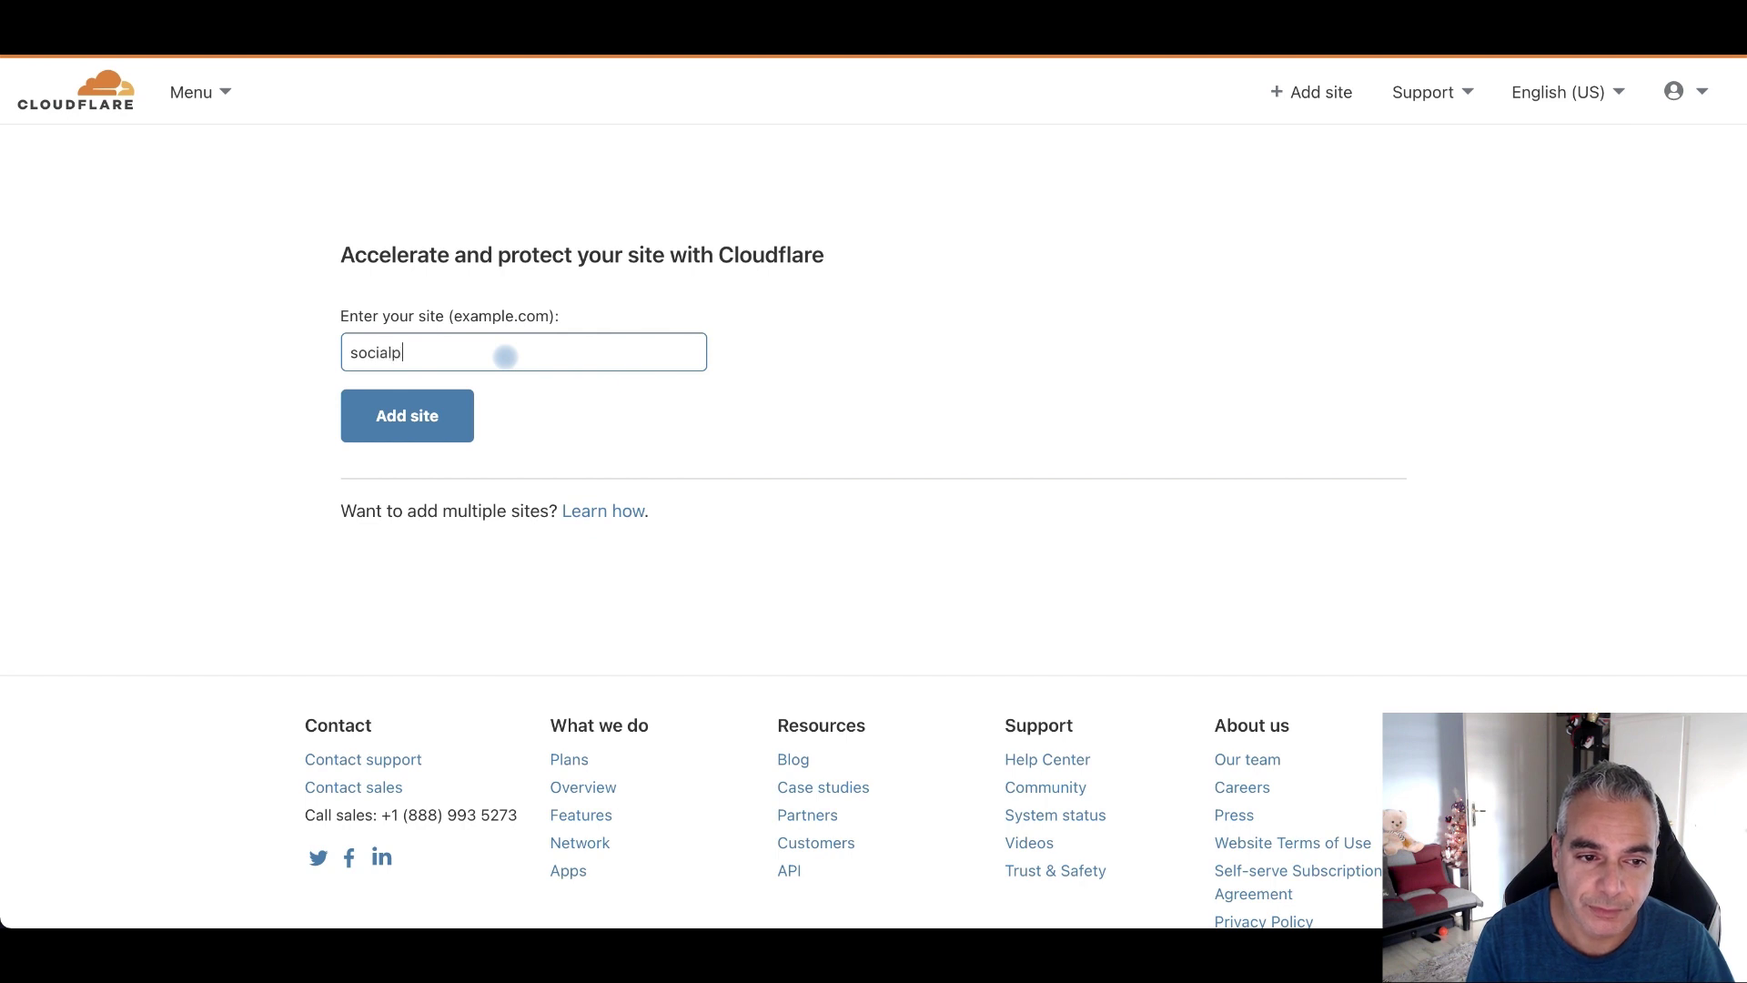
pyautogui.write('uremarketing.com')
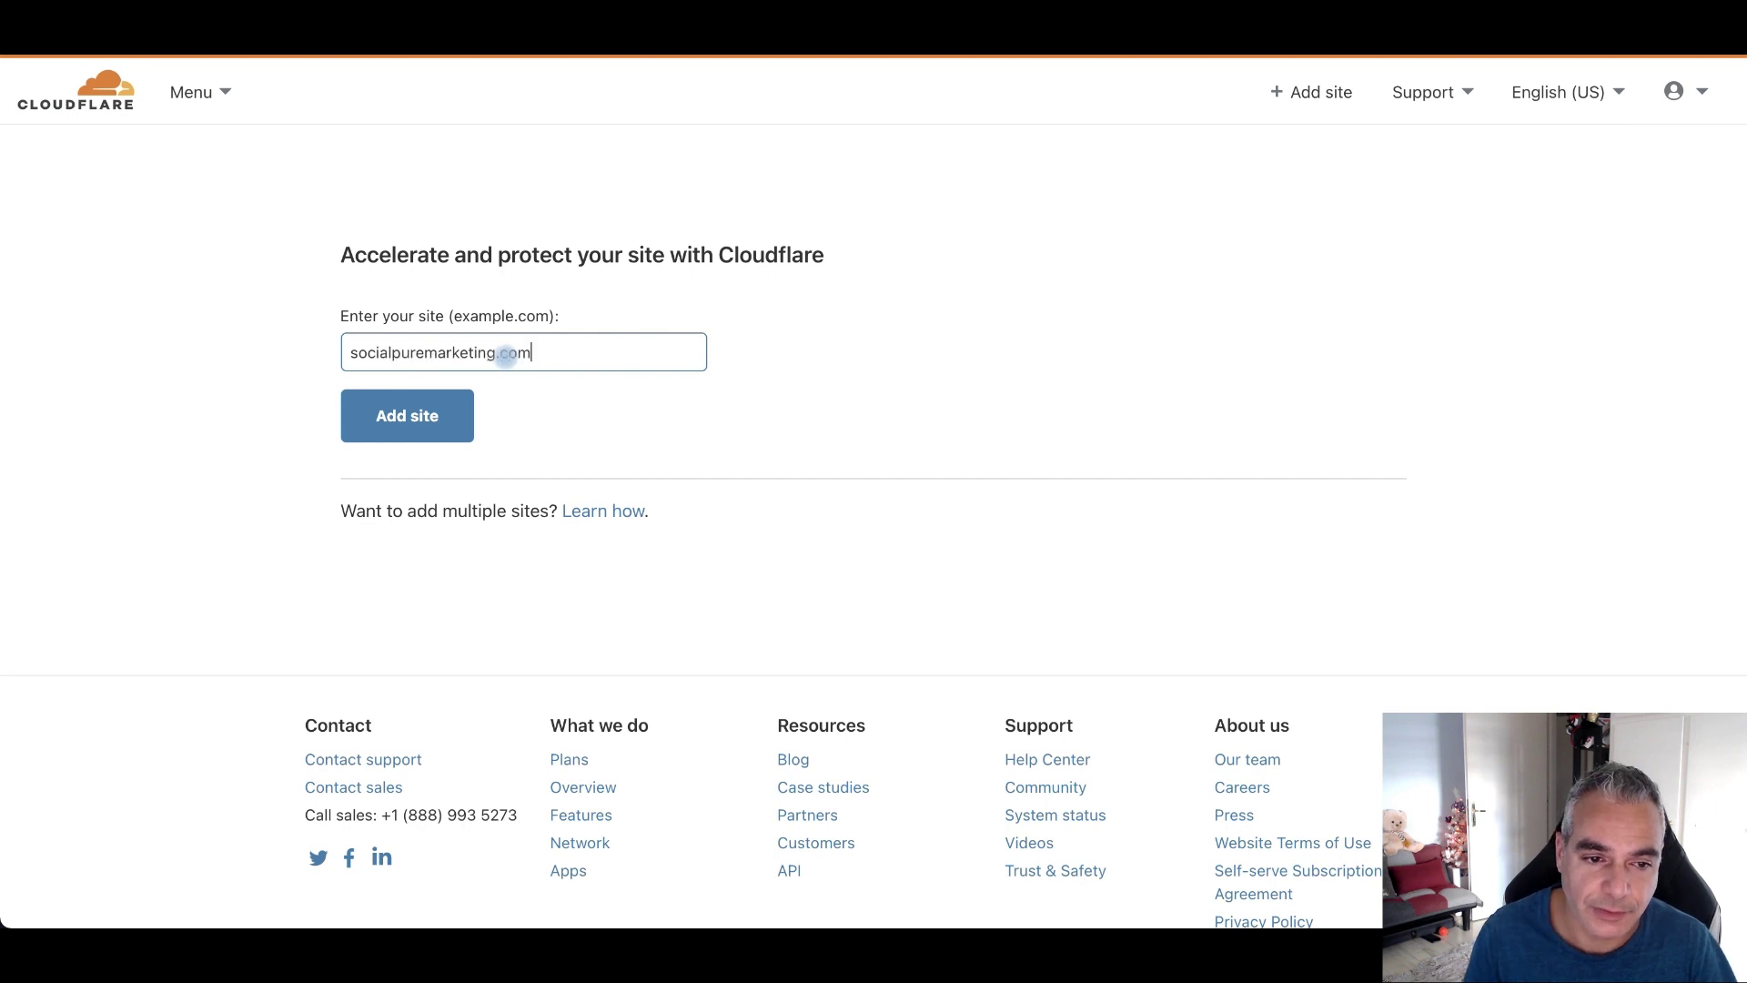
pyautogui.click(408, 416)
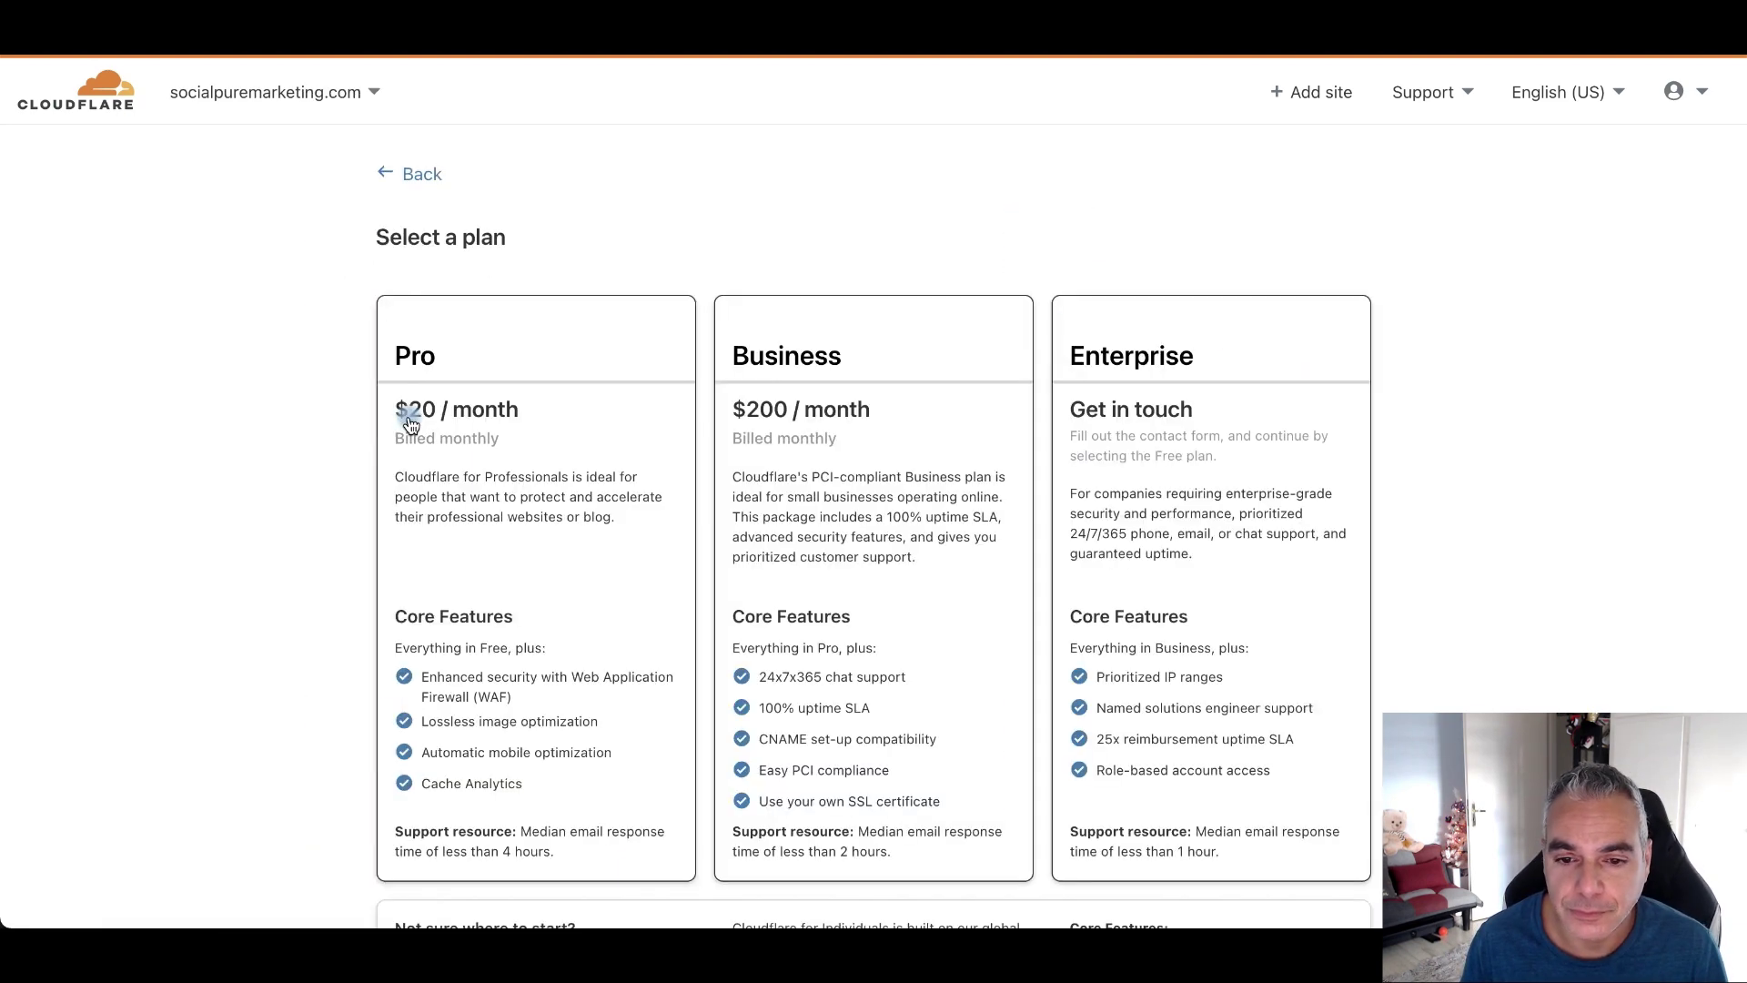
pyautogui.scroll(-3, 478, 660)
pyautogui.scroll(-3, 478, 657)
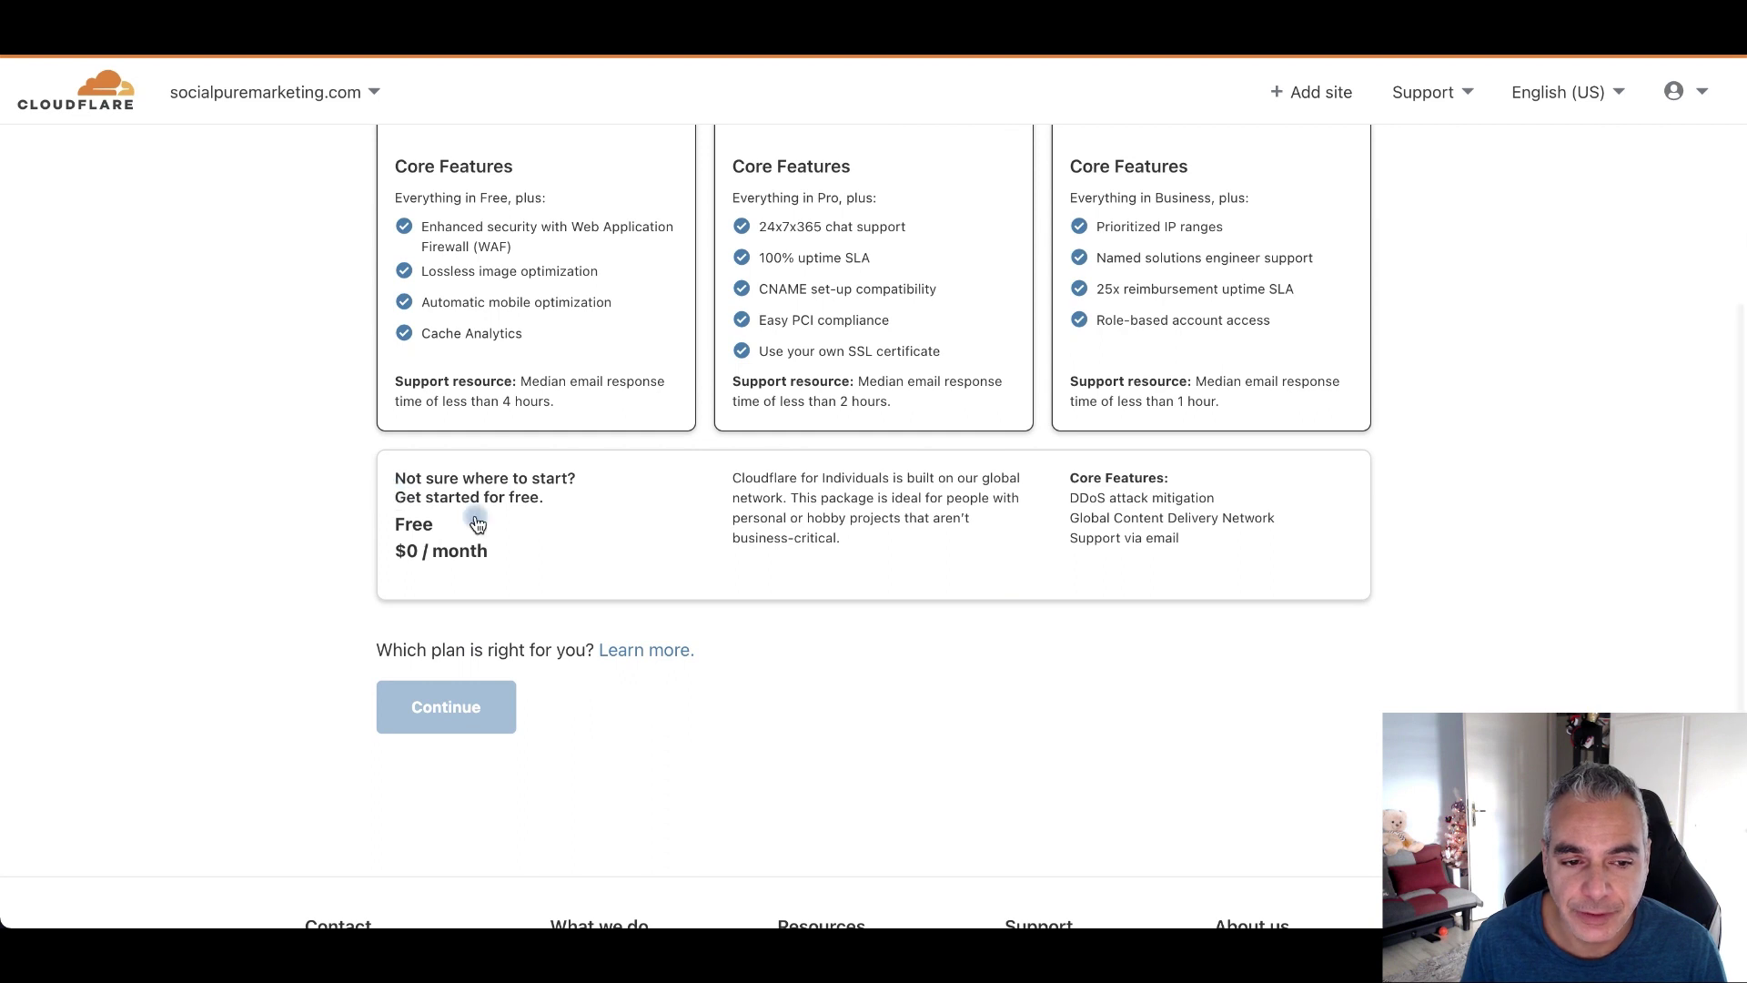
pyautogui.click(456, 562)
pyautogui.click(457, 725)
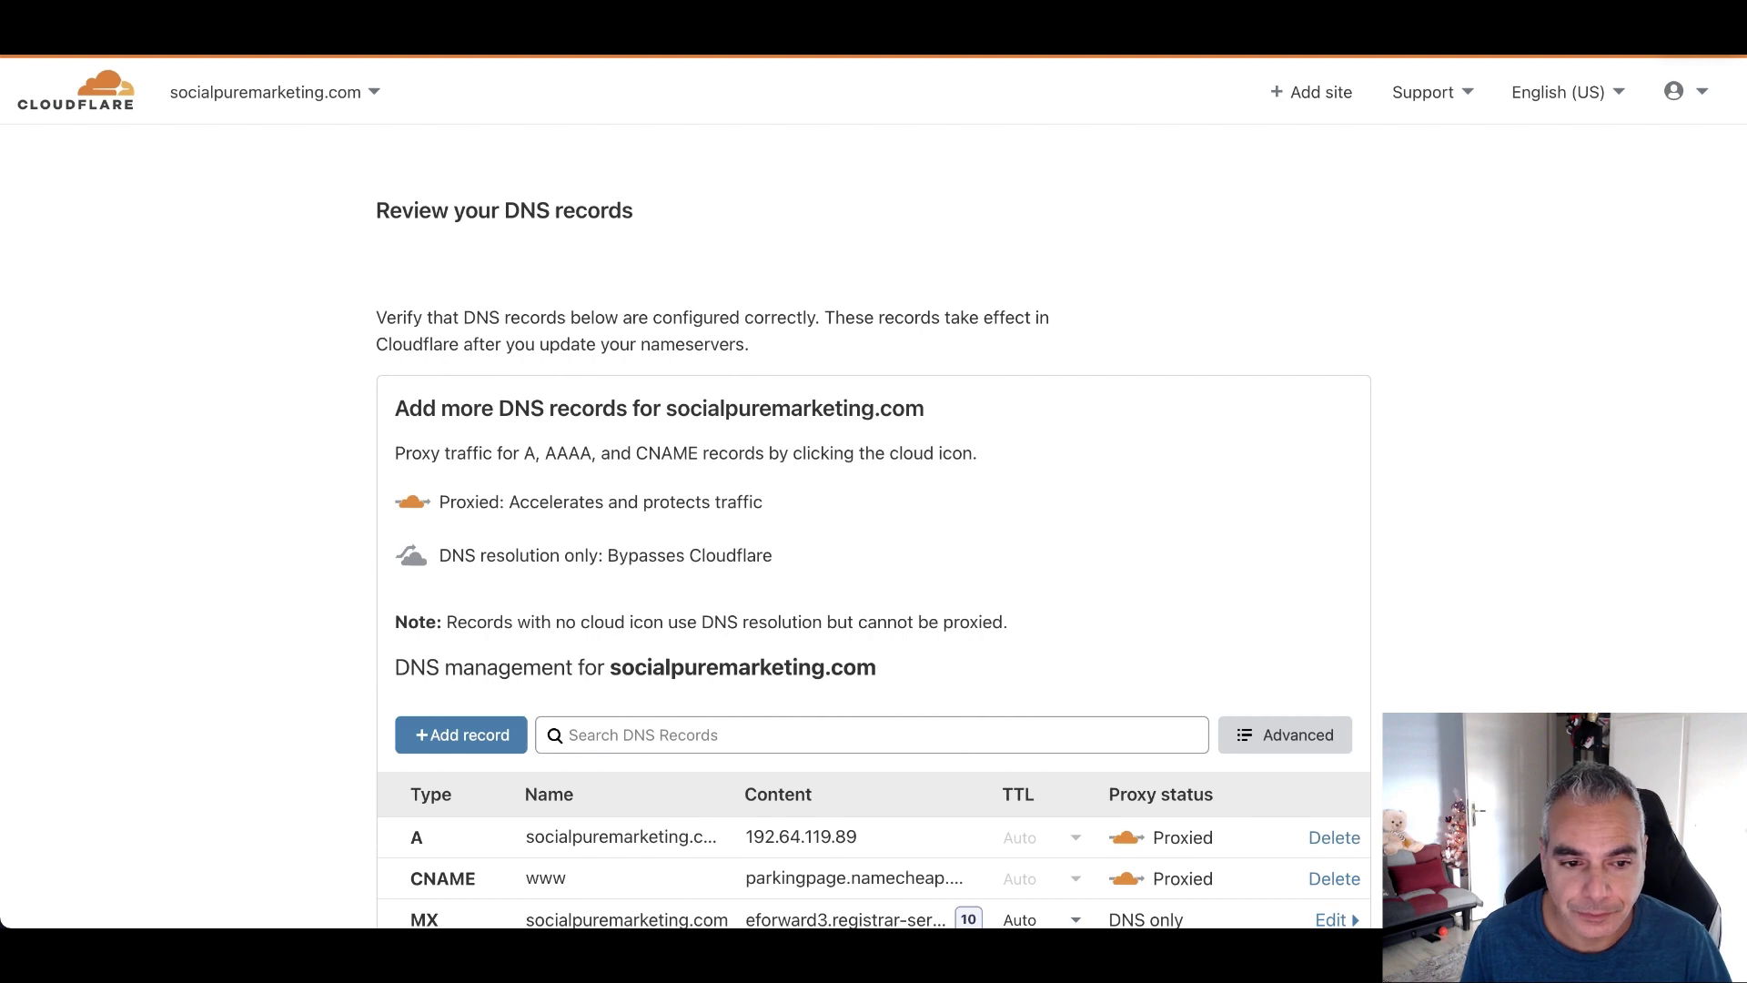
# - Delete the imported www CNAME record from socialpuremarketing.com's DNS list
pyautogui.scroll(-3, 919, 249)
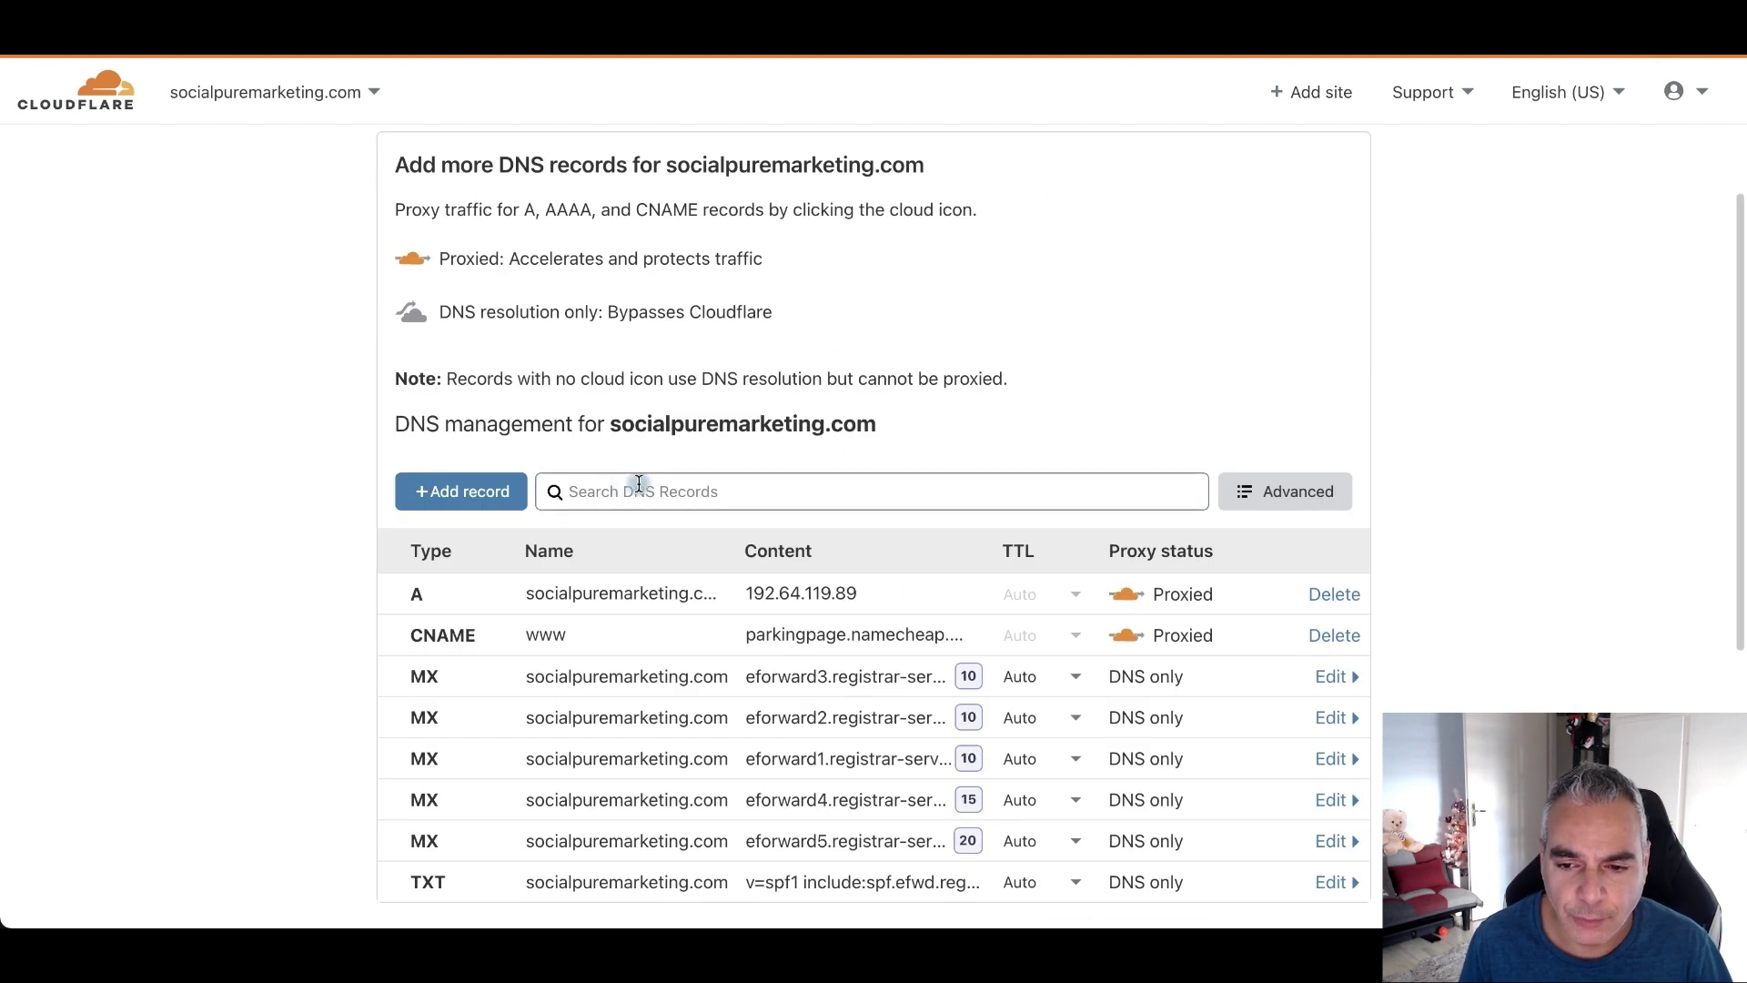
pyautogui.click(1334, 636)
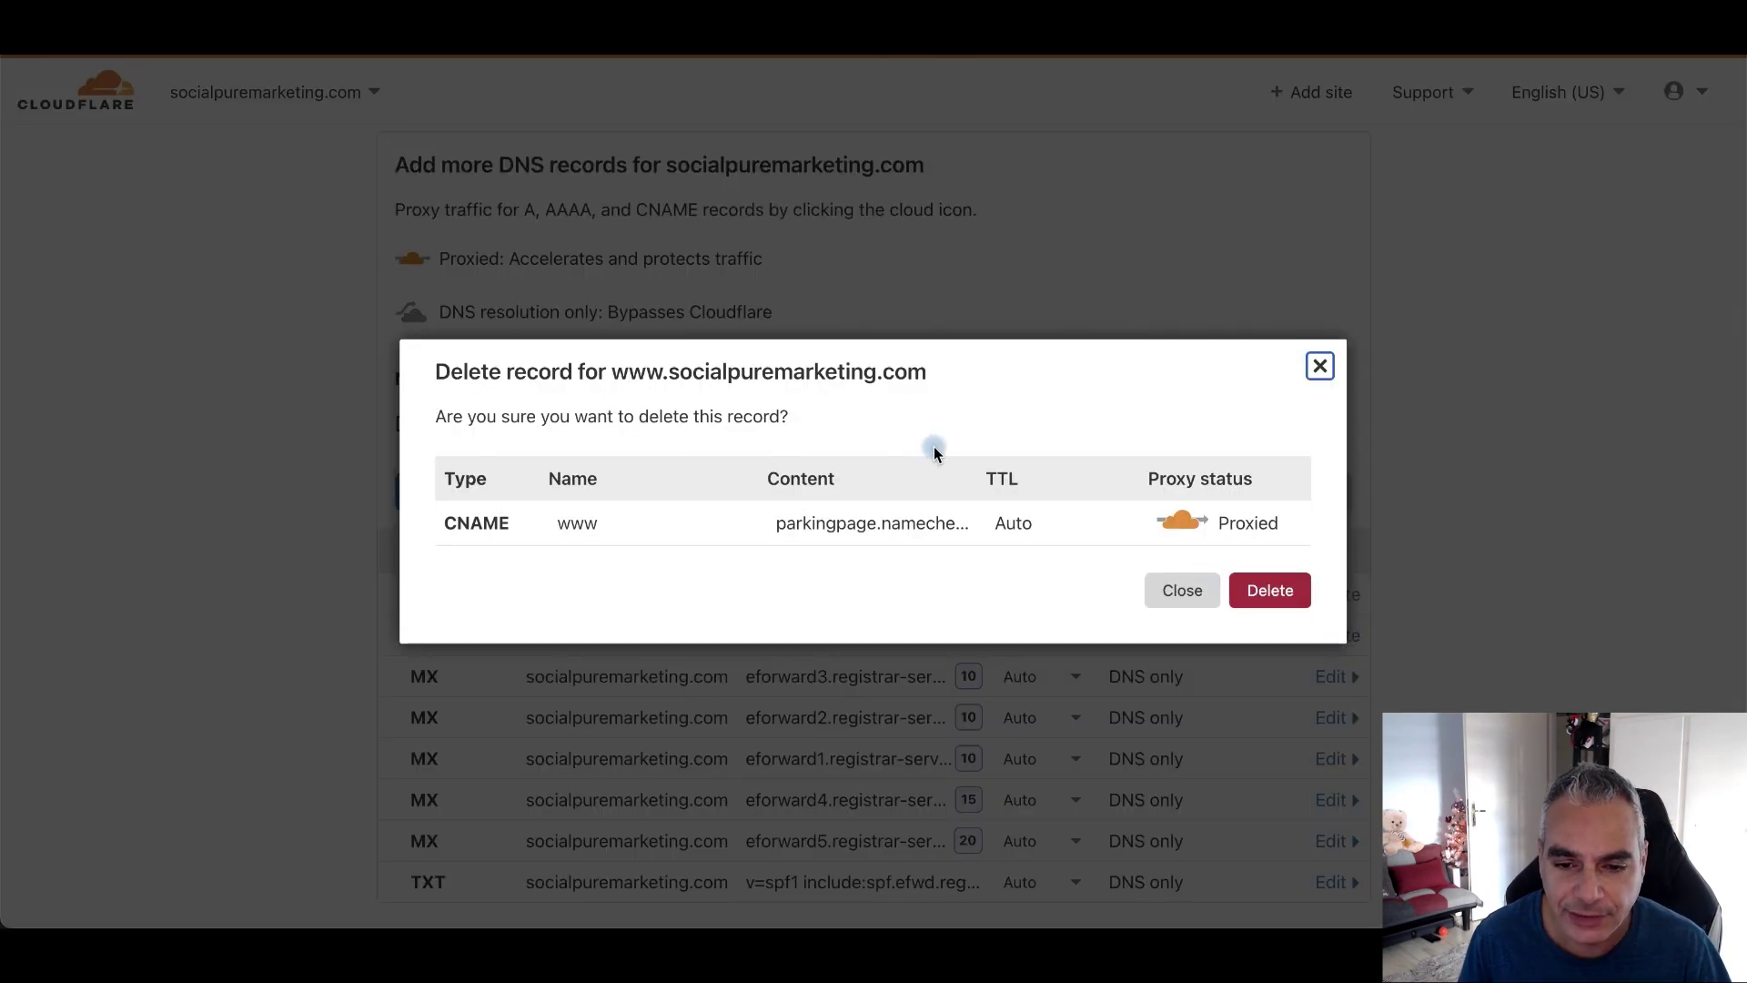
pyautogui.click(1285, 592)
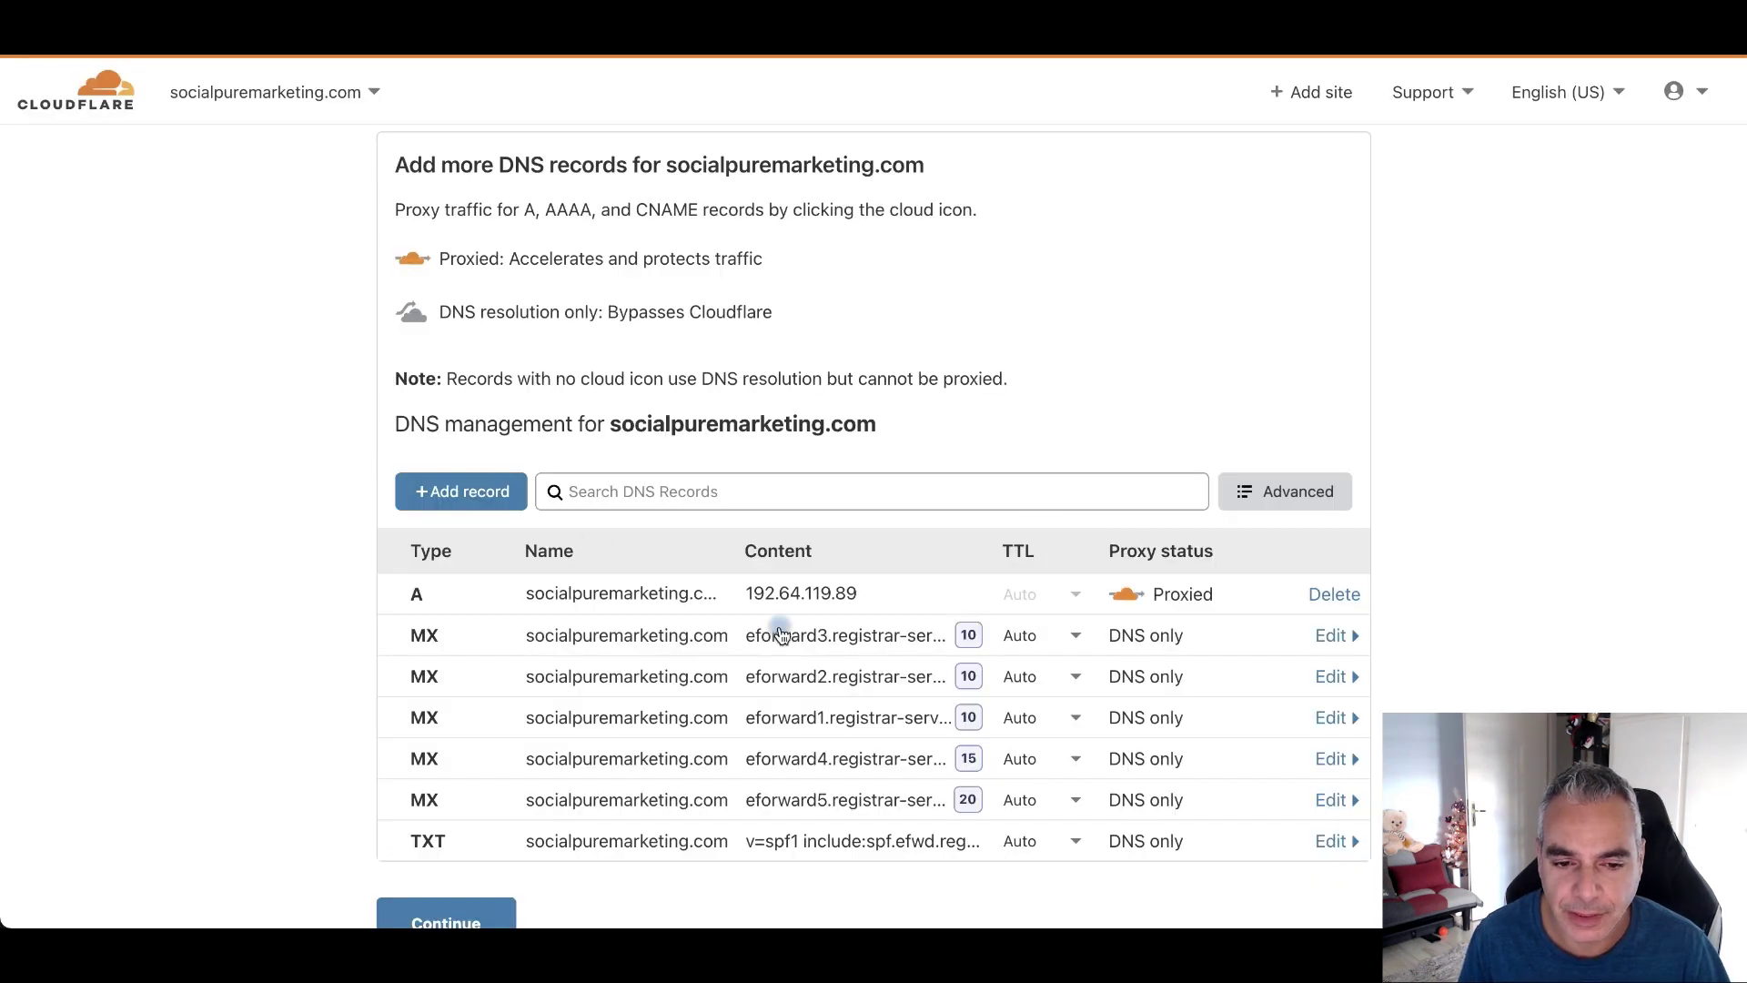
pyautogui.scroll(5, 573, 526)
pyautogui.scroll(-3, 574, 526)
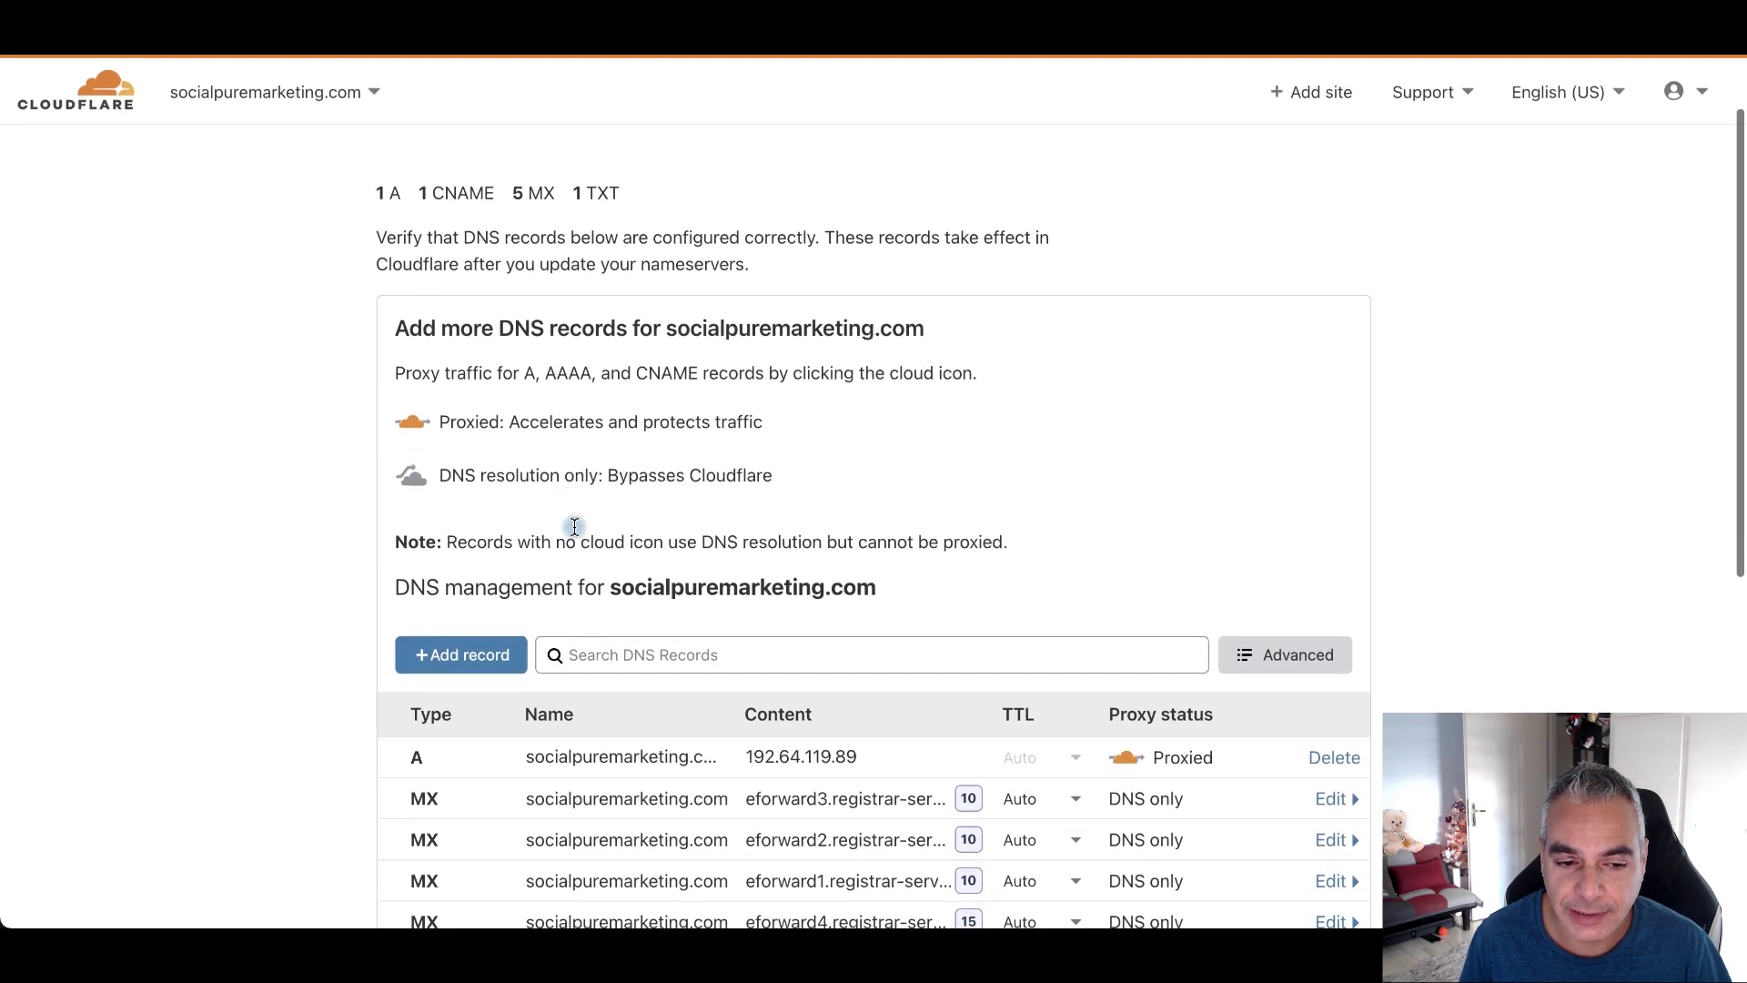
# - Create a new CNAME record named www targeting host10.groovepages.com
pyautogui.click(464, 601)
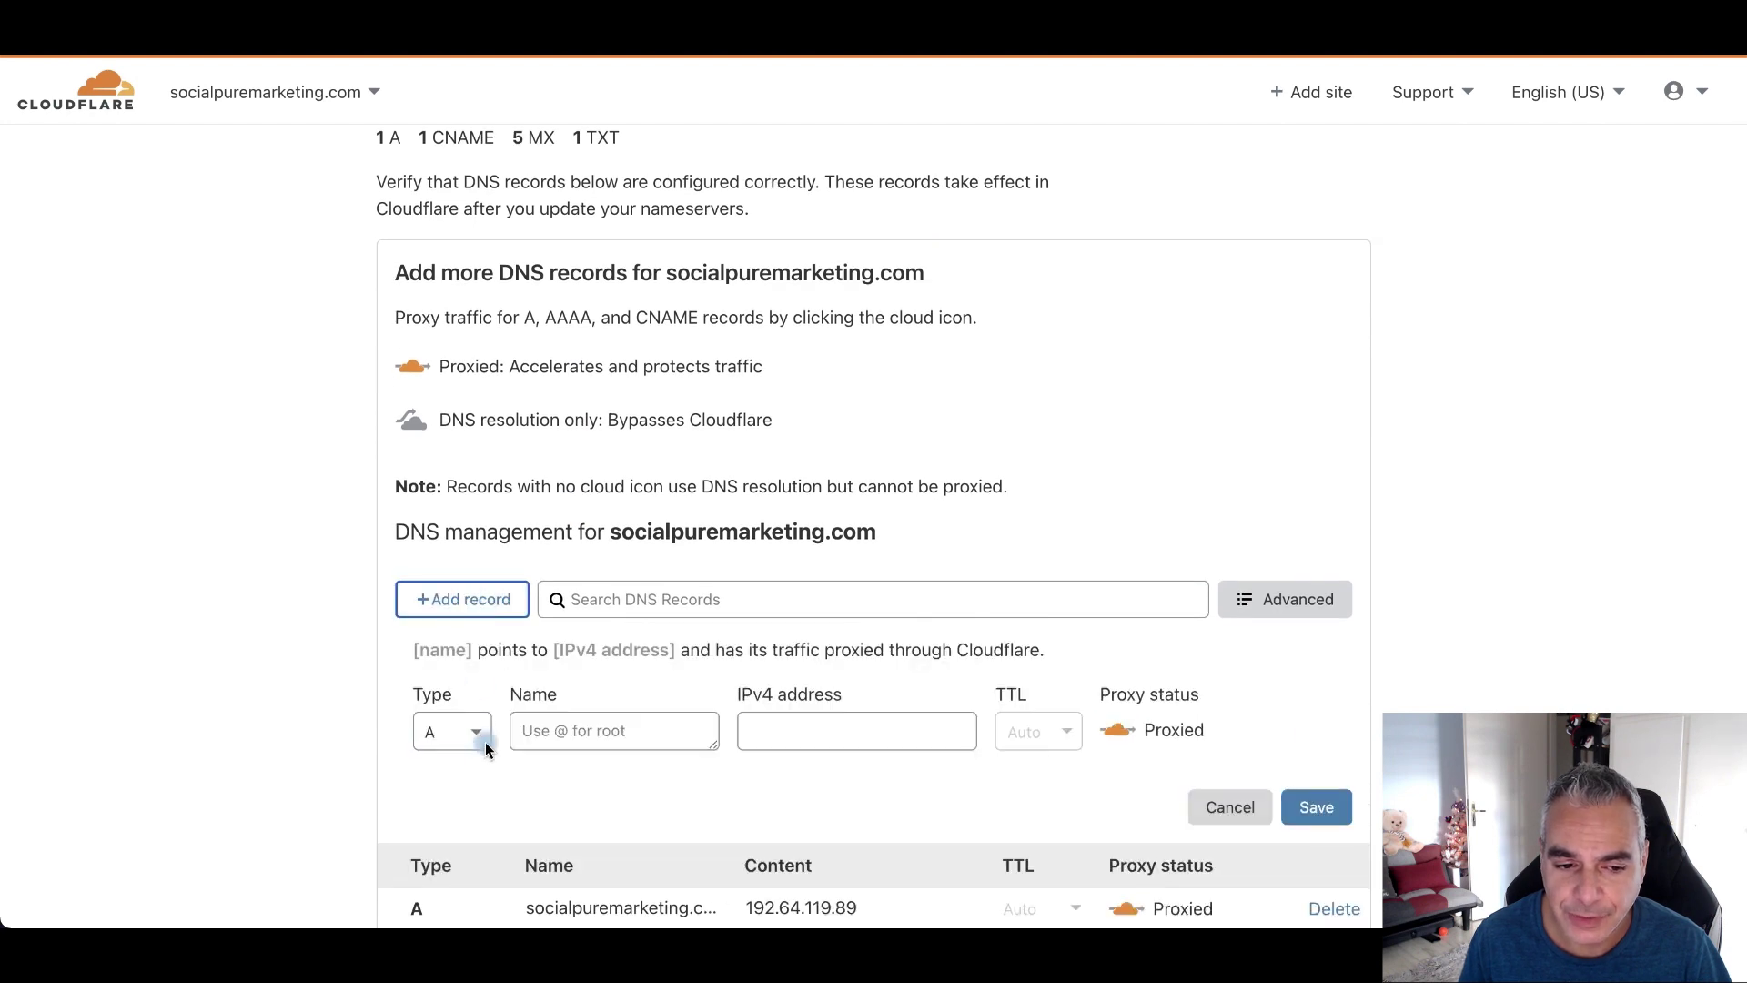
pyautogui.click(475, 730)
pyautogui.click(455, 770)
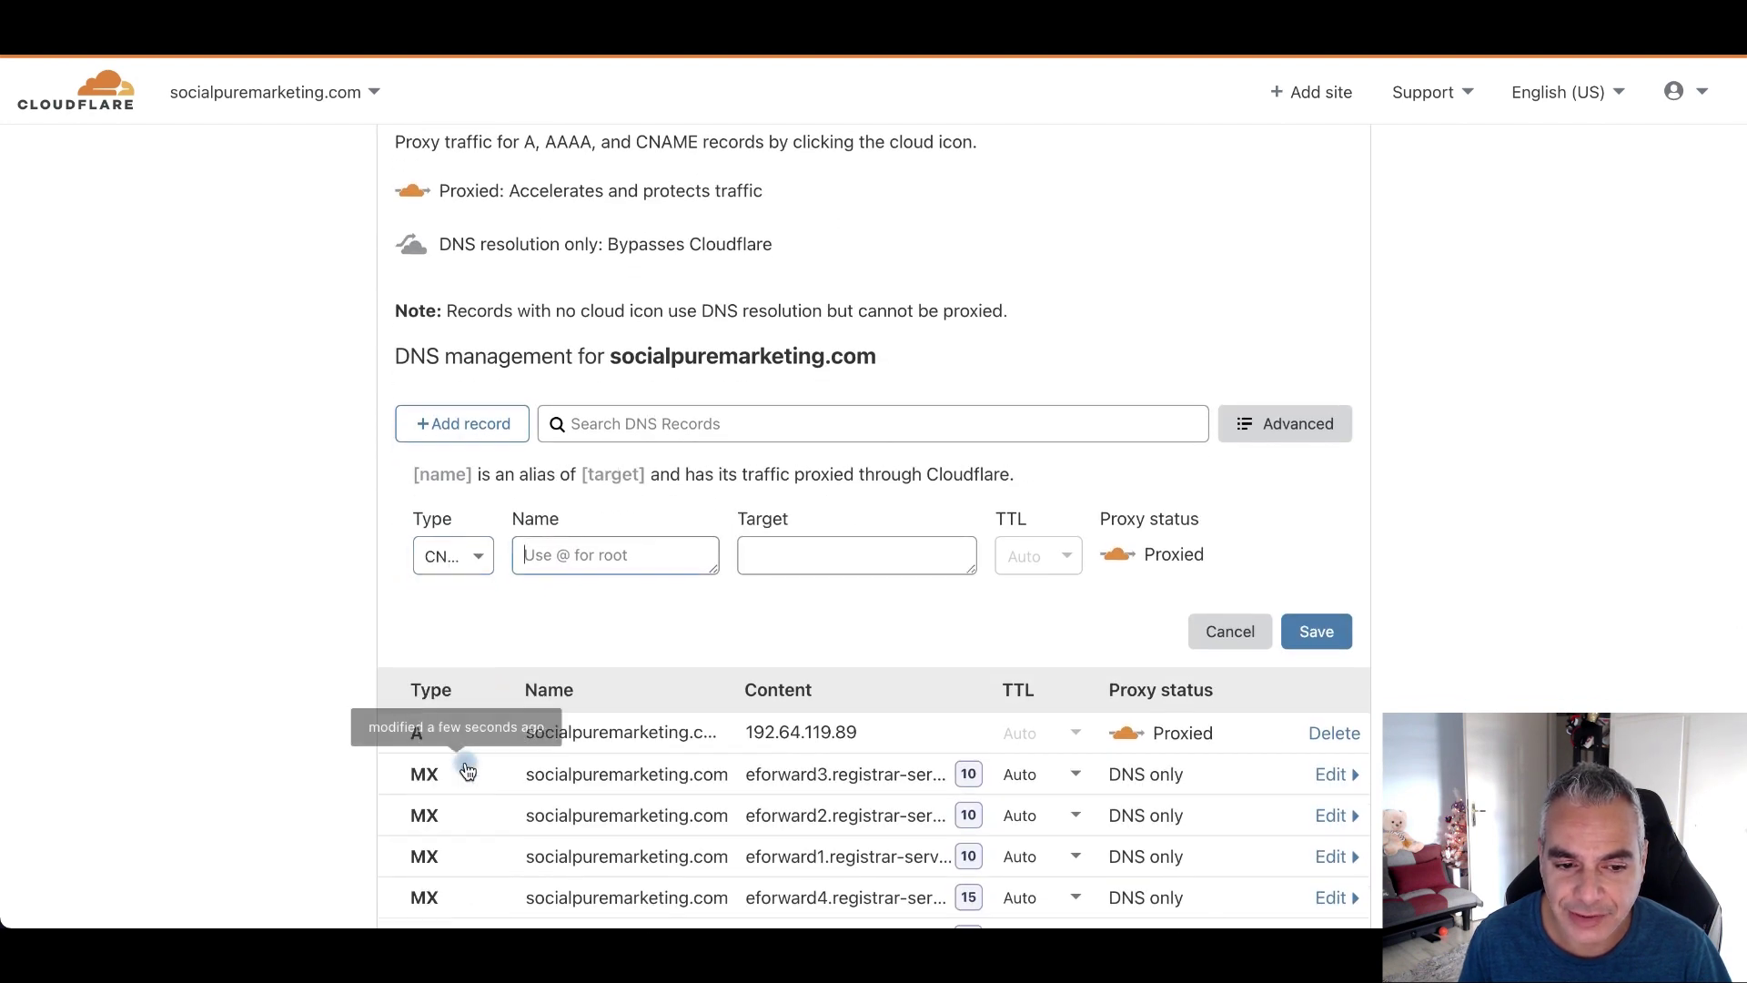
pyautogui.click(632, 556)
pyautogui.write('www')
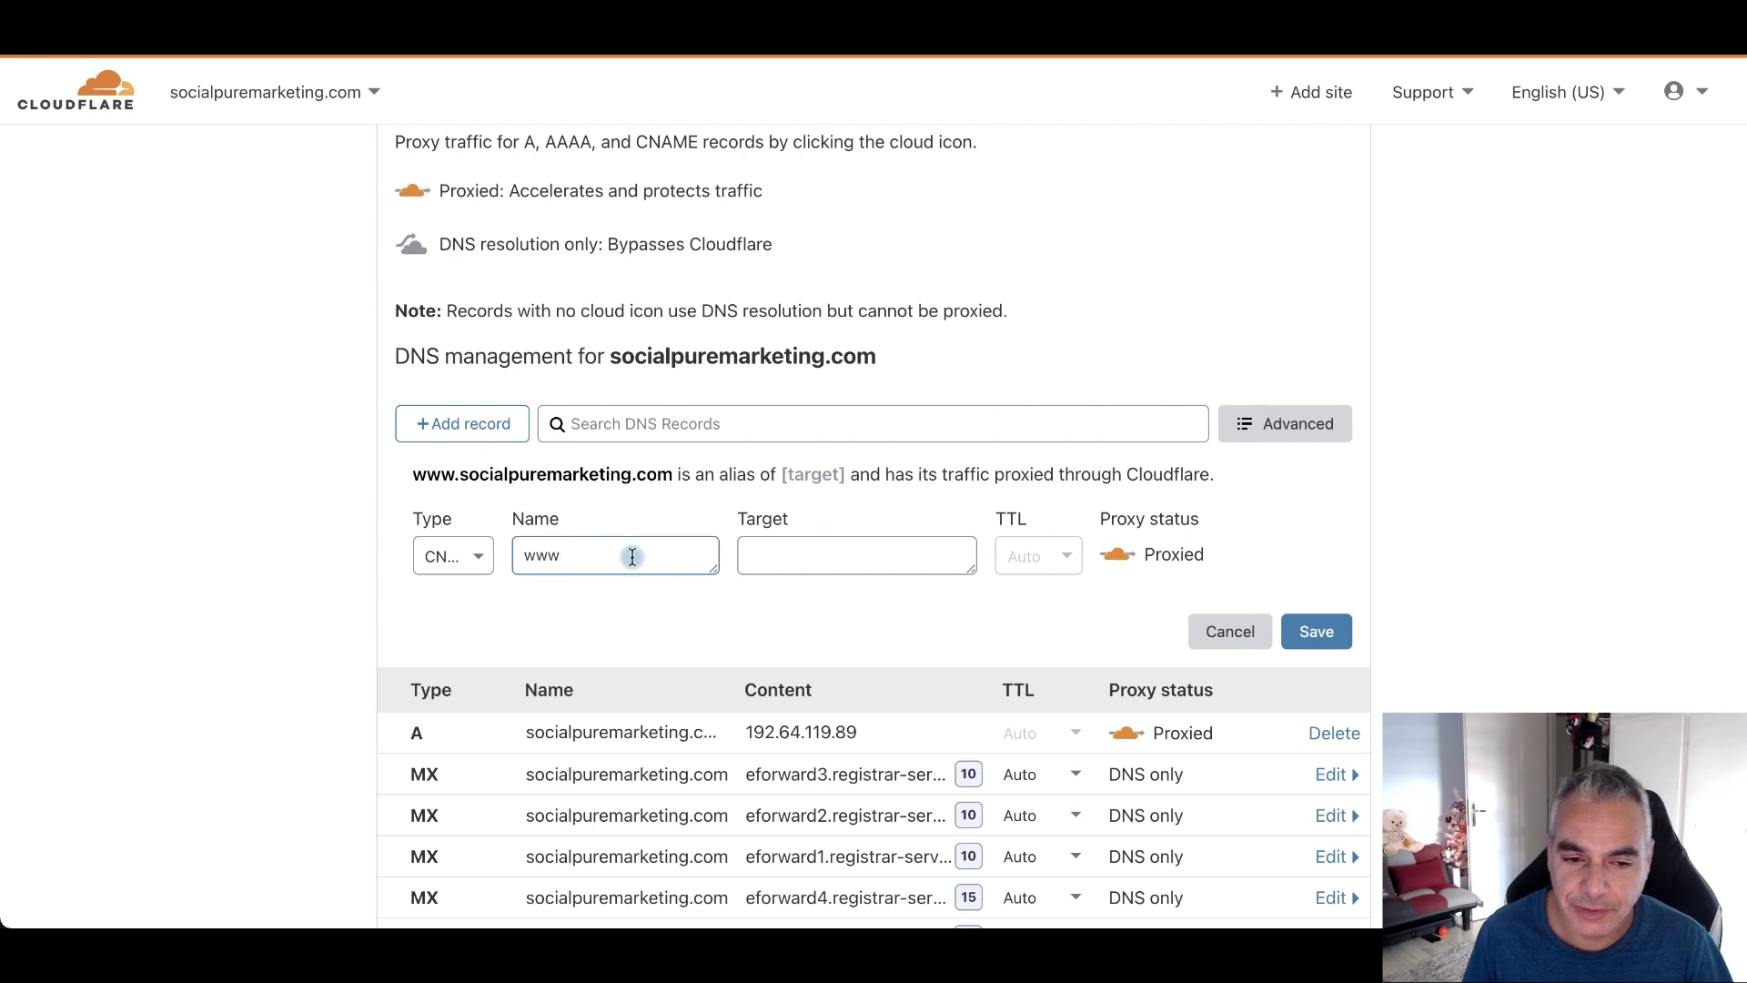
pyautogui.click(850, 551)
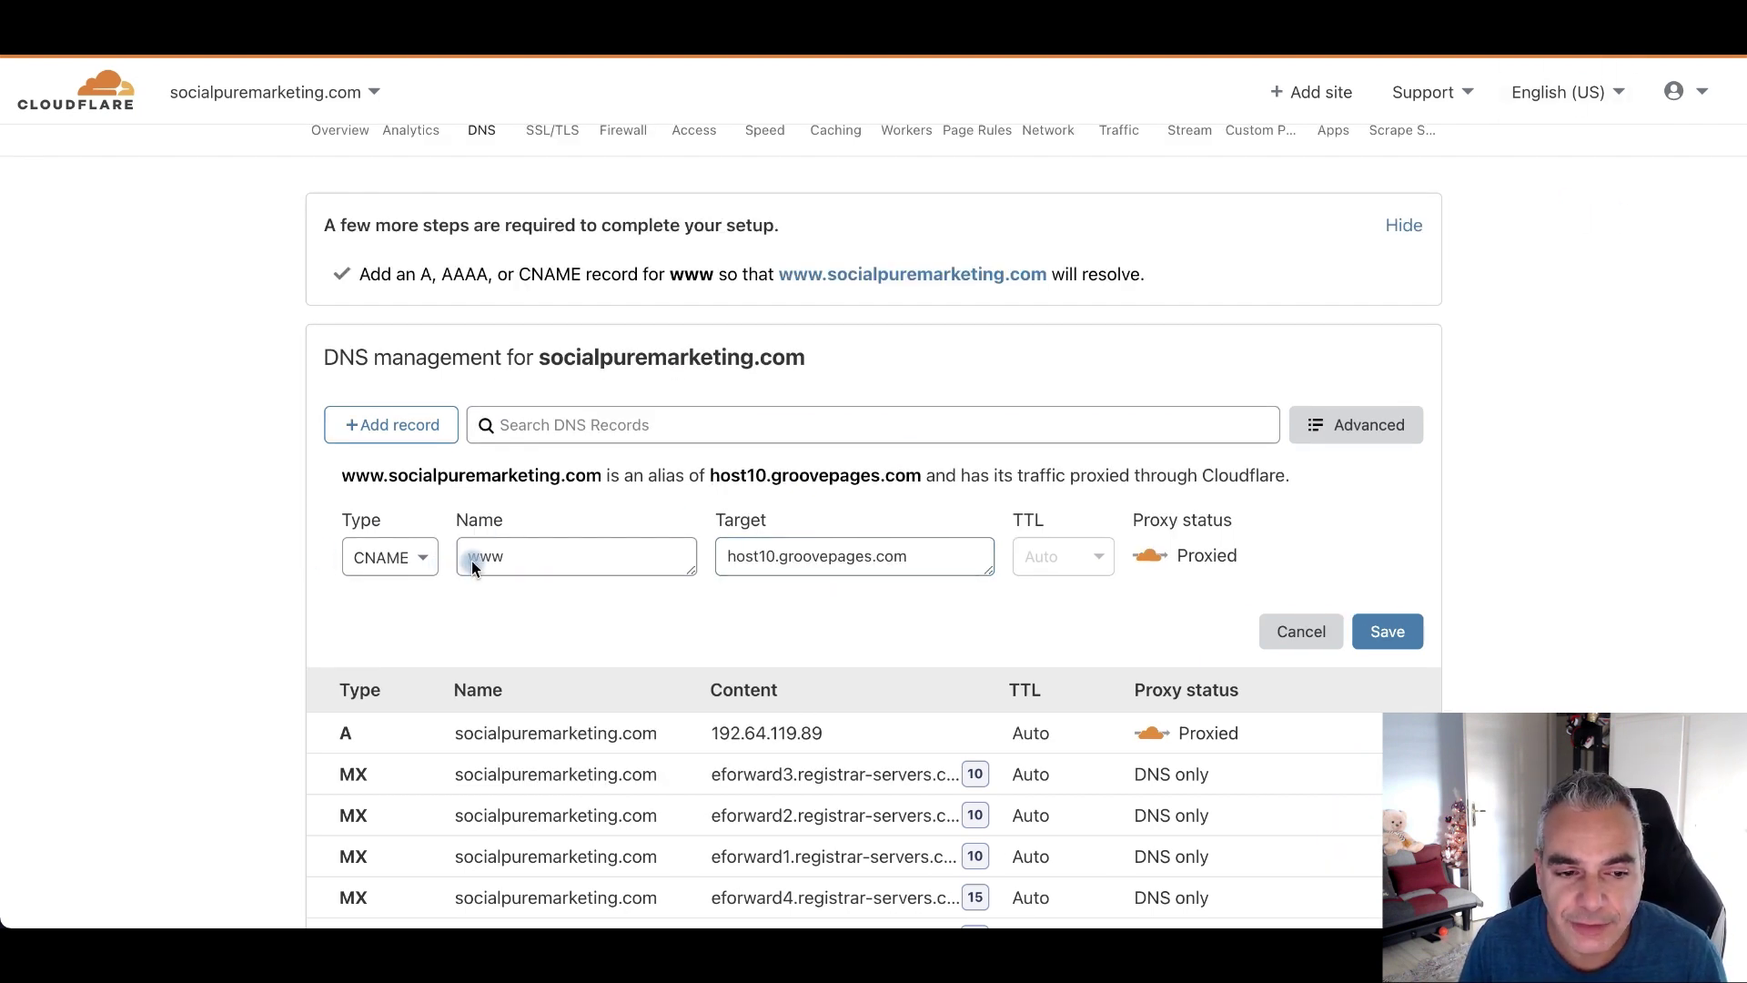
pyautogui.click(928, 555)
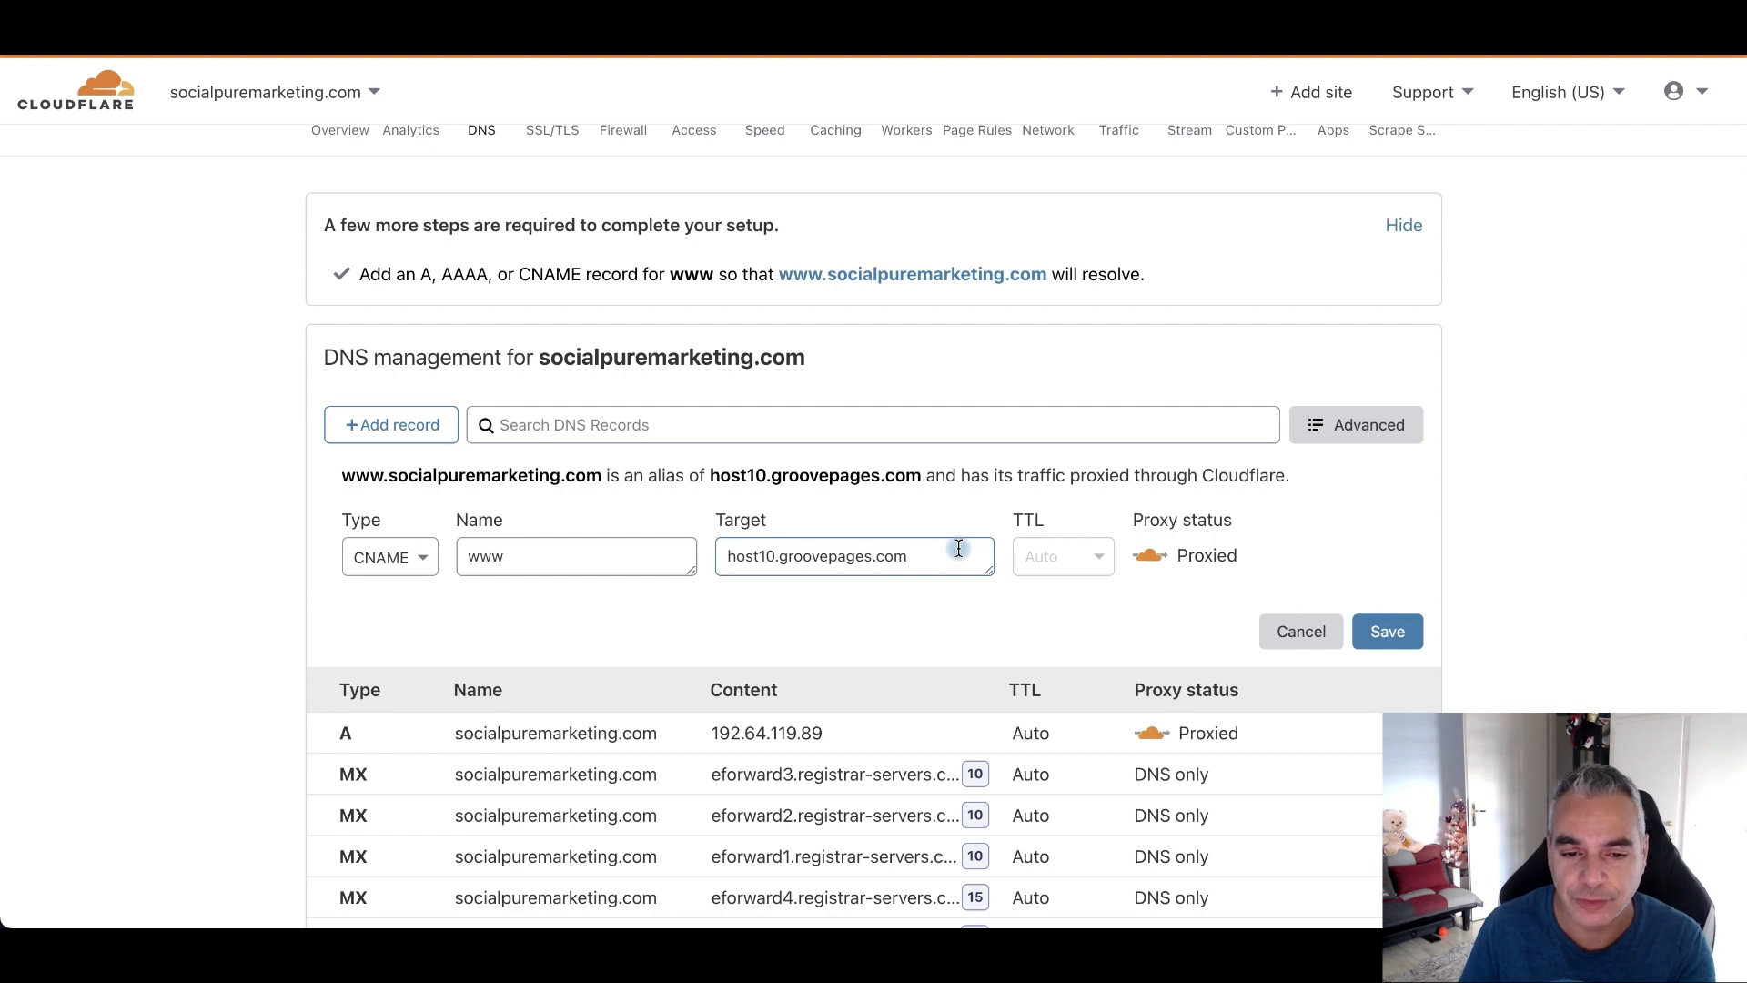
# - Save the www CNAME record pointing to host10.groovepages.com
pyautogui.moveTo(916, 557); pyautogui.dragTo(656, 554)
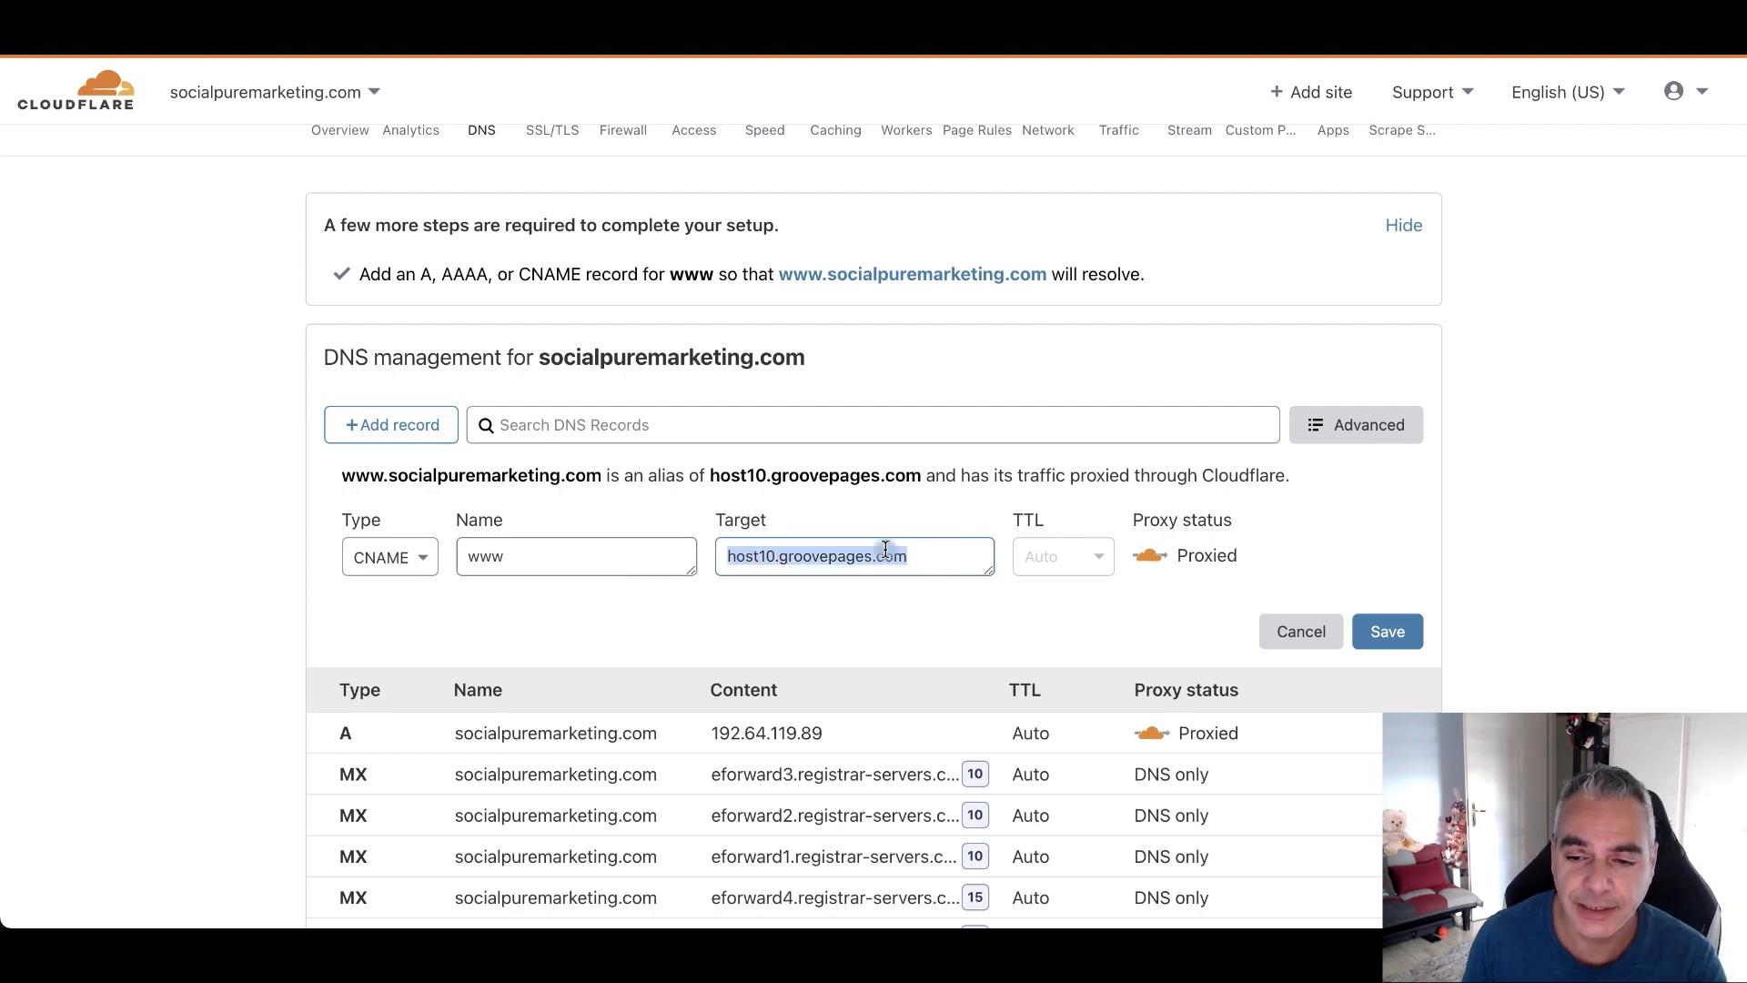
pyautogui.click(1415, 637)
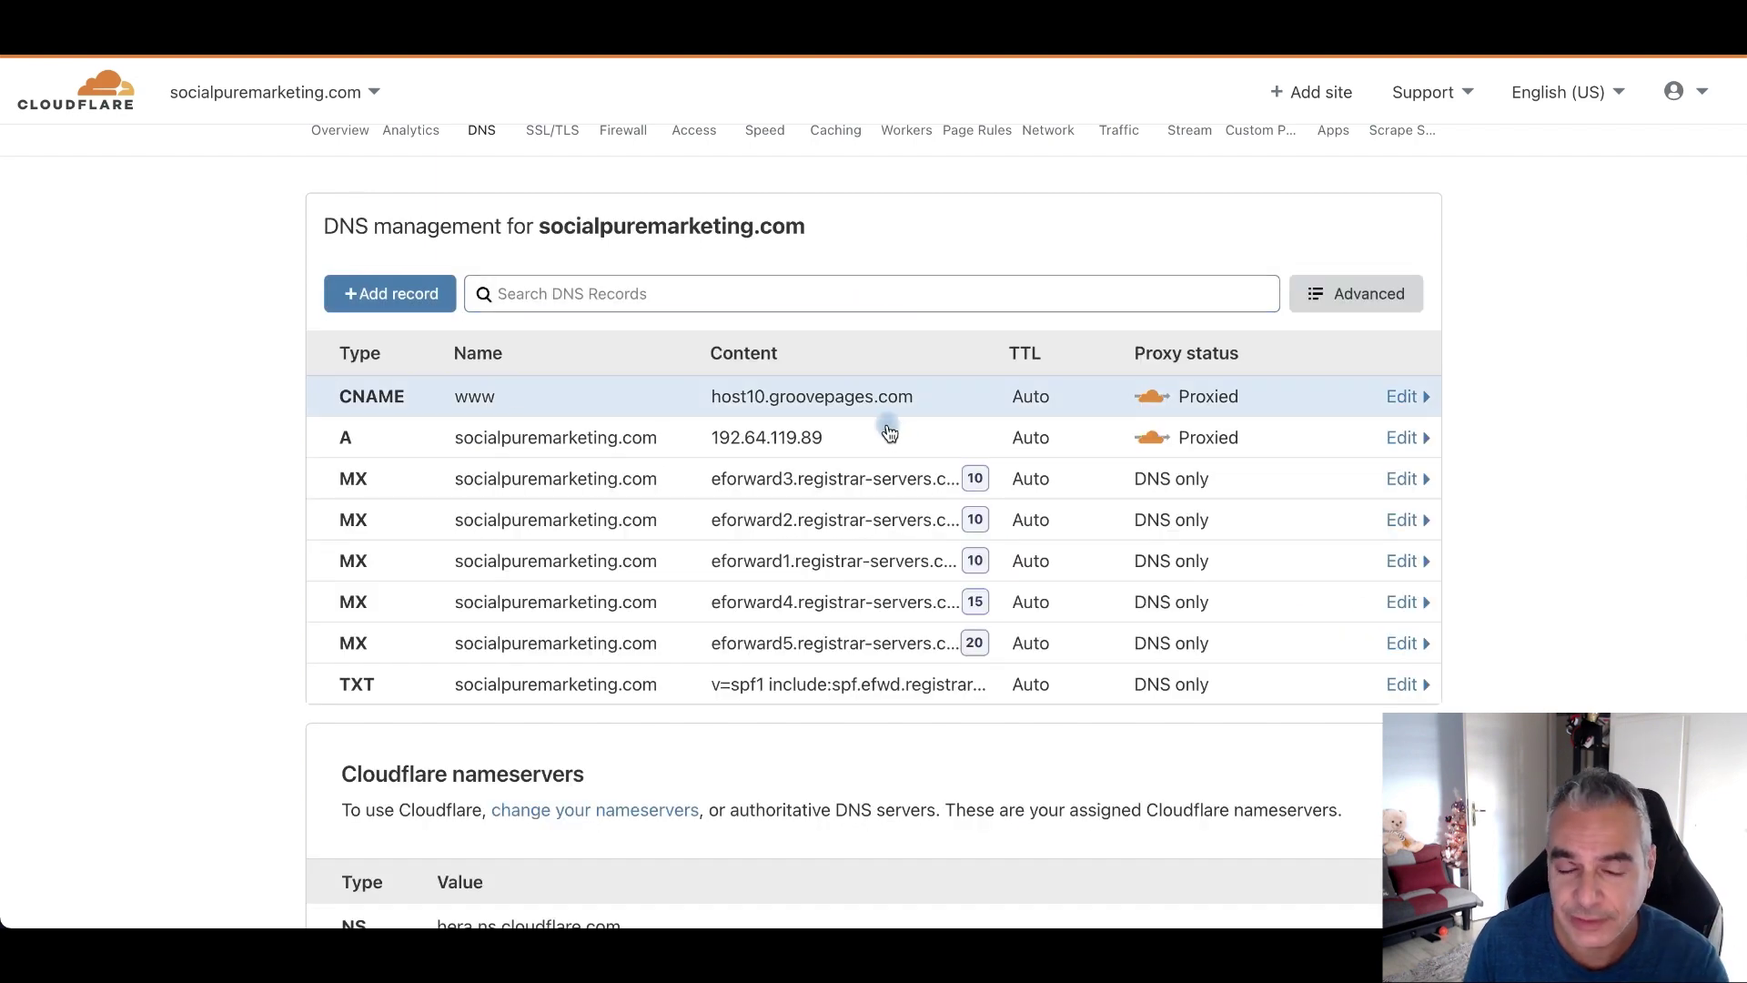
pyautogui.scroll(-5, 804, 496)
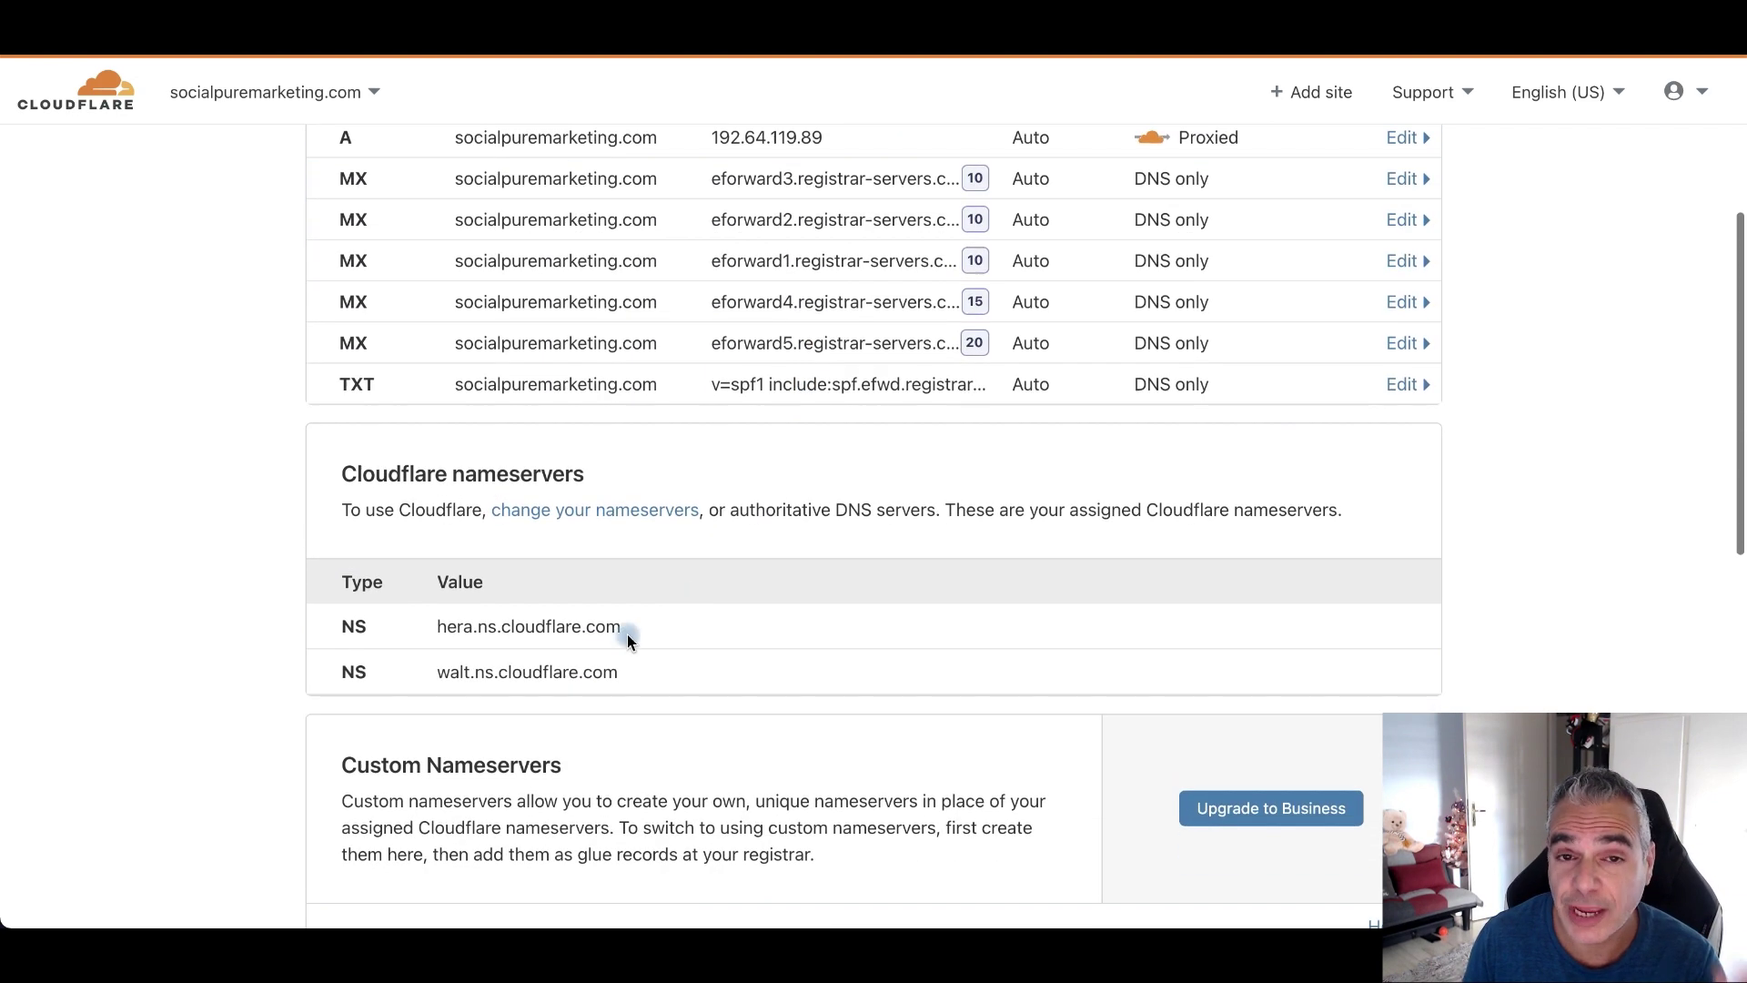
# - Copy the first Cloudflare nameserver, hera.ns.cloudflare.com
pyautogui.moveTo(652, 626); pyautogui.dragTo(446, 628)
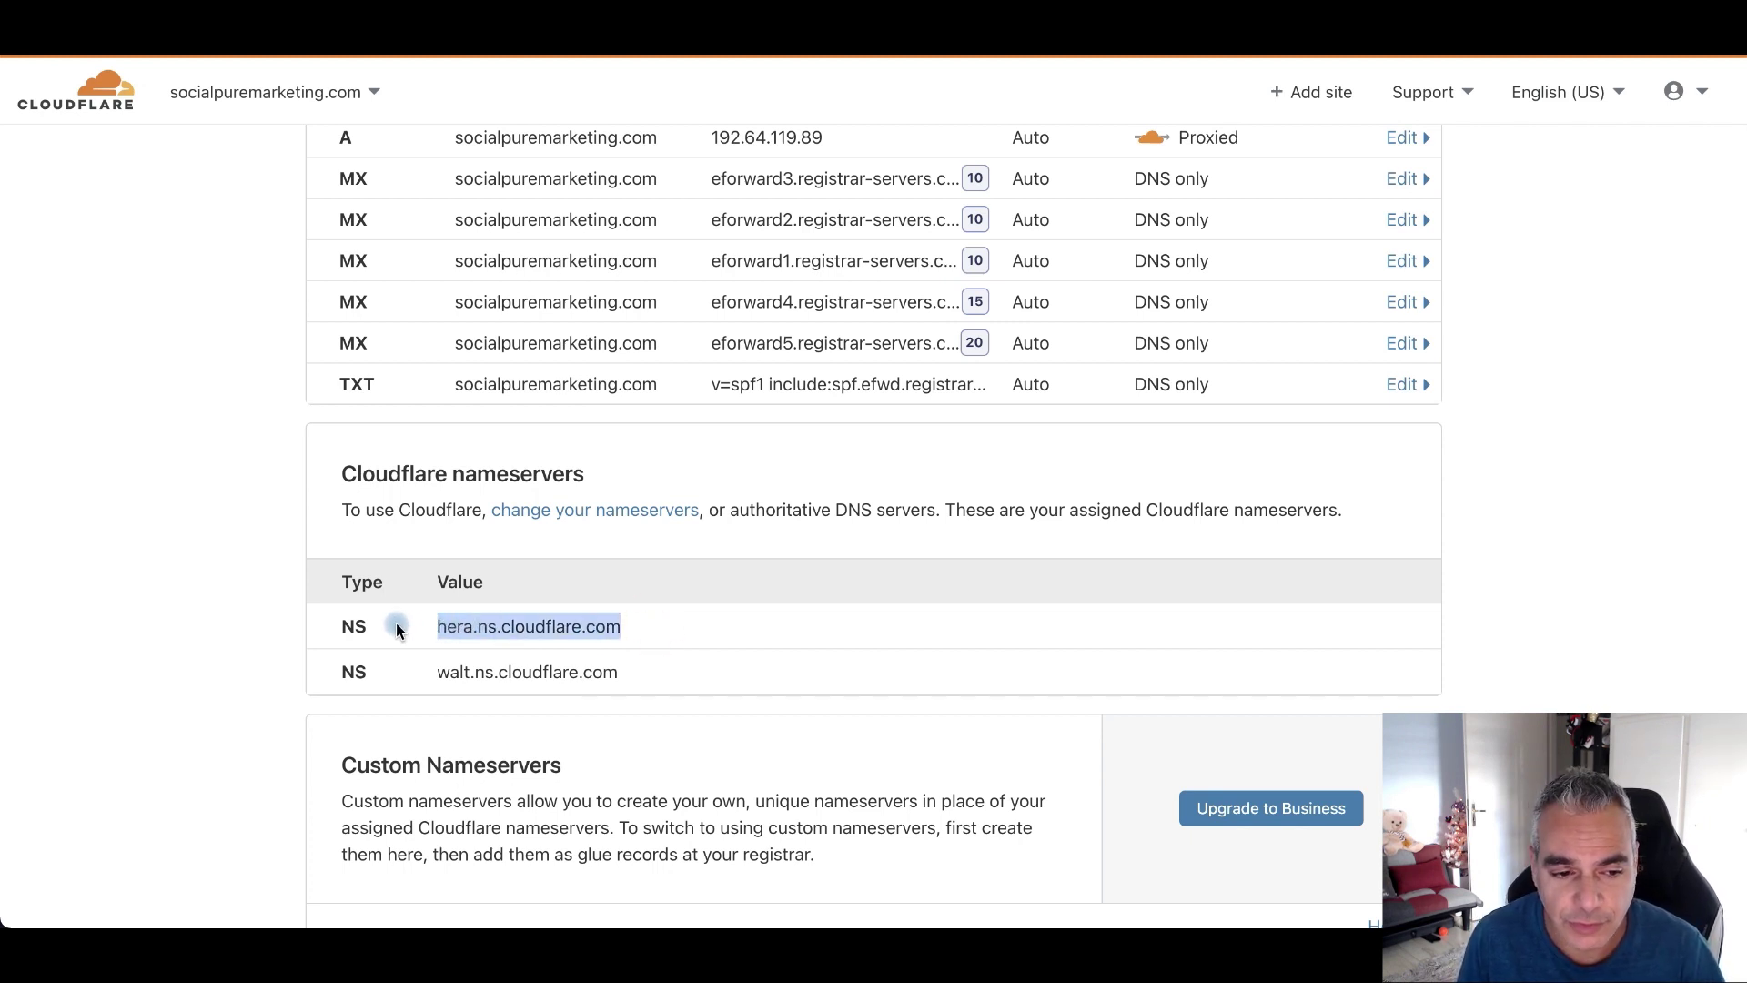
pyautogui.rightClick(478, 626)
pyautogui.click(544, 543)
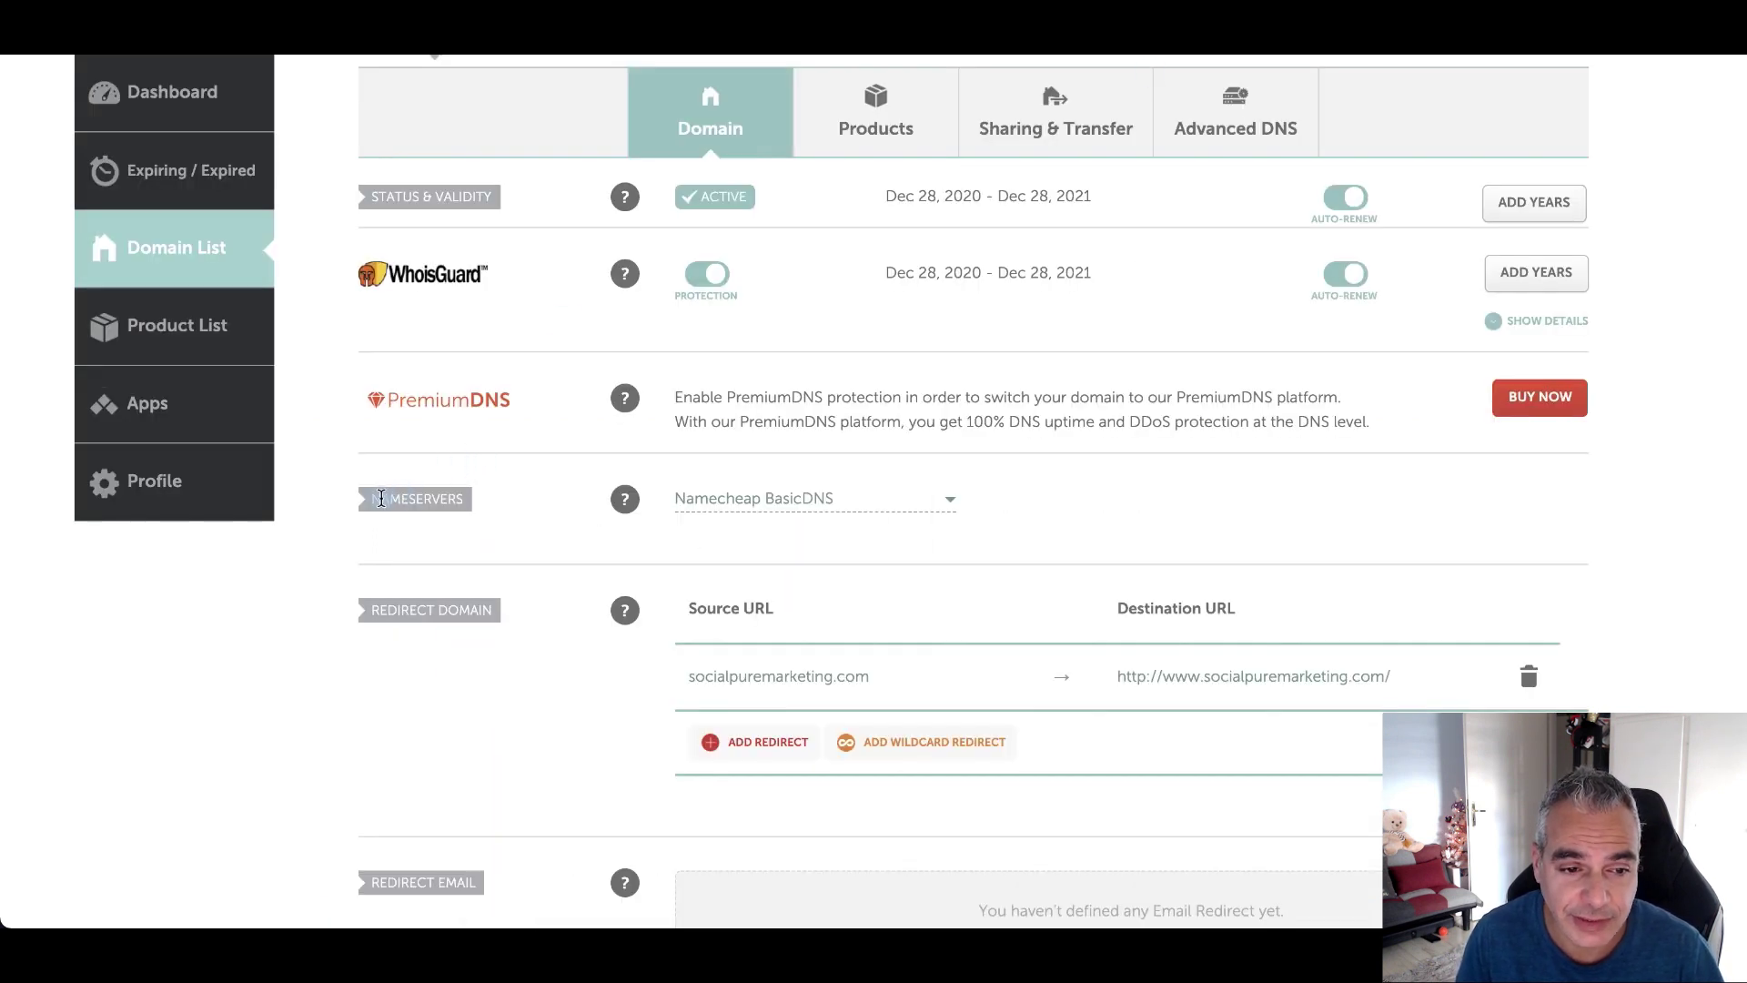
# - Switch the domain to Custom DNS and paste hera.ns.cloudflare.com as the first nameserver
pyautogui.moveTo(624, 500)
pyautogui.click(947, 499)
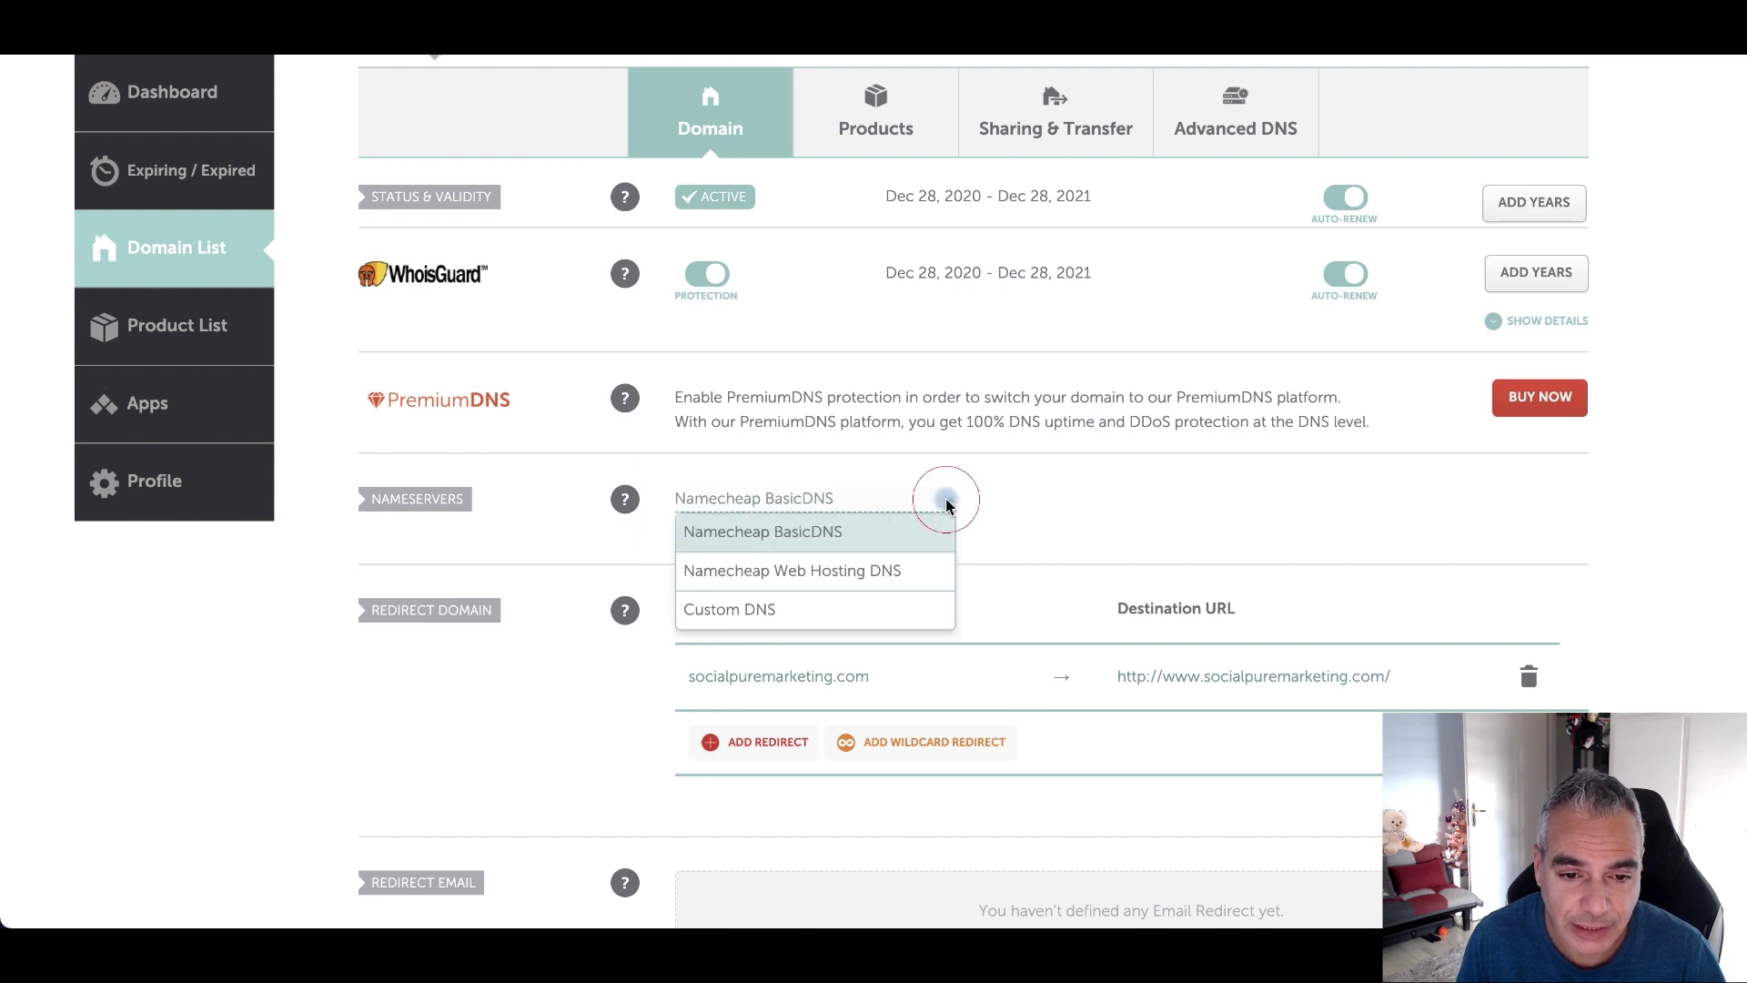
pyautogui.click(787, 622)
pyautogui.click(788, 557)
pyautogui.hotkey('ctrl', 'v')
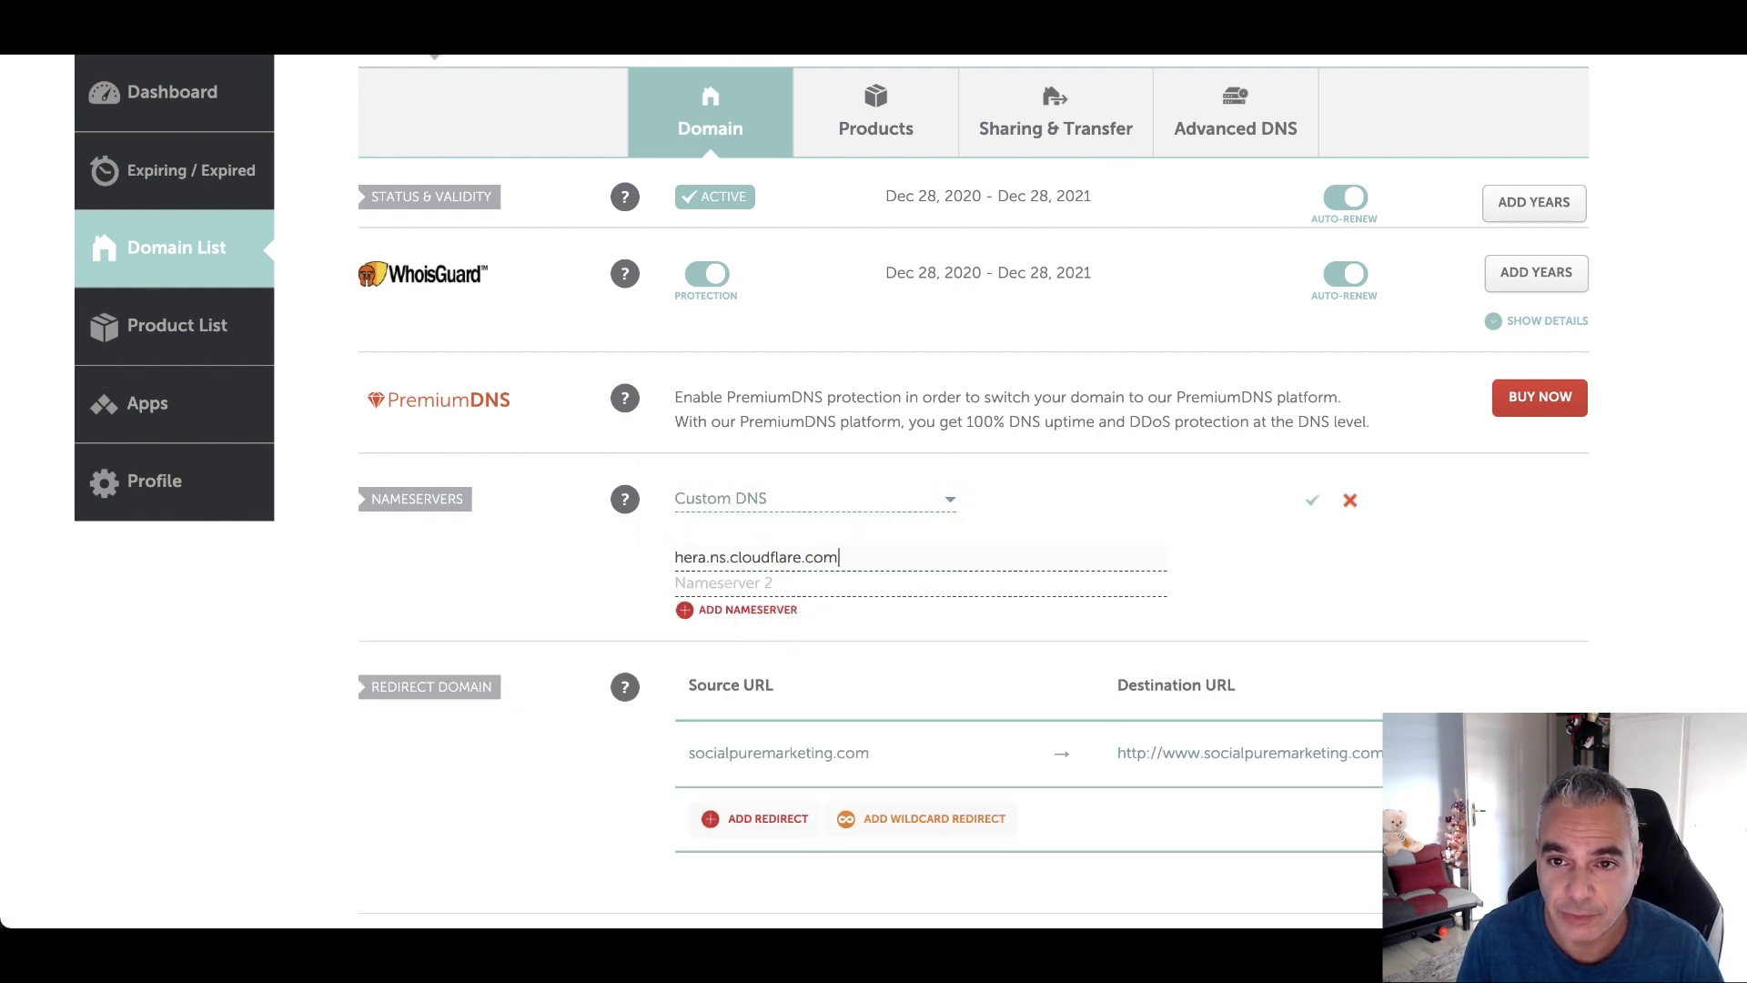
# - Copy walt.ns.cloudflare.com from Cloudflare into the second nameserver field and save
pyautogui.hotkey('ctrl', 'Tab')
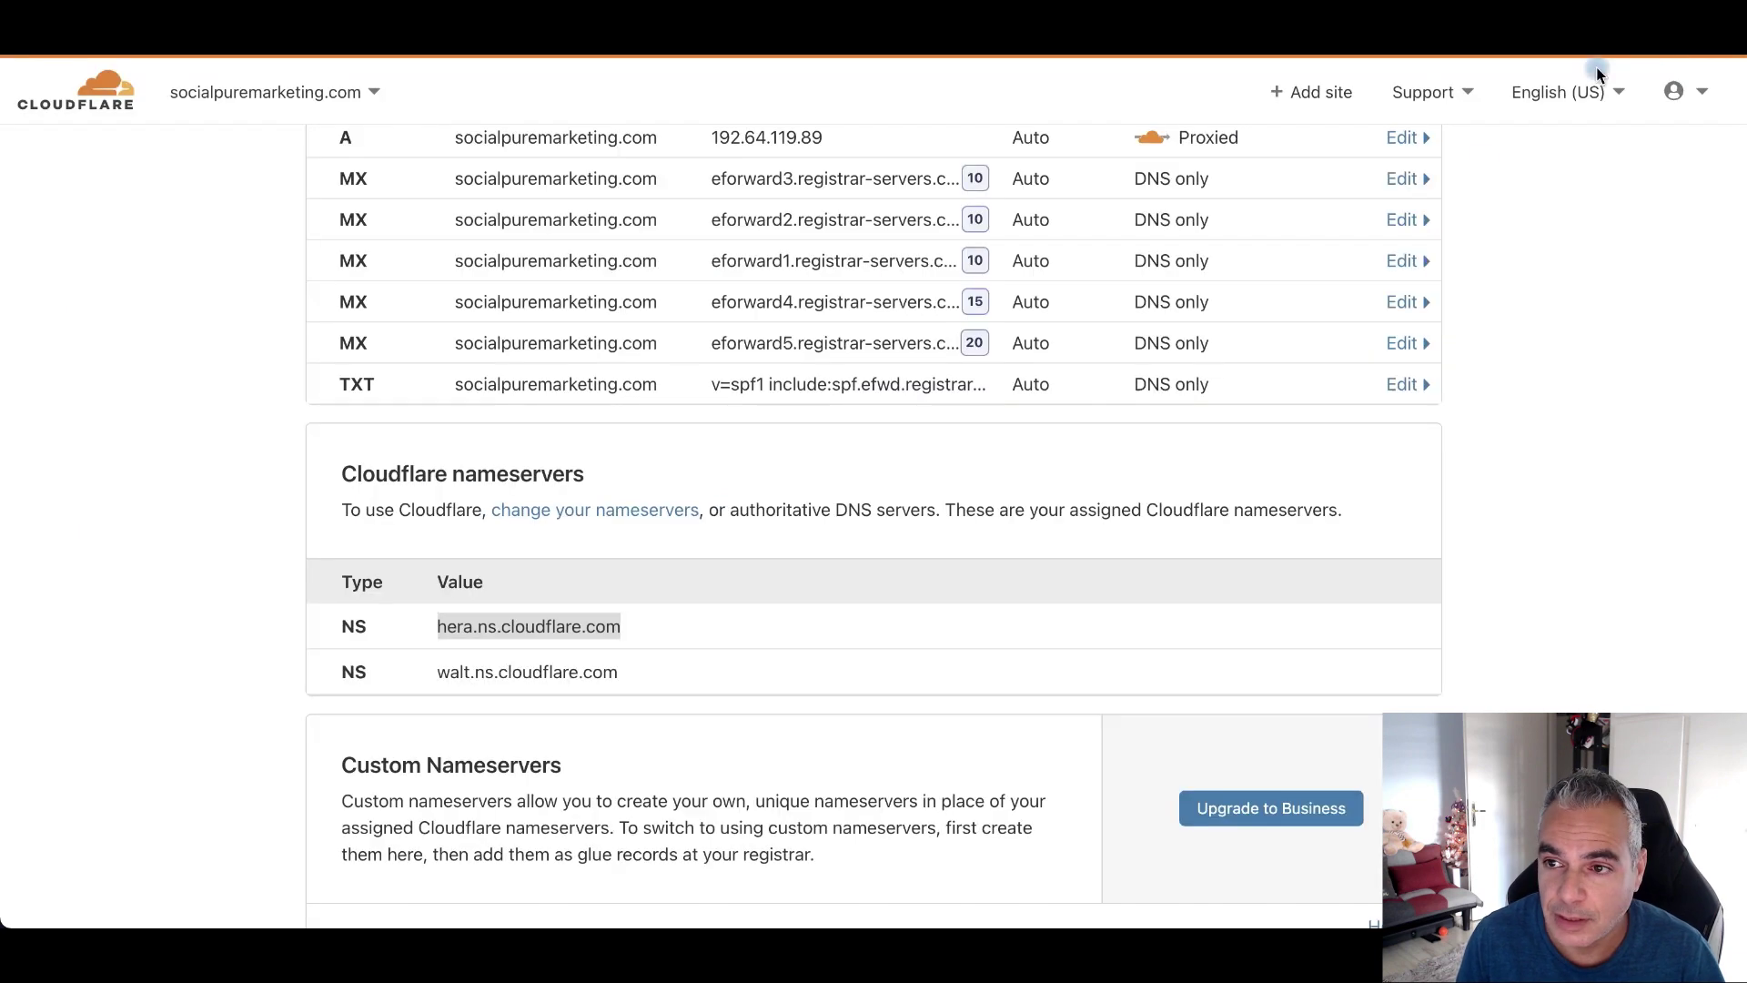
pyautogui.moveTo(648, 679); pyautogui.dragTo(436, 671)
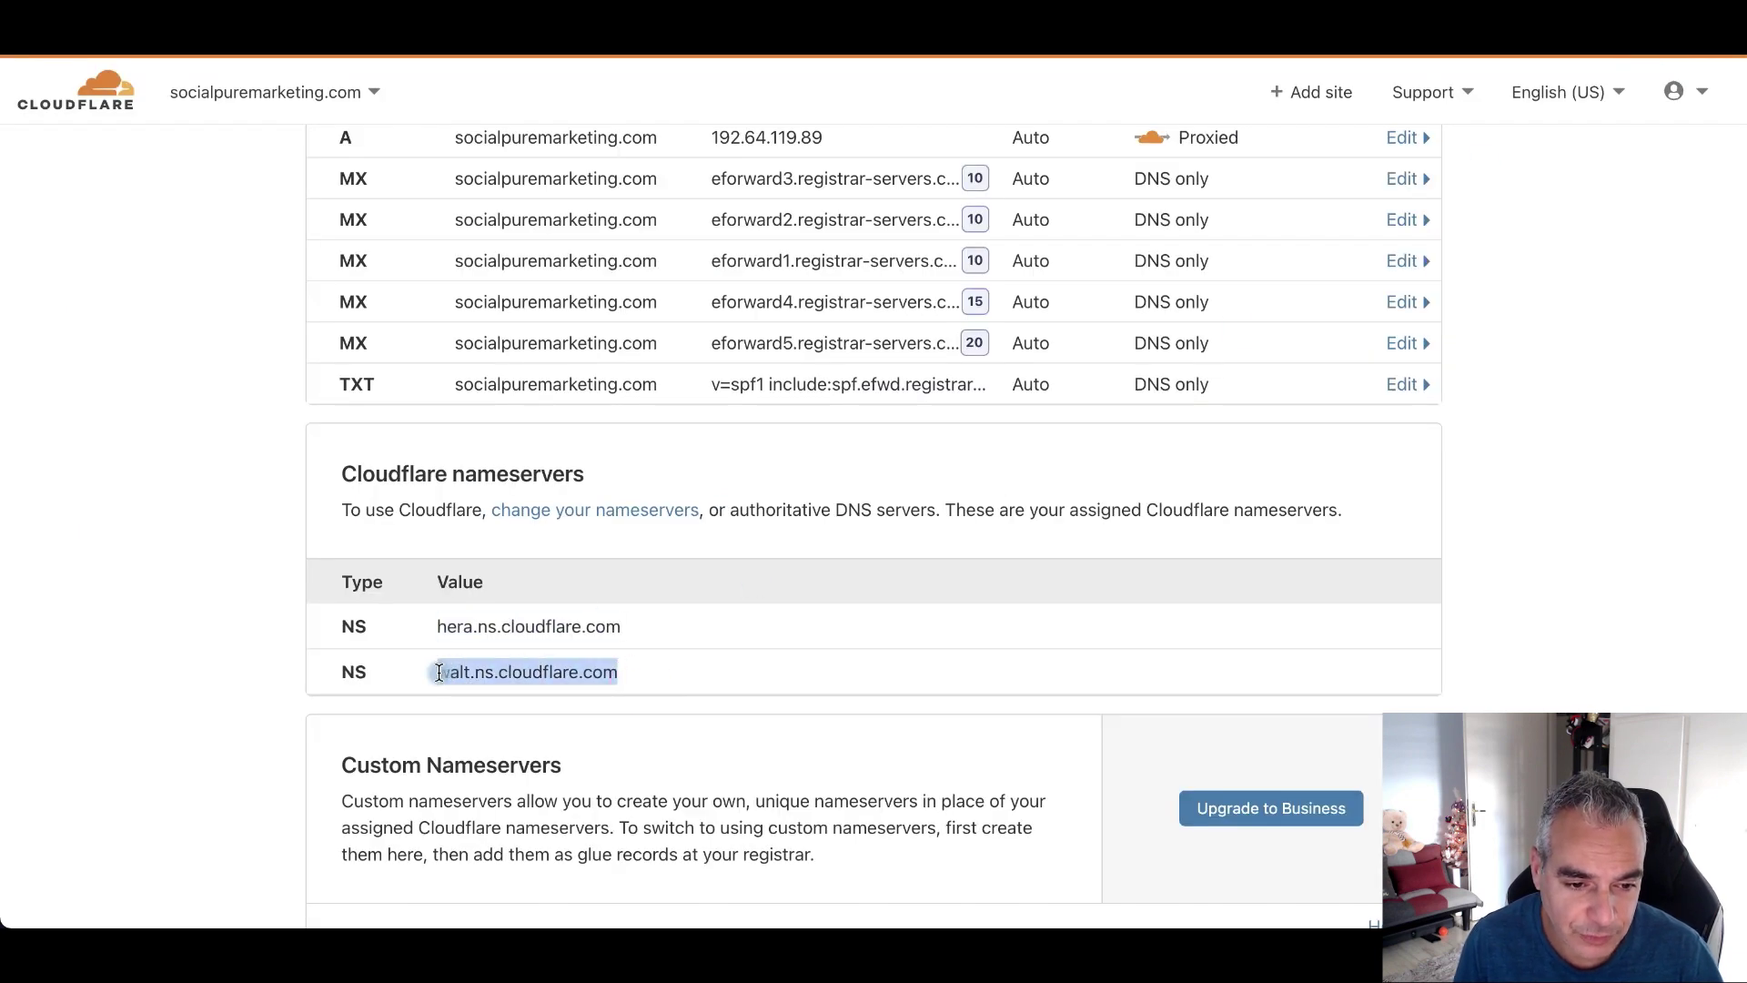
pyautogui.rightClick(453, 671)
pyautogui.click(504, 541)
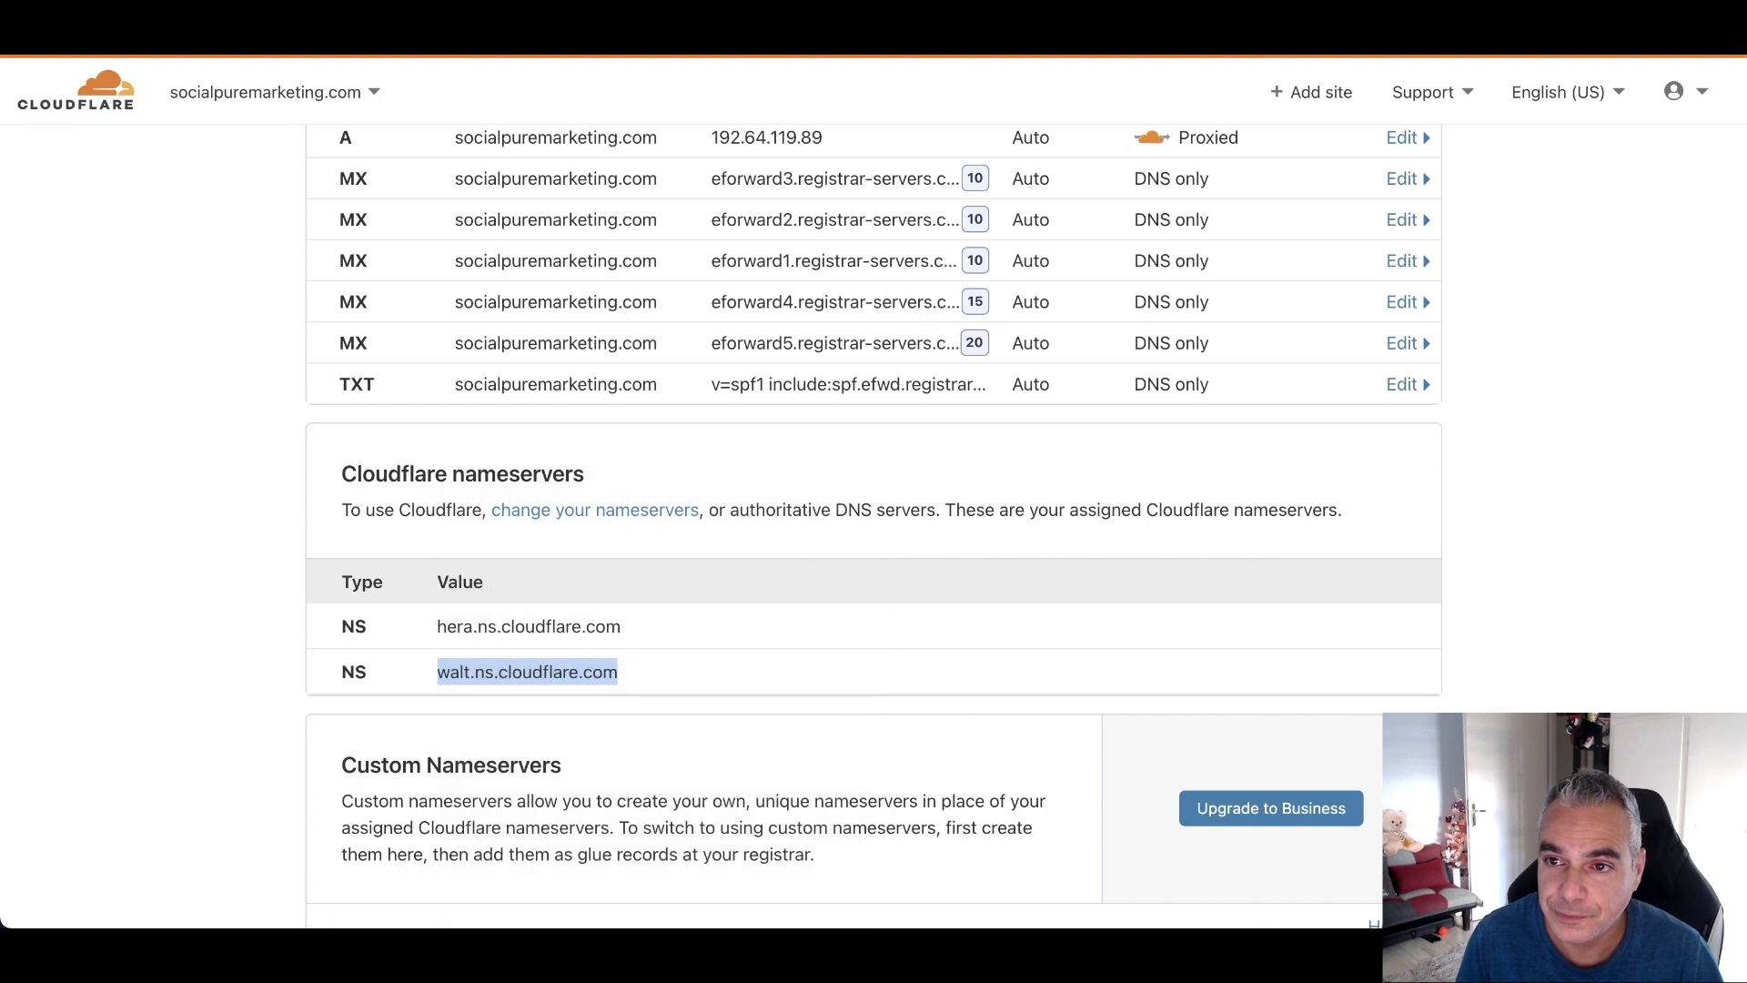
pyautogui.hotkey('ctrl', 'shift', 'Tab')
pyautogui.click(815, 576)
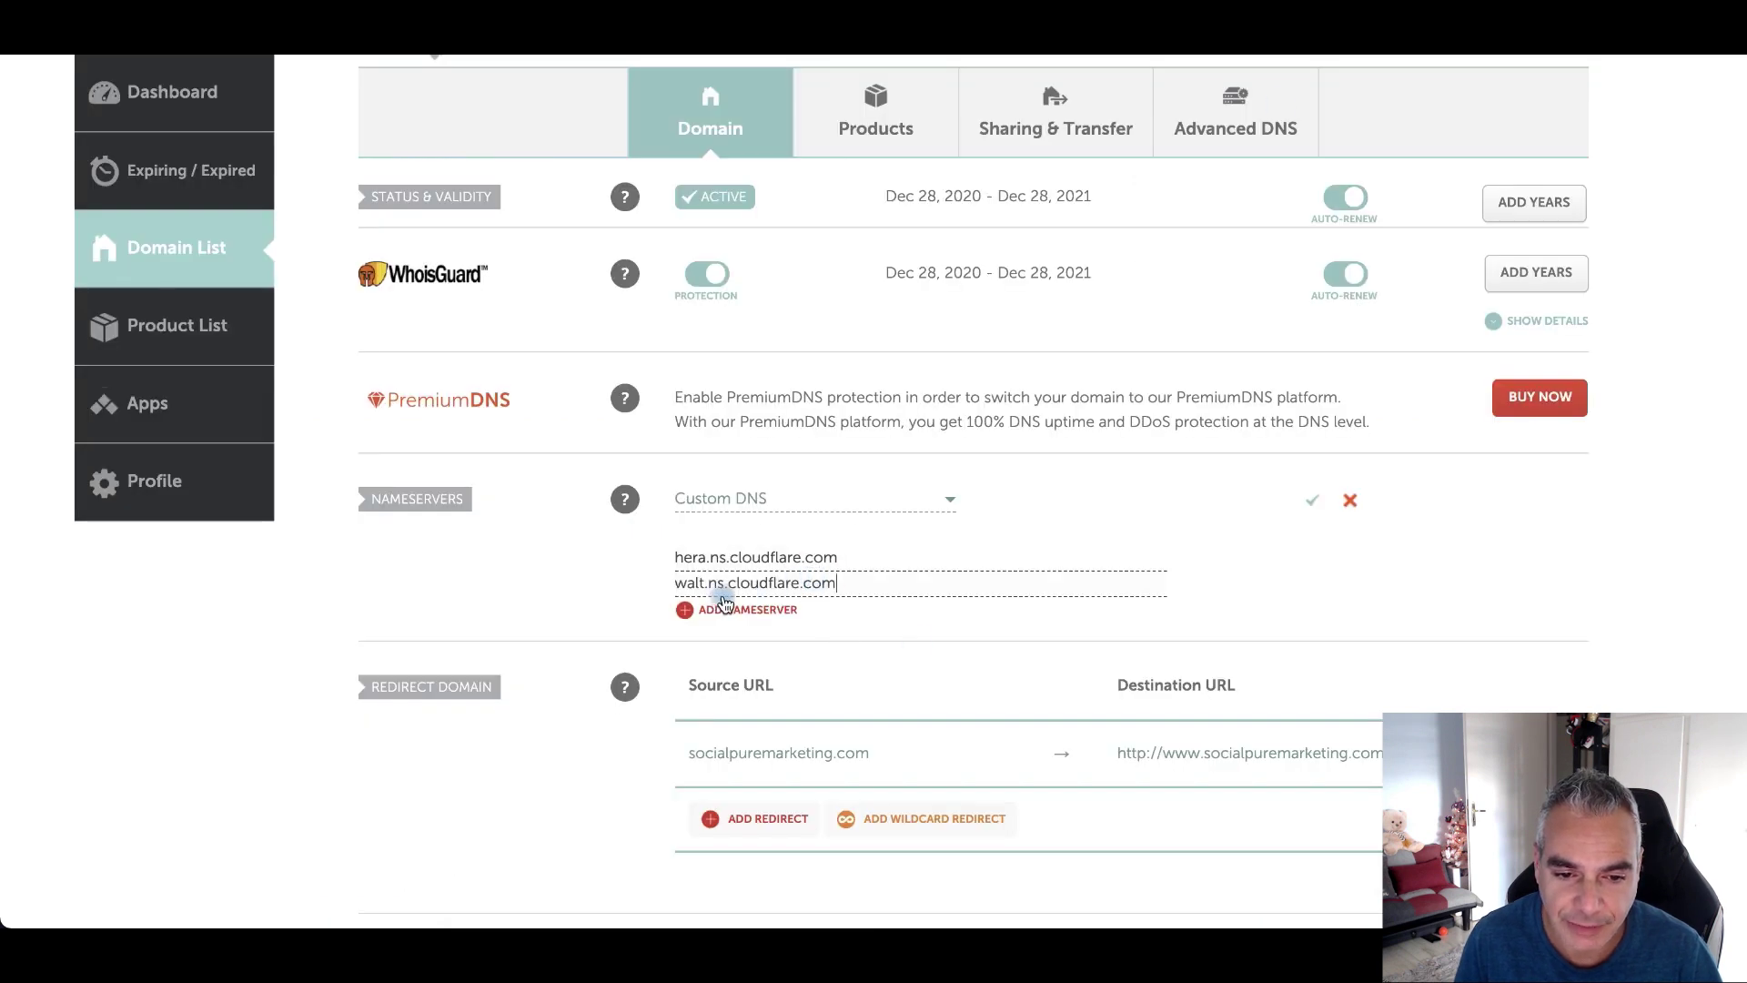
pyautogui.click(1314, 501)
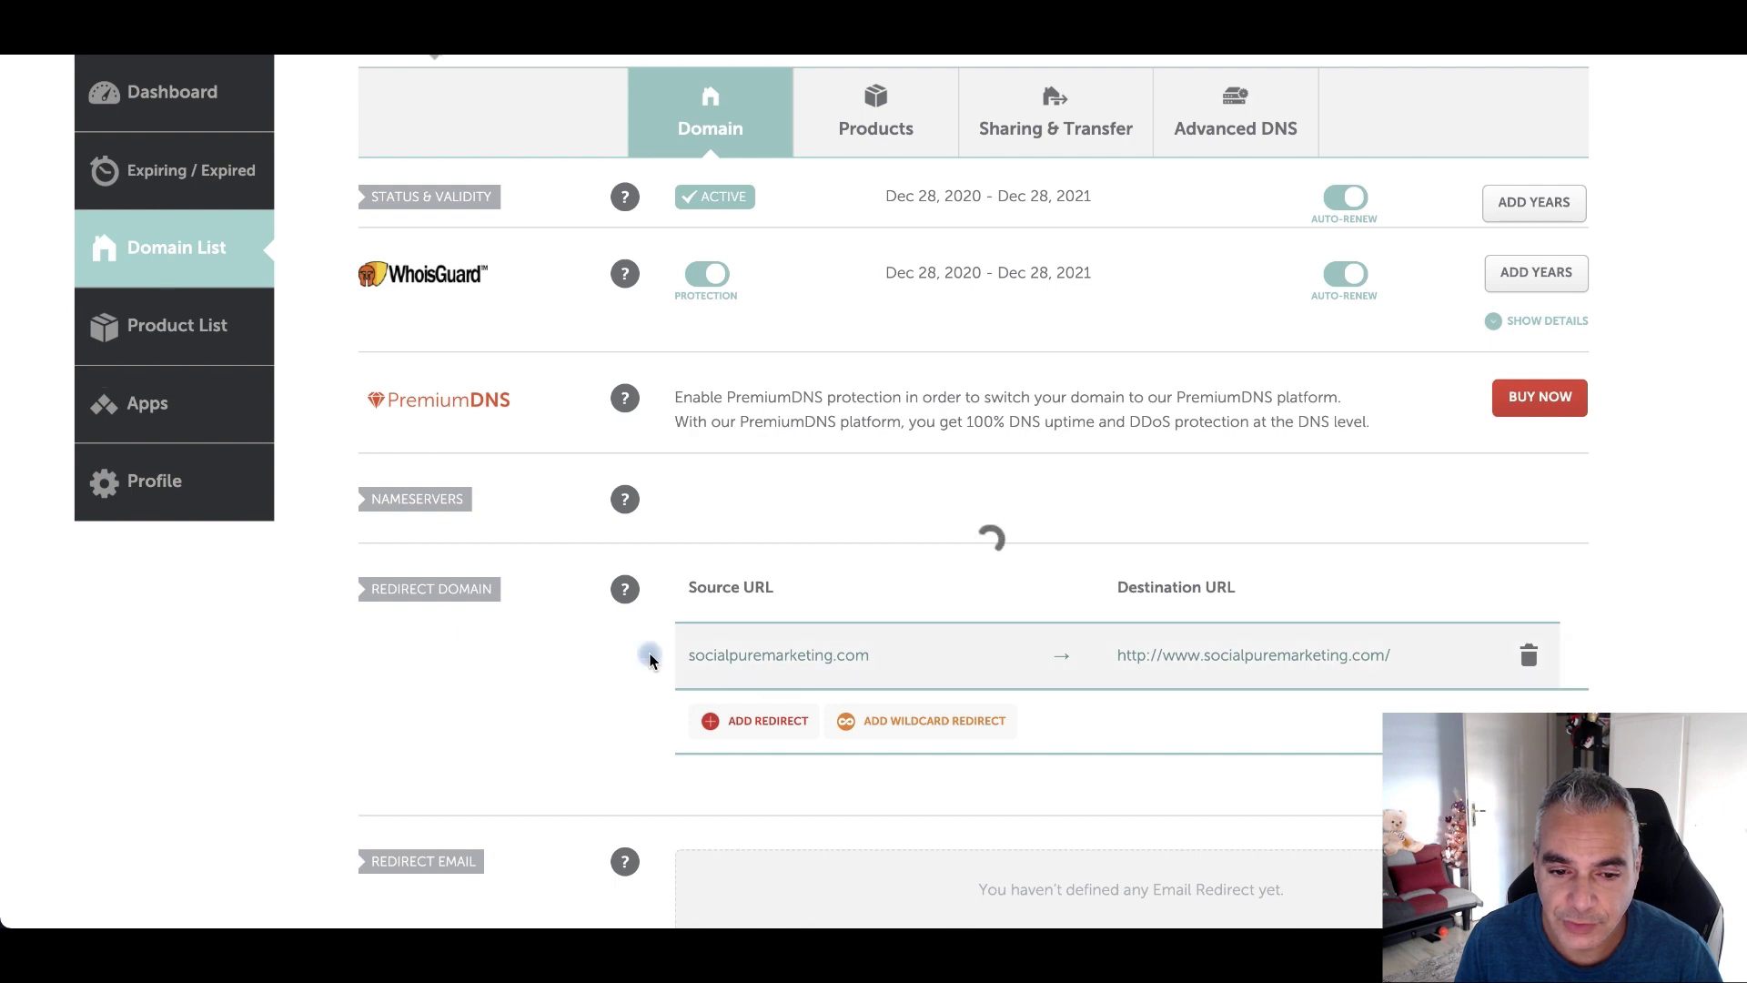
pyautogui.scroll(2, 783, 546)
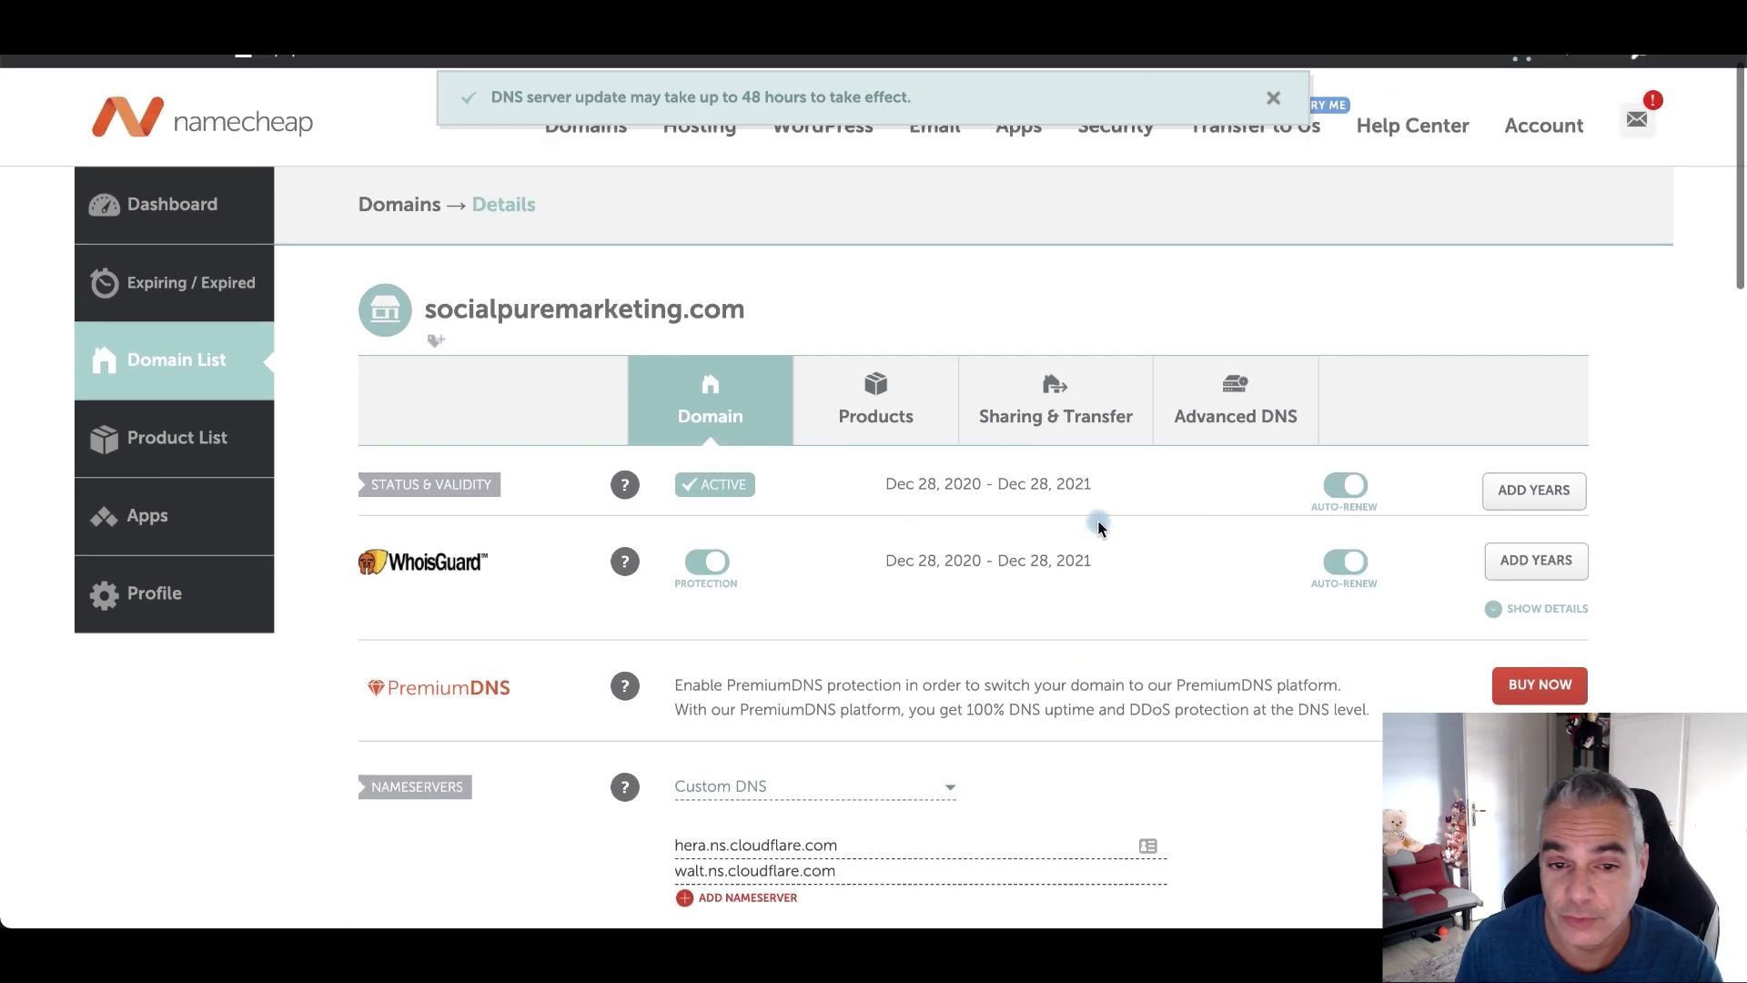
pyautogui.scroll(1, 1044, 500)
pyautogui.scroll(-6, 1045, 500)
pyautogui.scroll(6, 1049, 506)
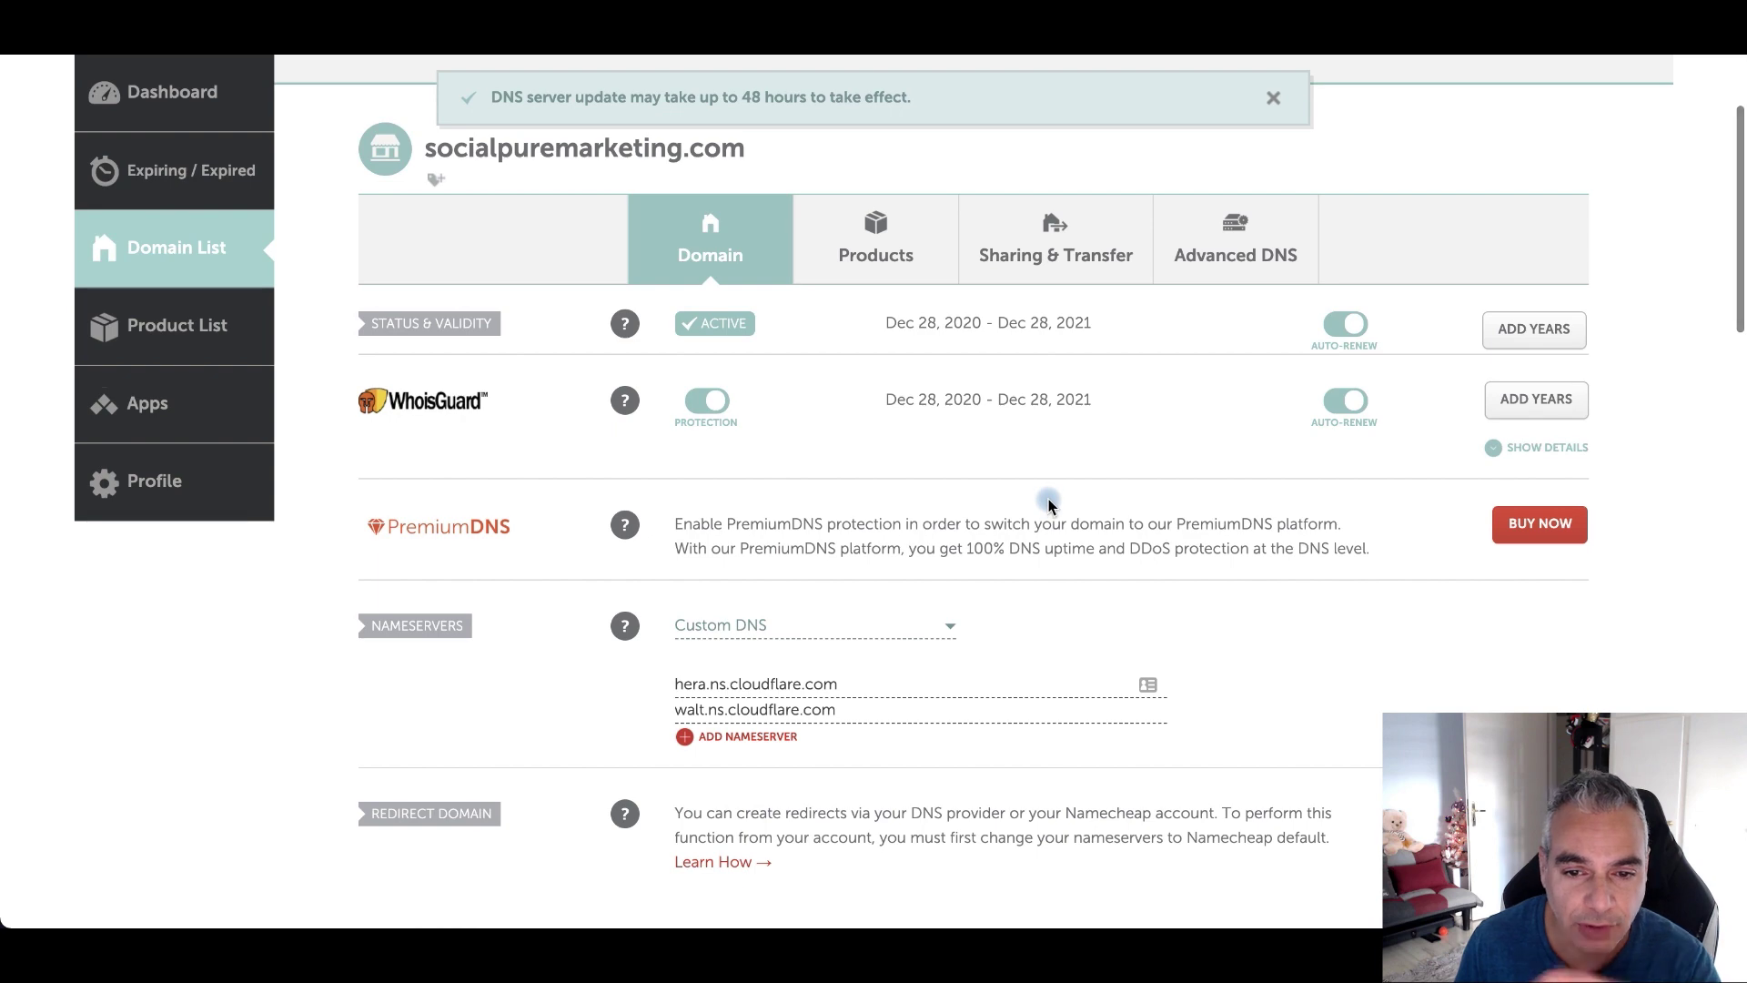
pyautogui.scroll(2, 1049, 501)
pyautogui.scroll(-2, 1129, 637)
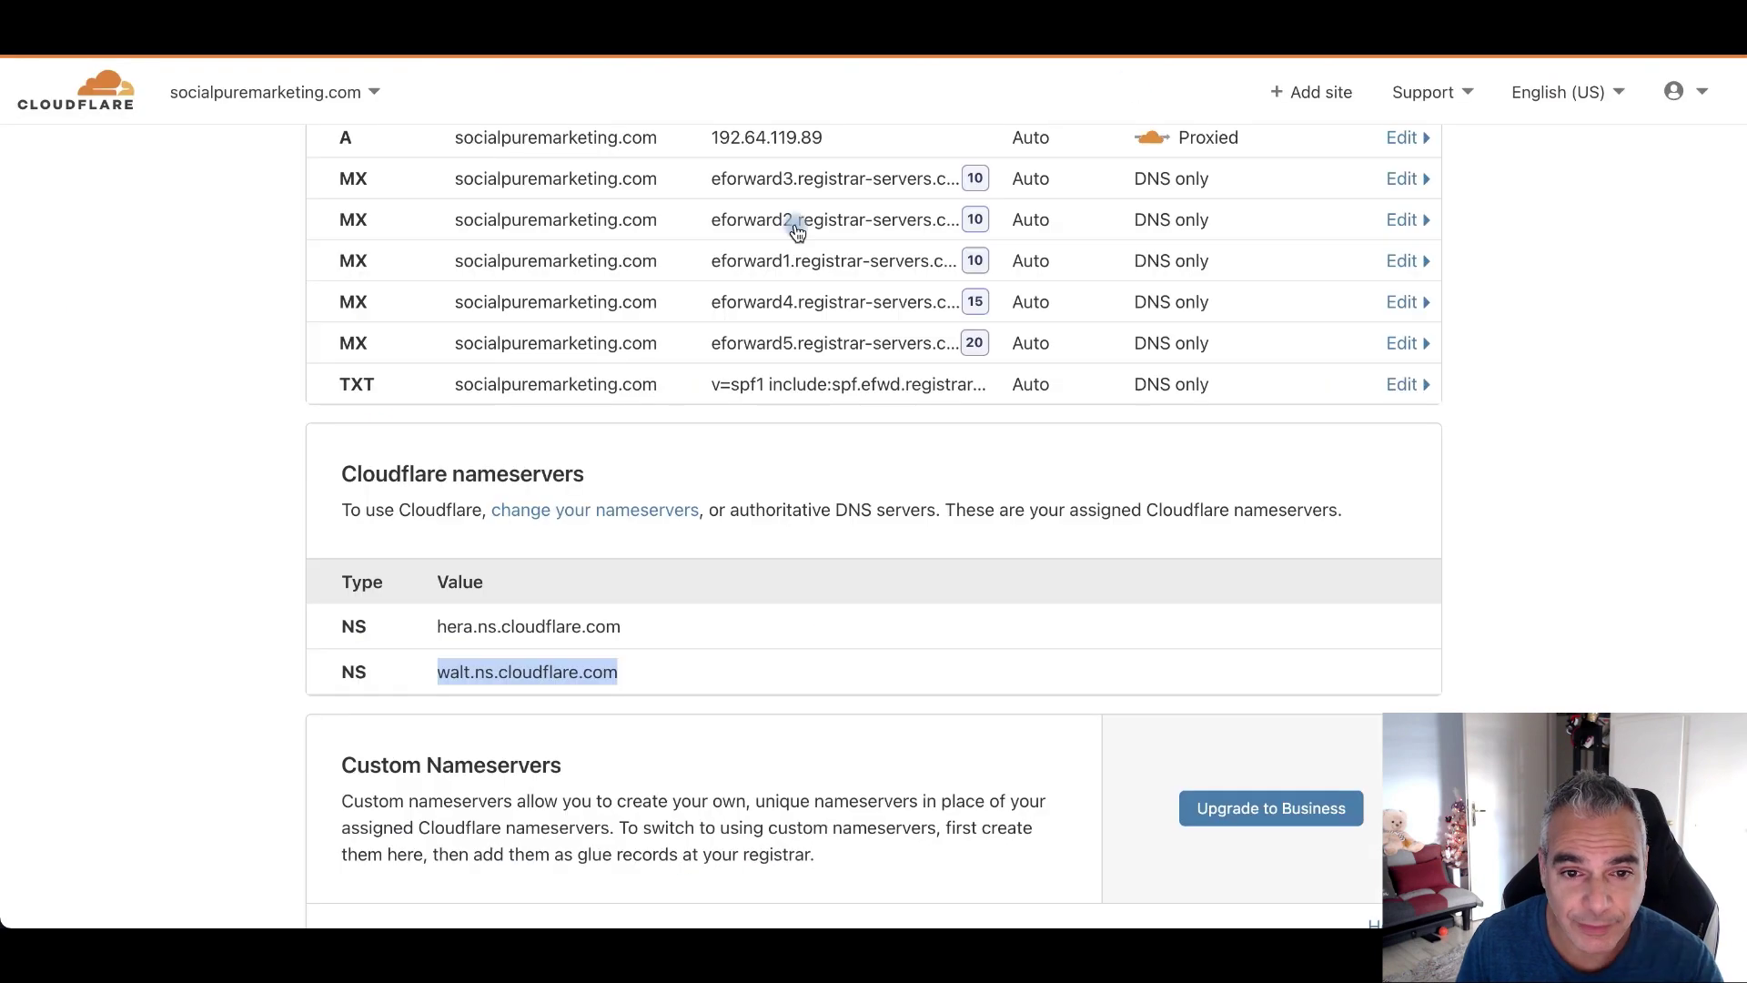
pyautogui.scroll(5, 847, 340)
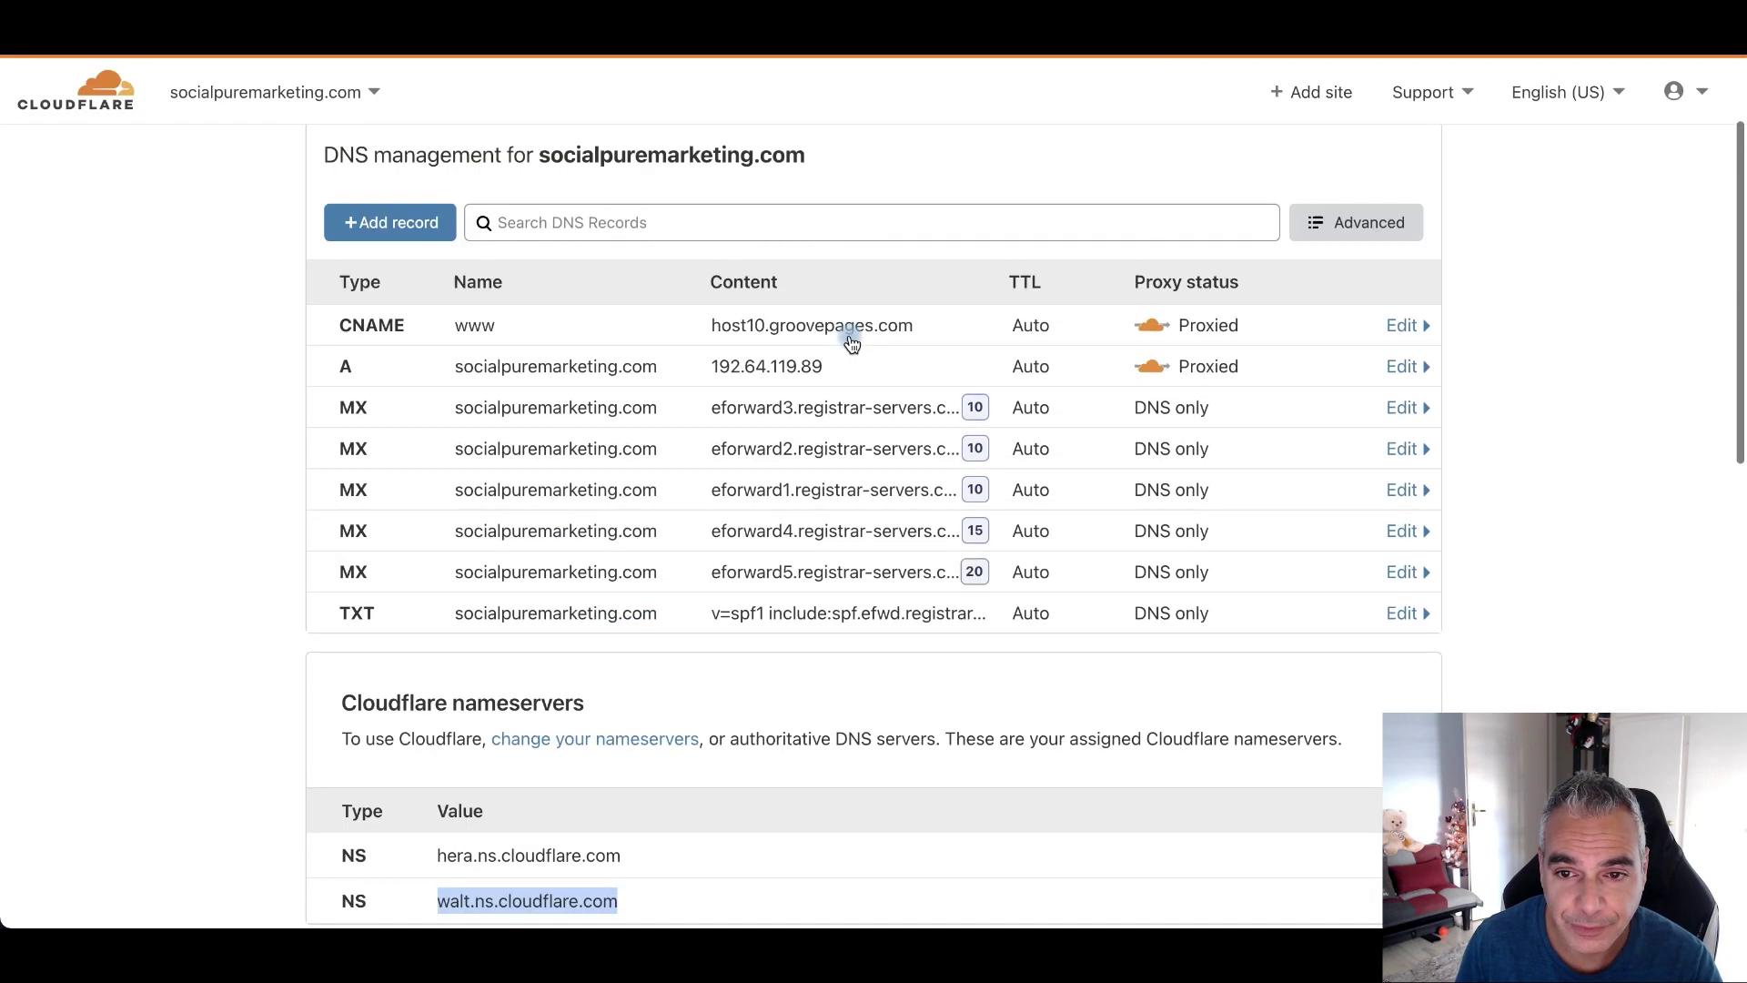
pyautogui.scroll(-5, 849, 337)
pyautogui.scroll(-10, 852, 339)
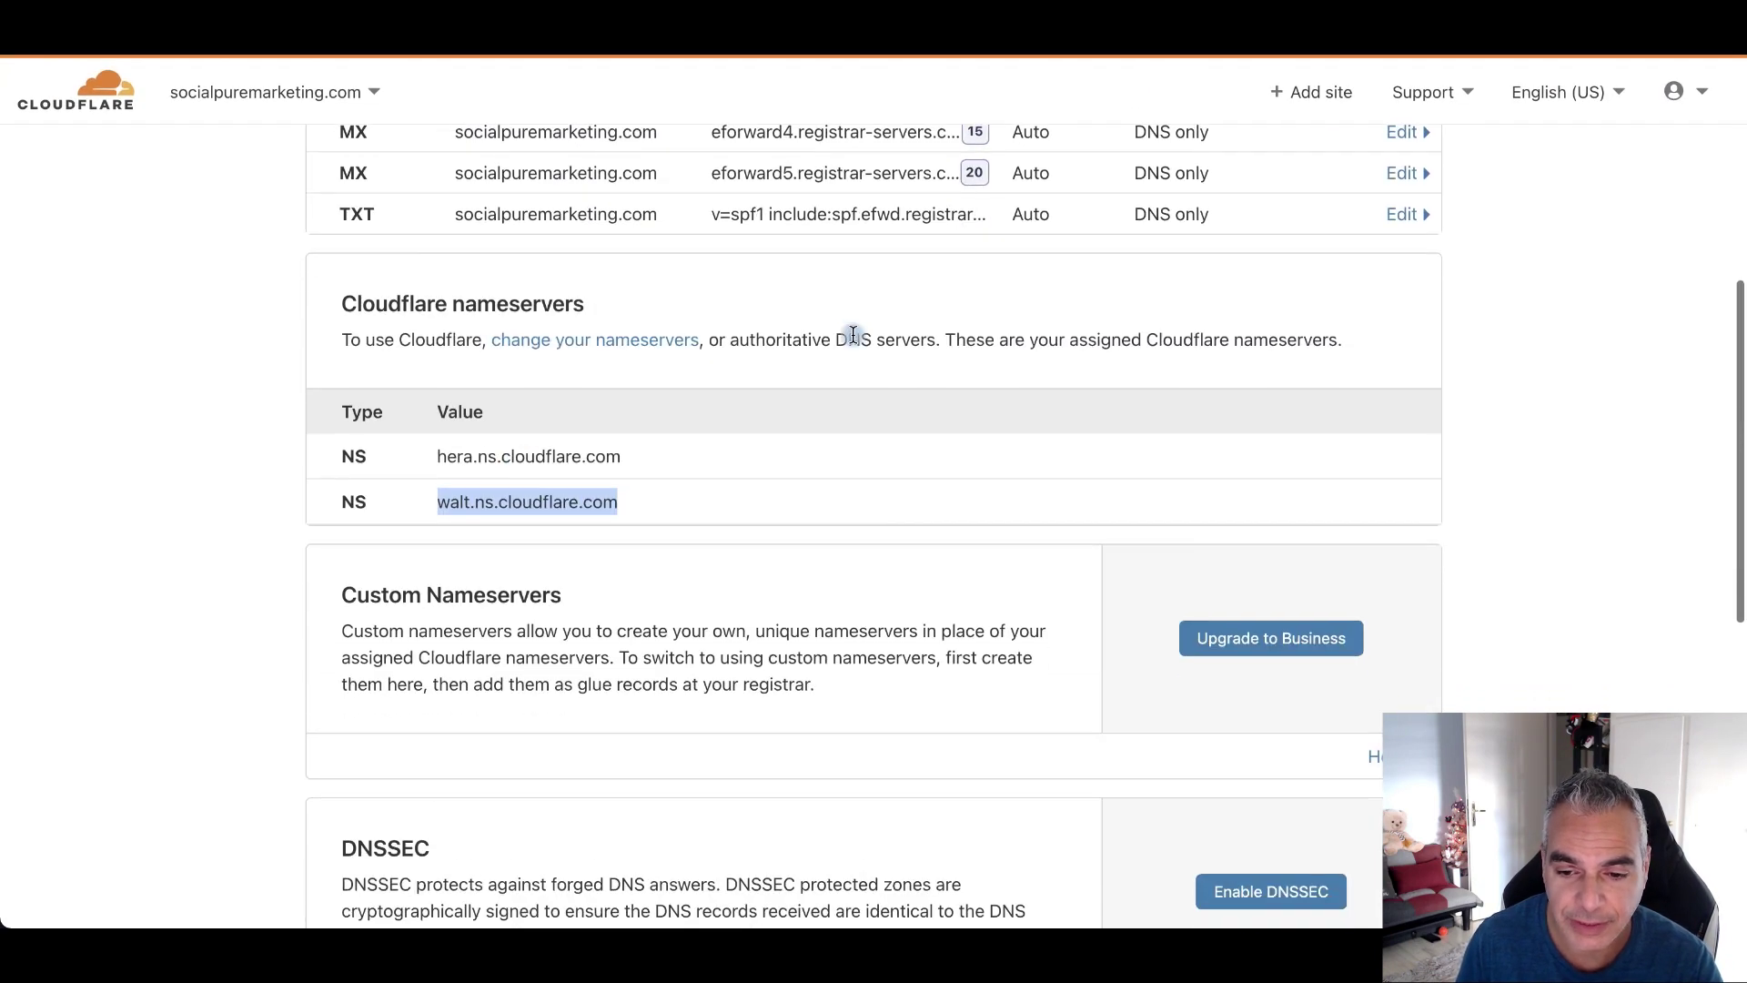
pyautogui.scroll(15, 853, 337)
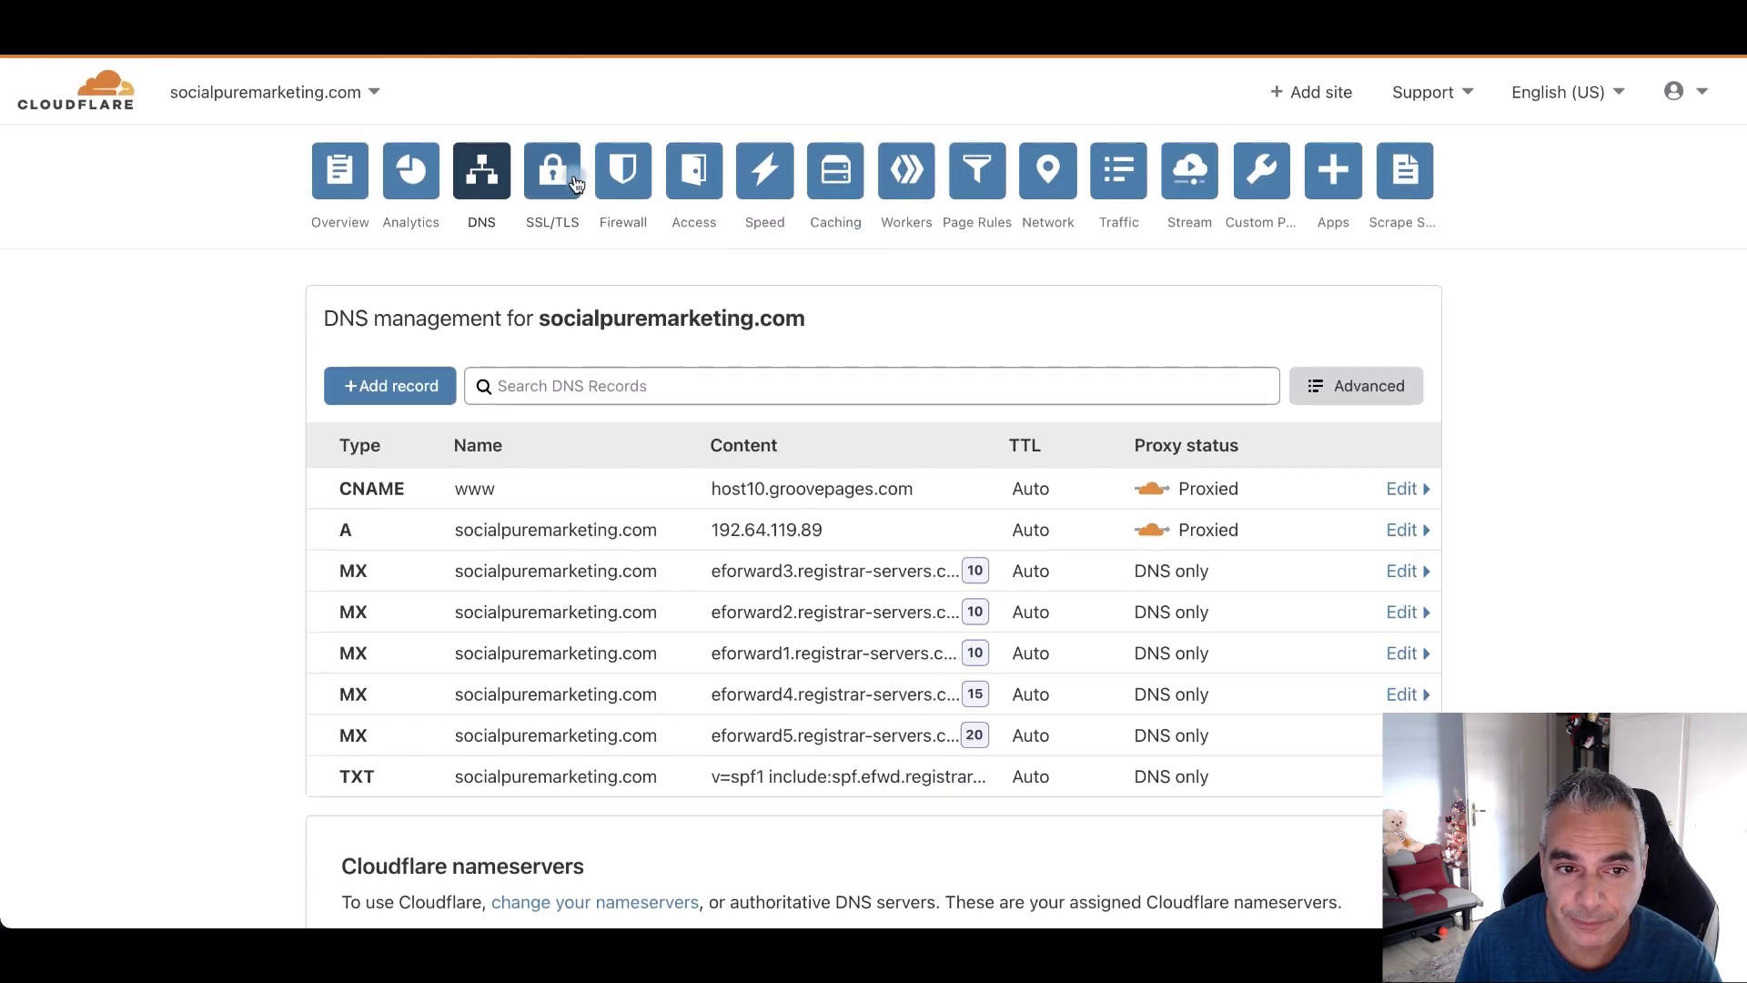
pyautogui.scroll(-10, 990, 407)
pyautogui.scroll(2, 936, 462)
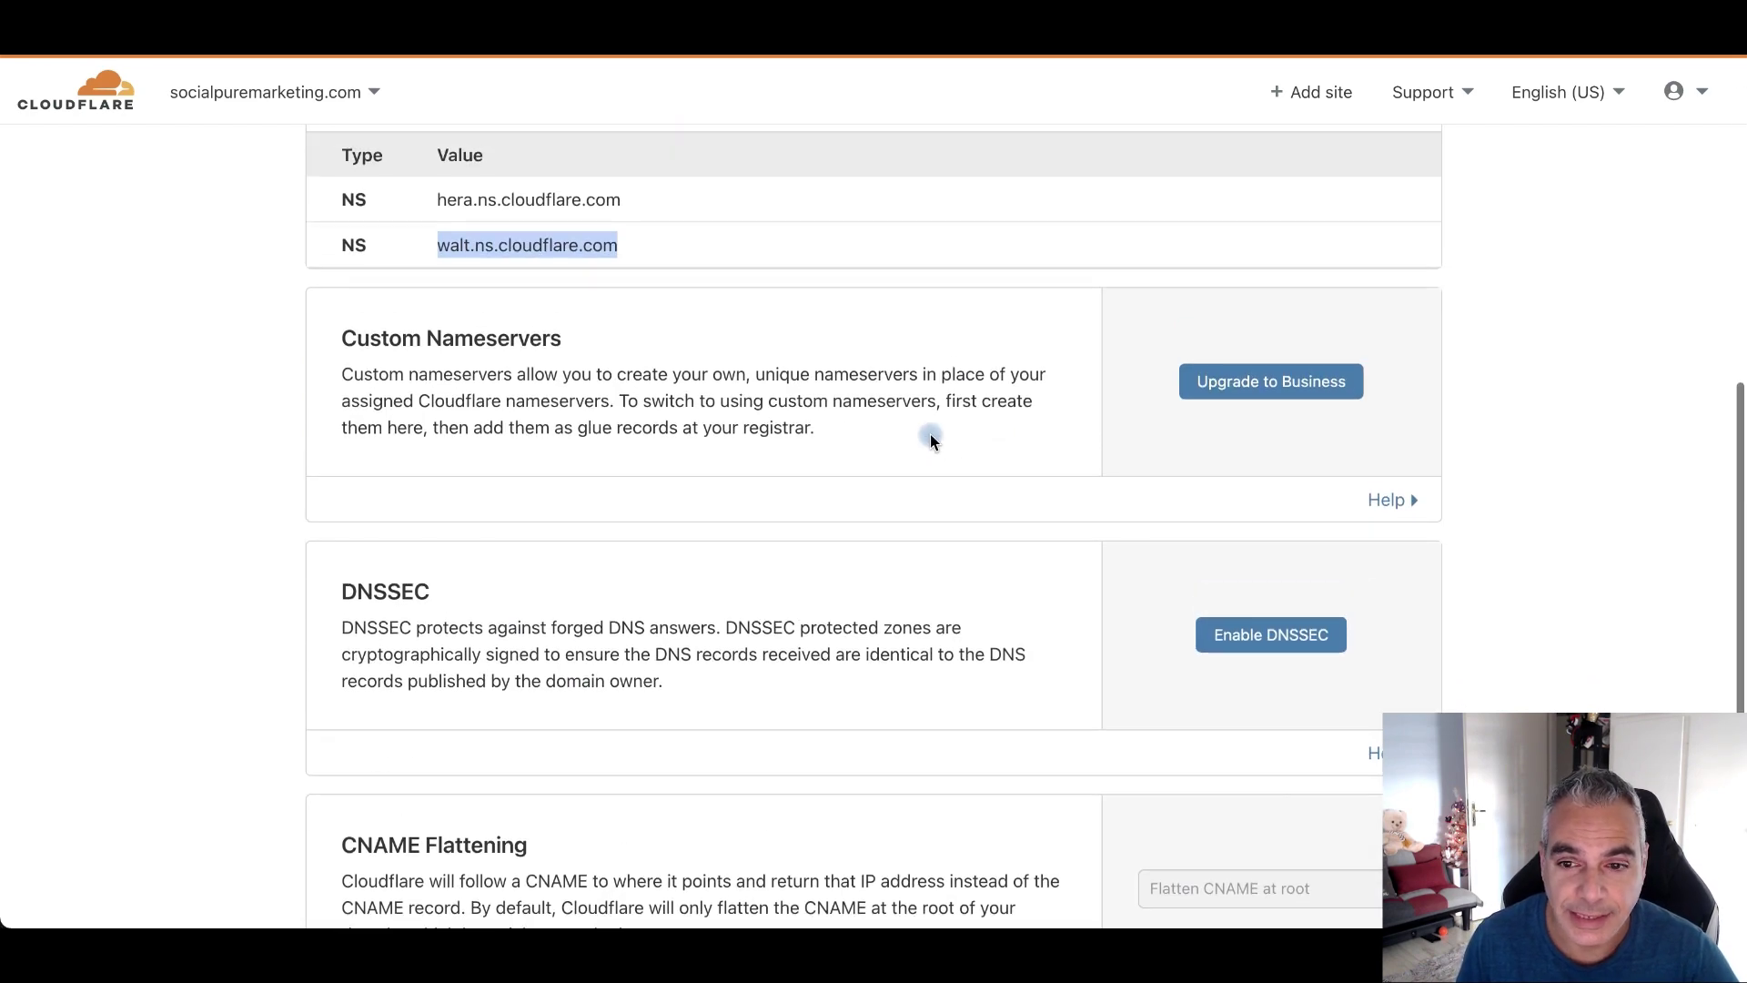
pyautogui.scroll(-6, 1096, 534)
pyautogui.scroll(15, 1100, 535)
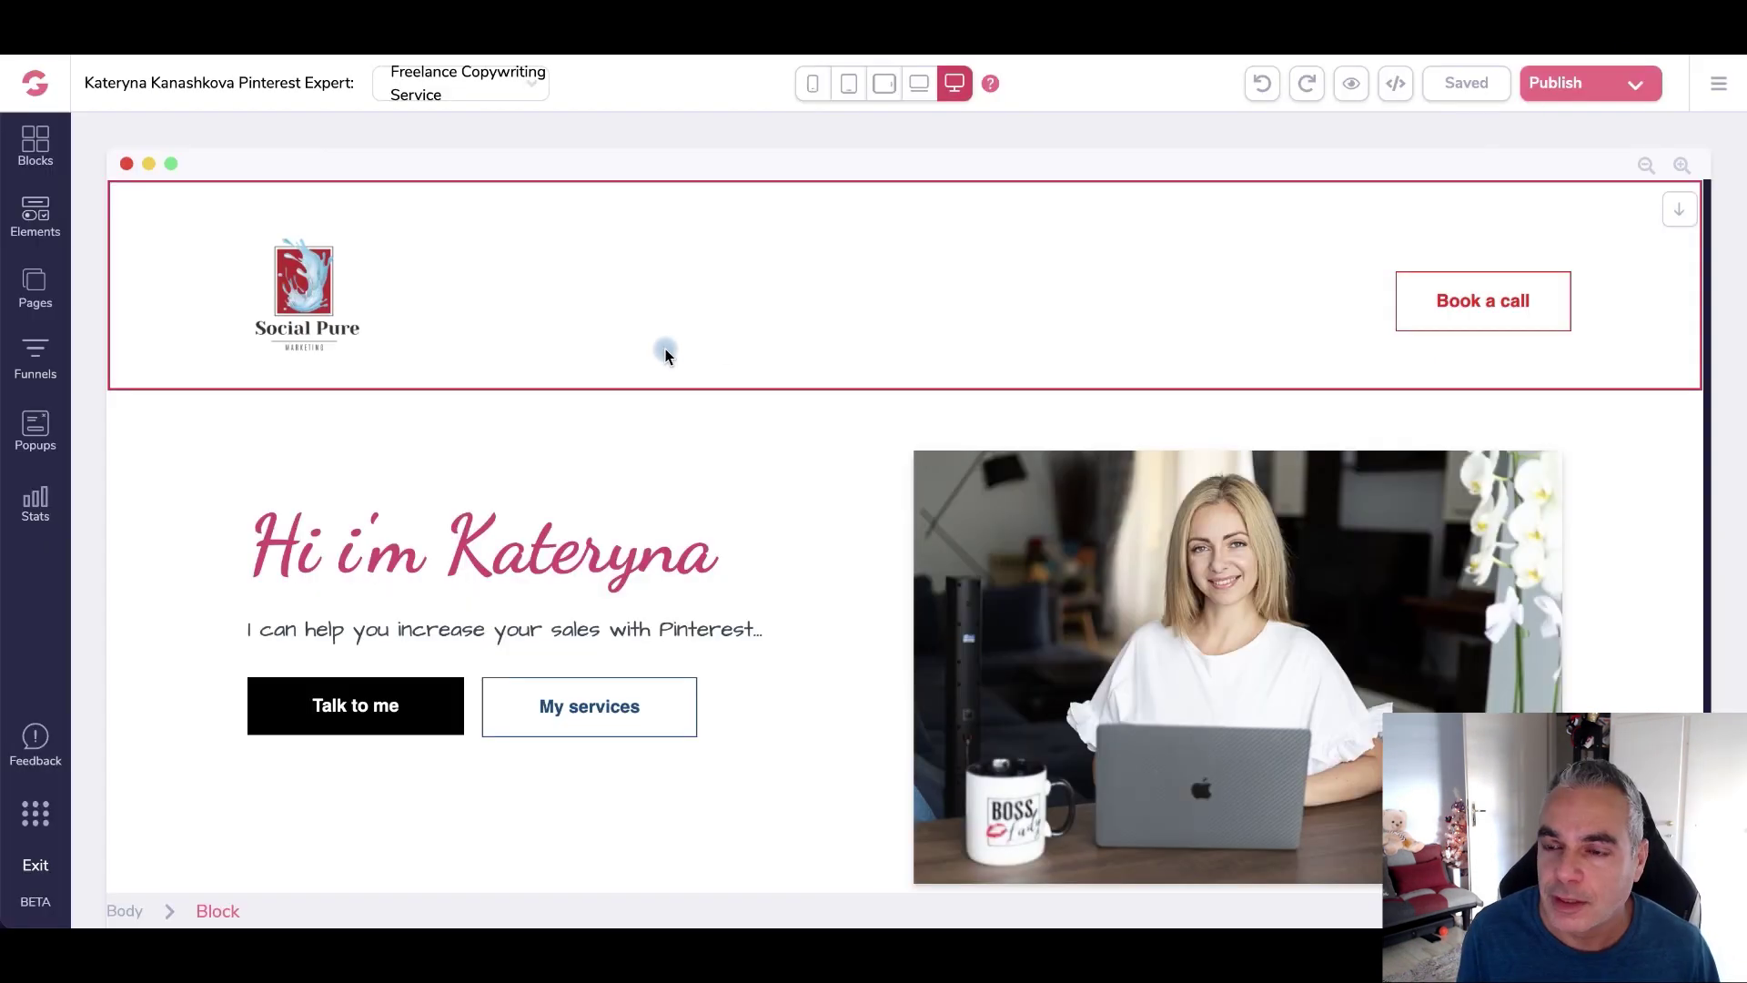
# - Review the Pinterest landing page, then bring up its Template Settings for publishing
pyautogui.scroll(-15, 617, 473)
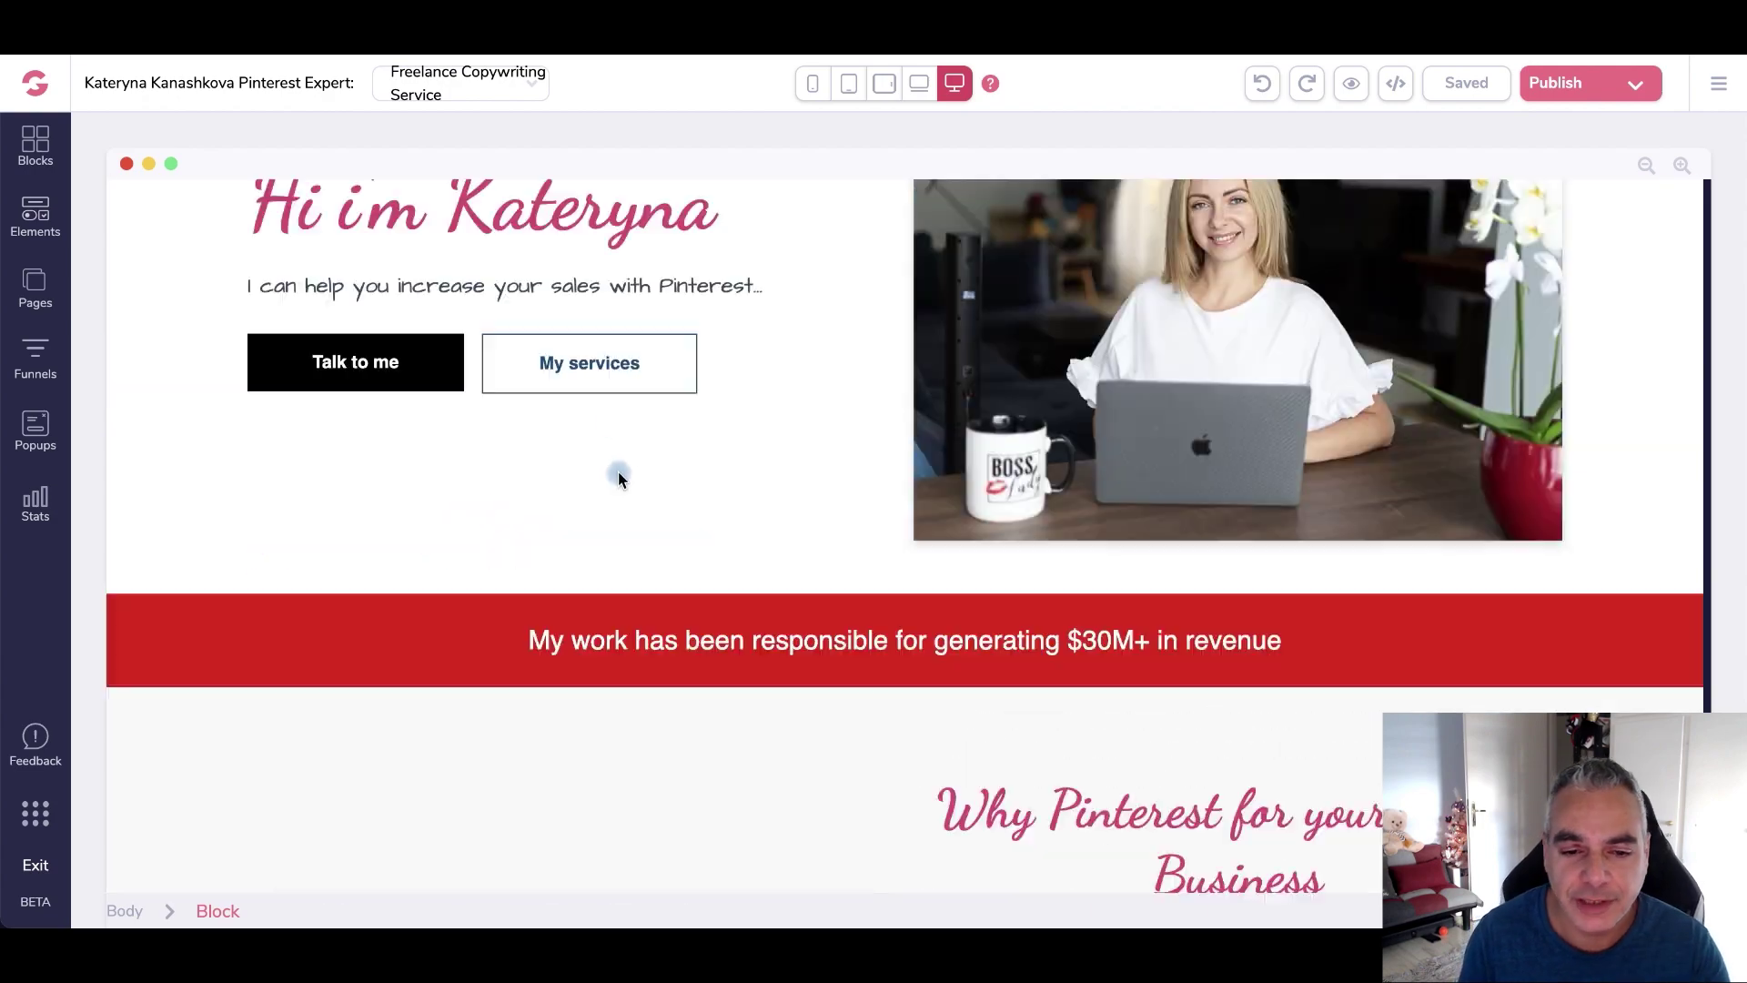
pyautogui.scroll(-15, 616, 479)
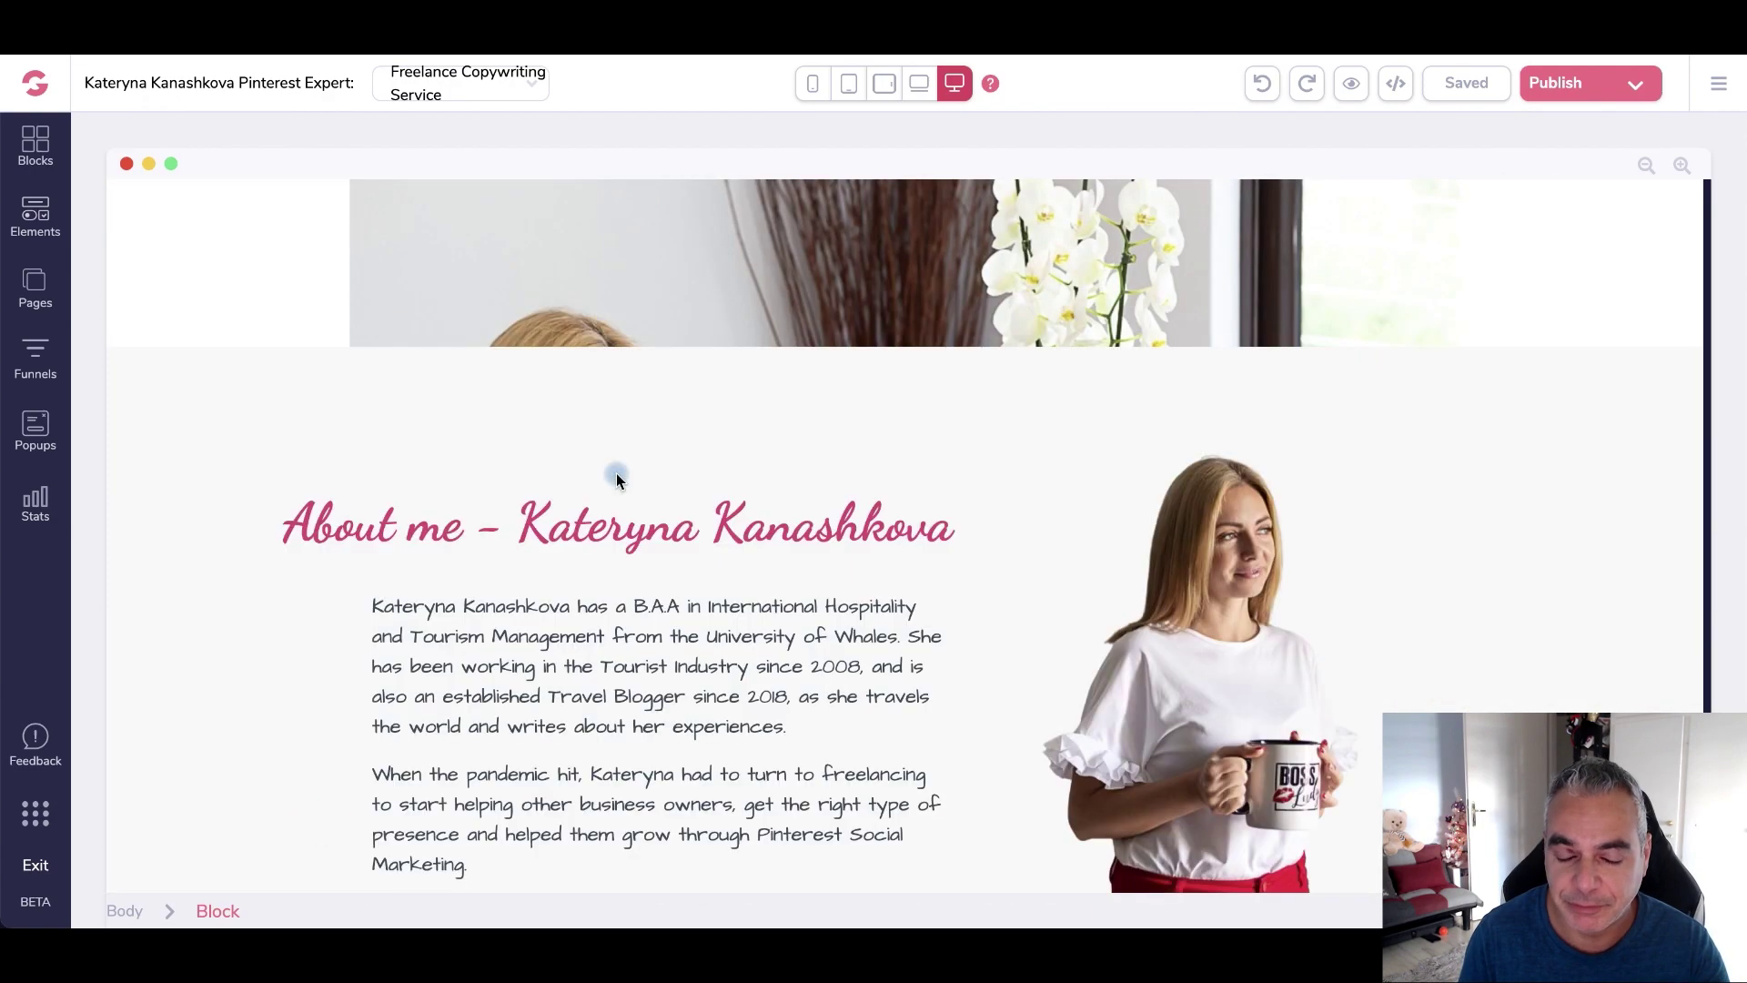
pyautogui.scroll(-10, 613, 475)
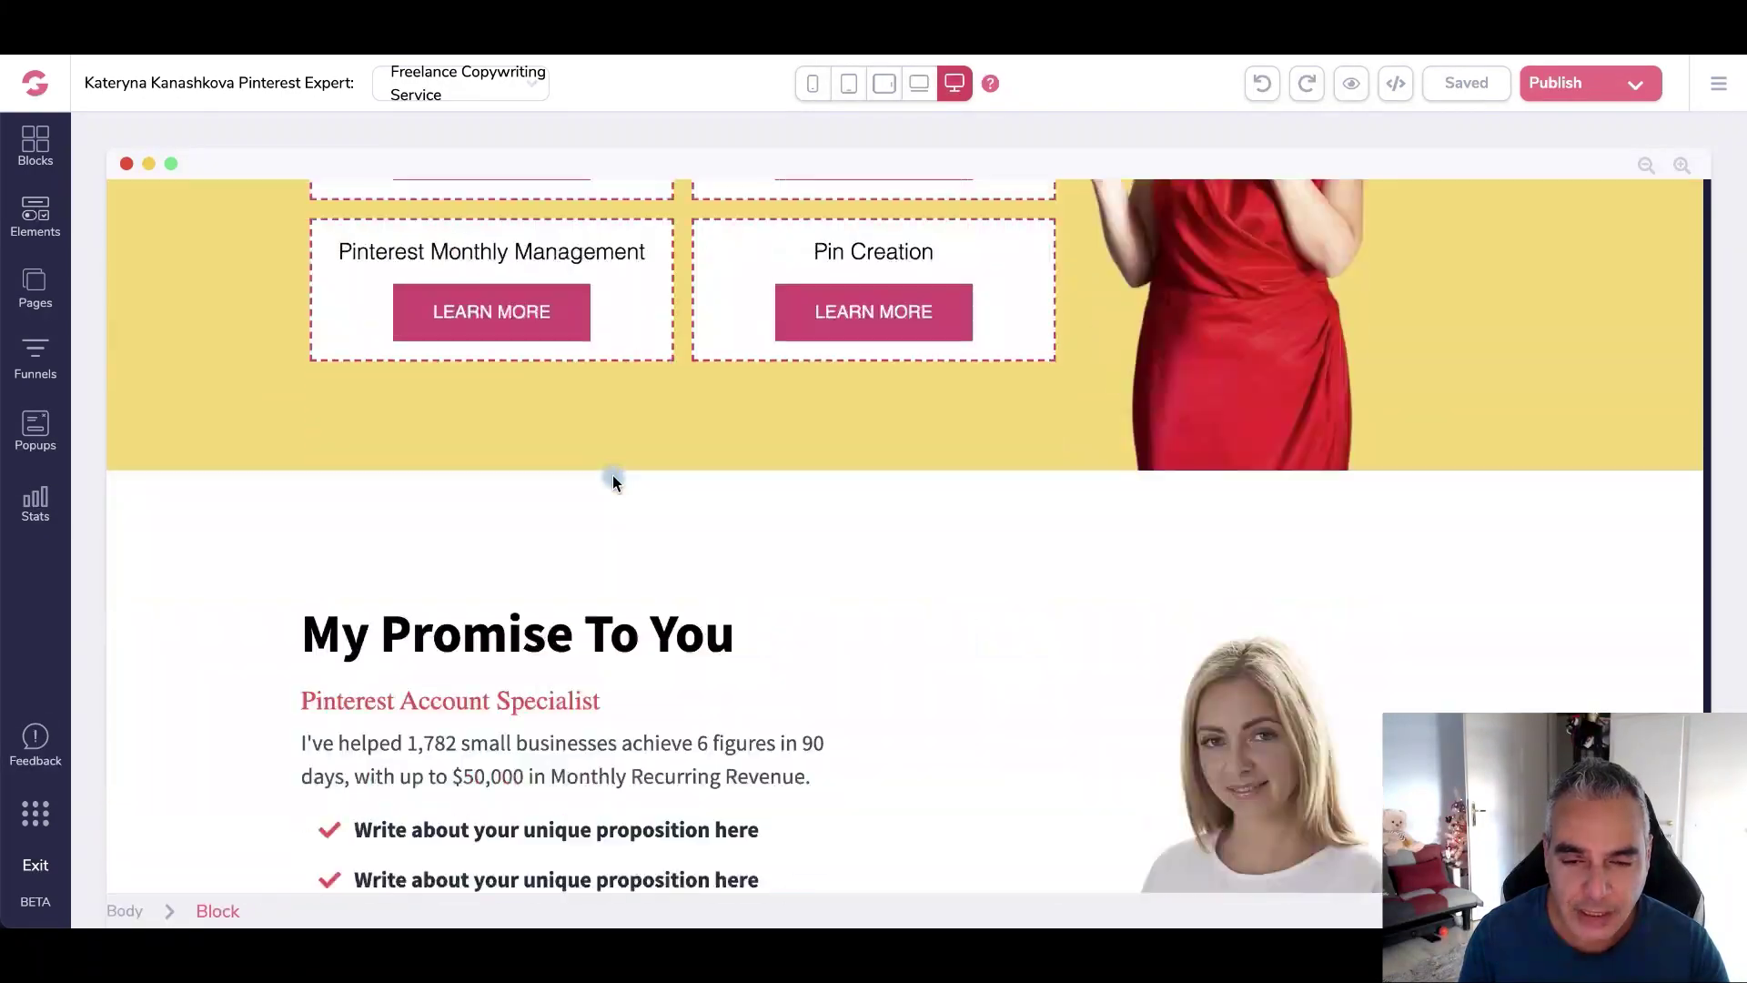
pyautogui.scroll(15, 613, 473)
pyautogui.scroll(15, 615, 477)
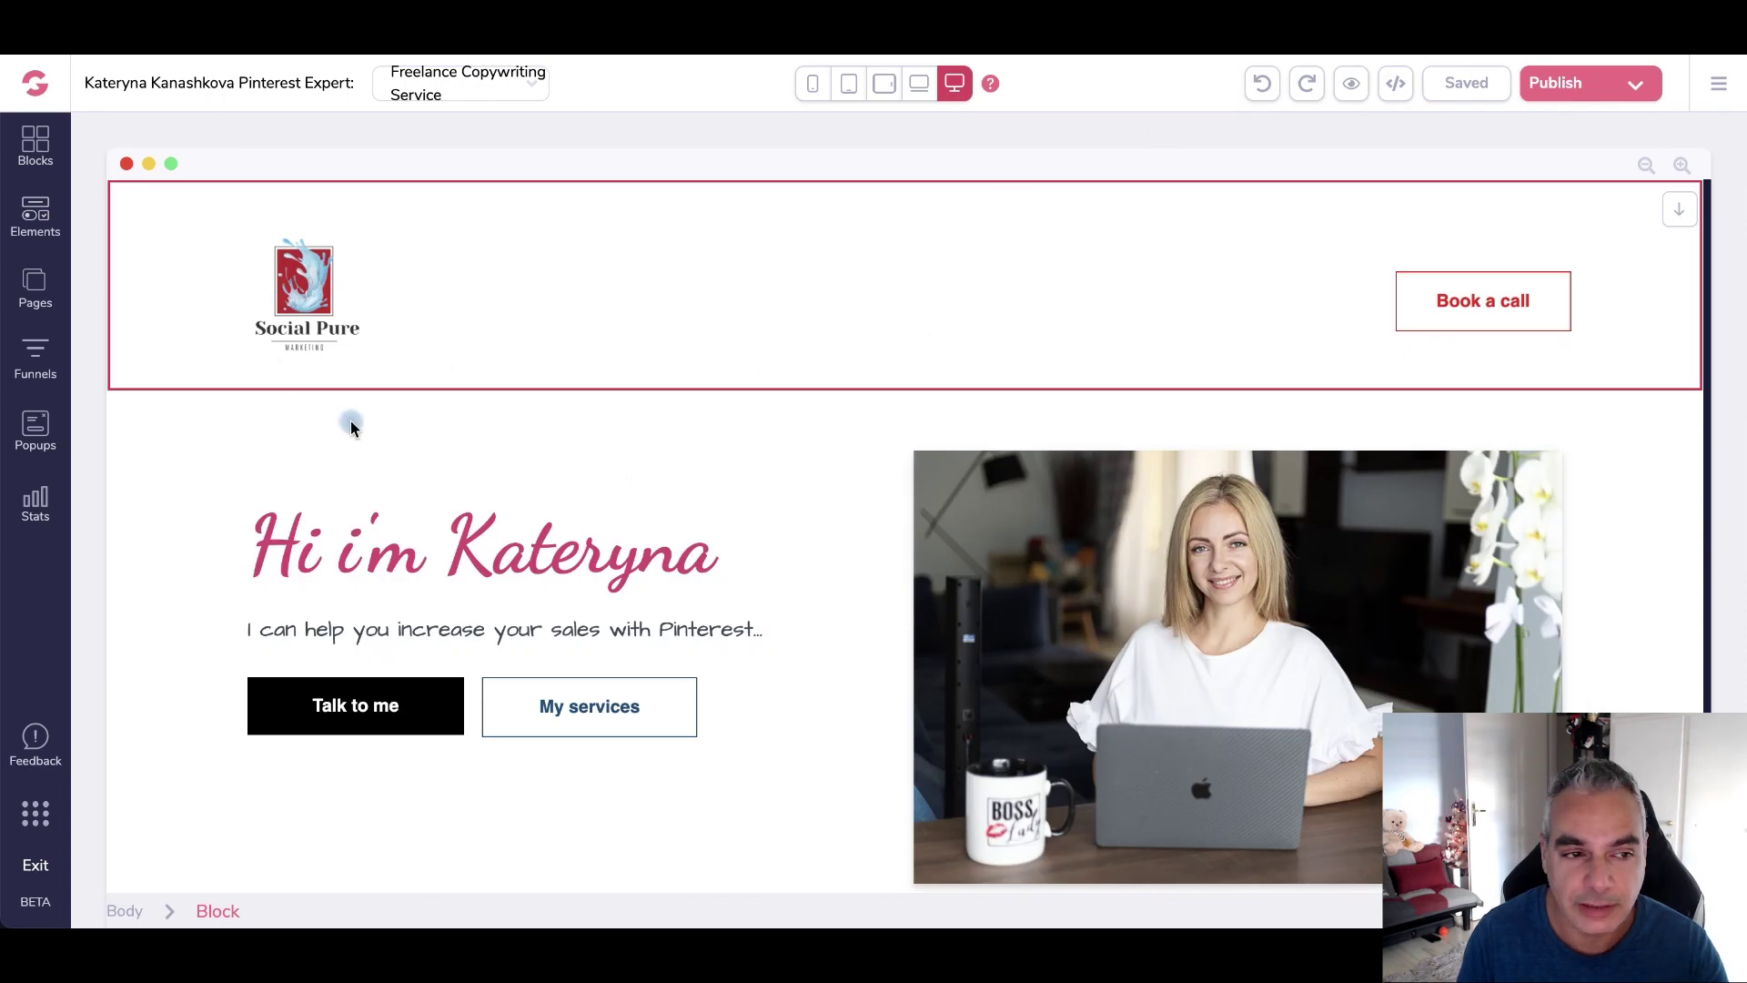
pyautogui.click(1636, 85)
# - Enter socialpuremarketing.com as the custom publish domain in Template Settings and copy it
pyautogui.click(1591, 491)
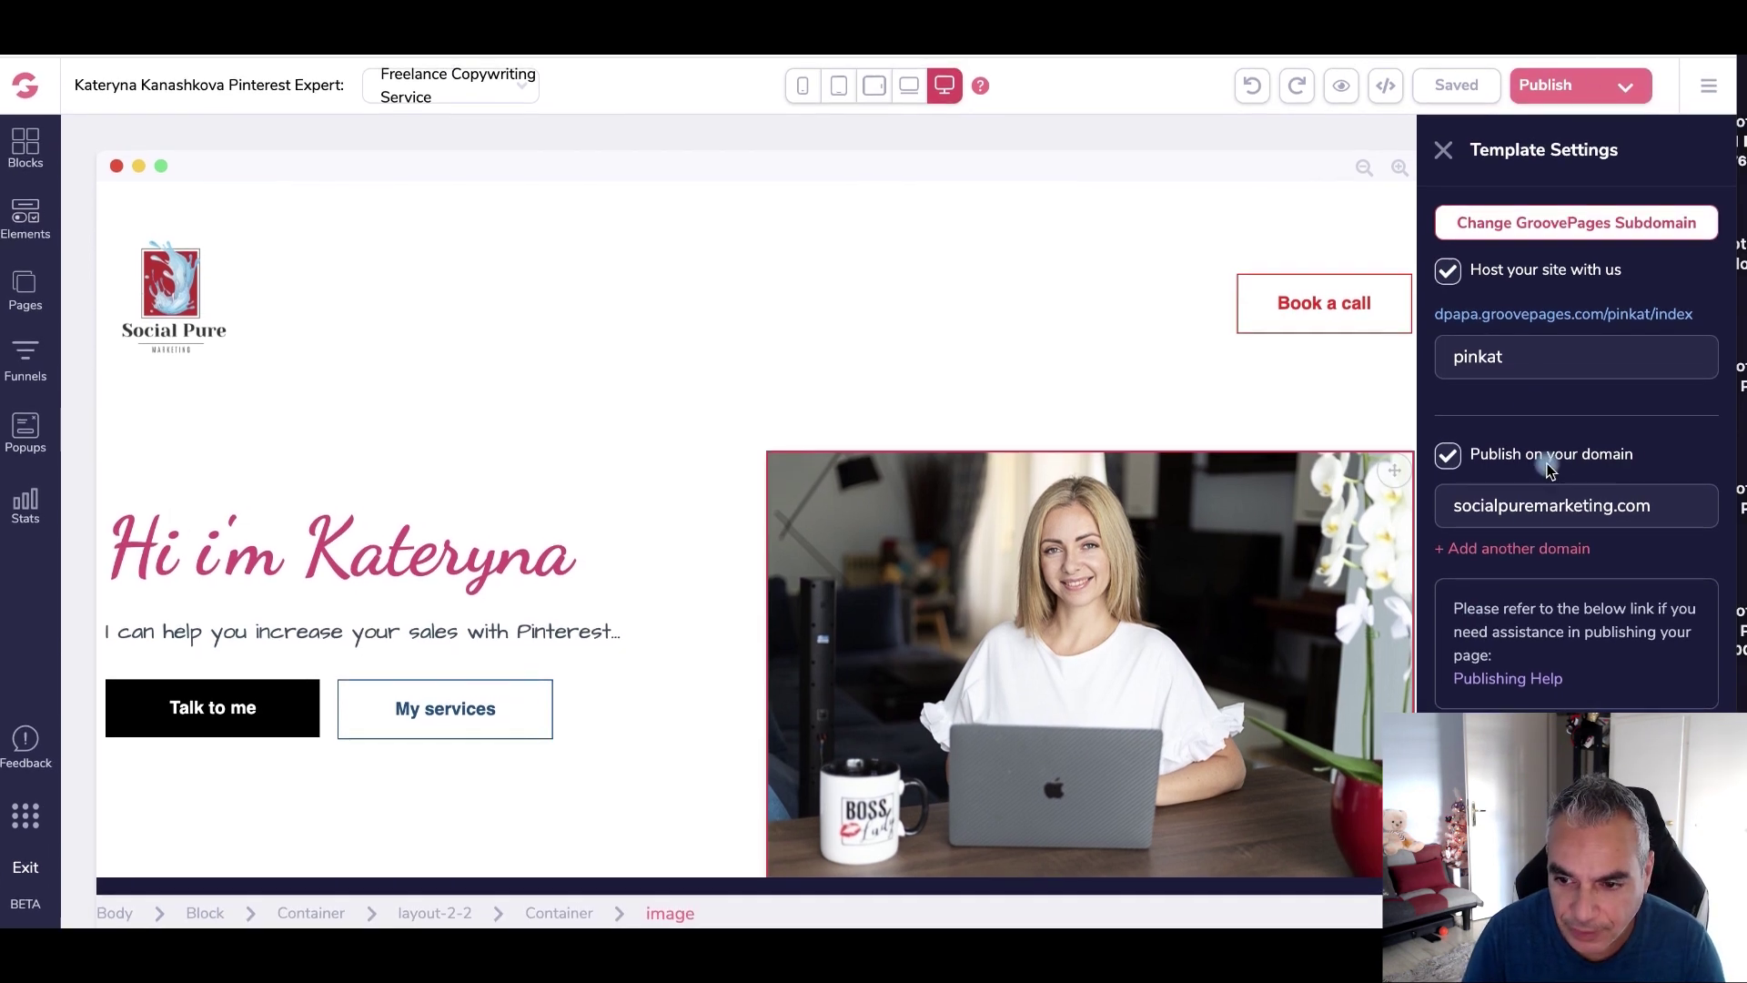
pyautogui.click(1654, 503)
pyautogui.moveTo(1655, 503); pyautogui.dragTo(1454, 506)
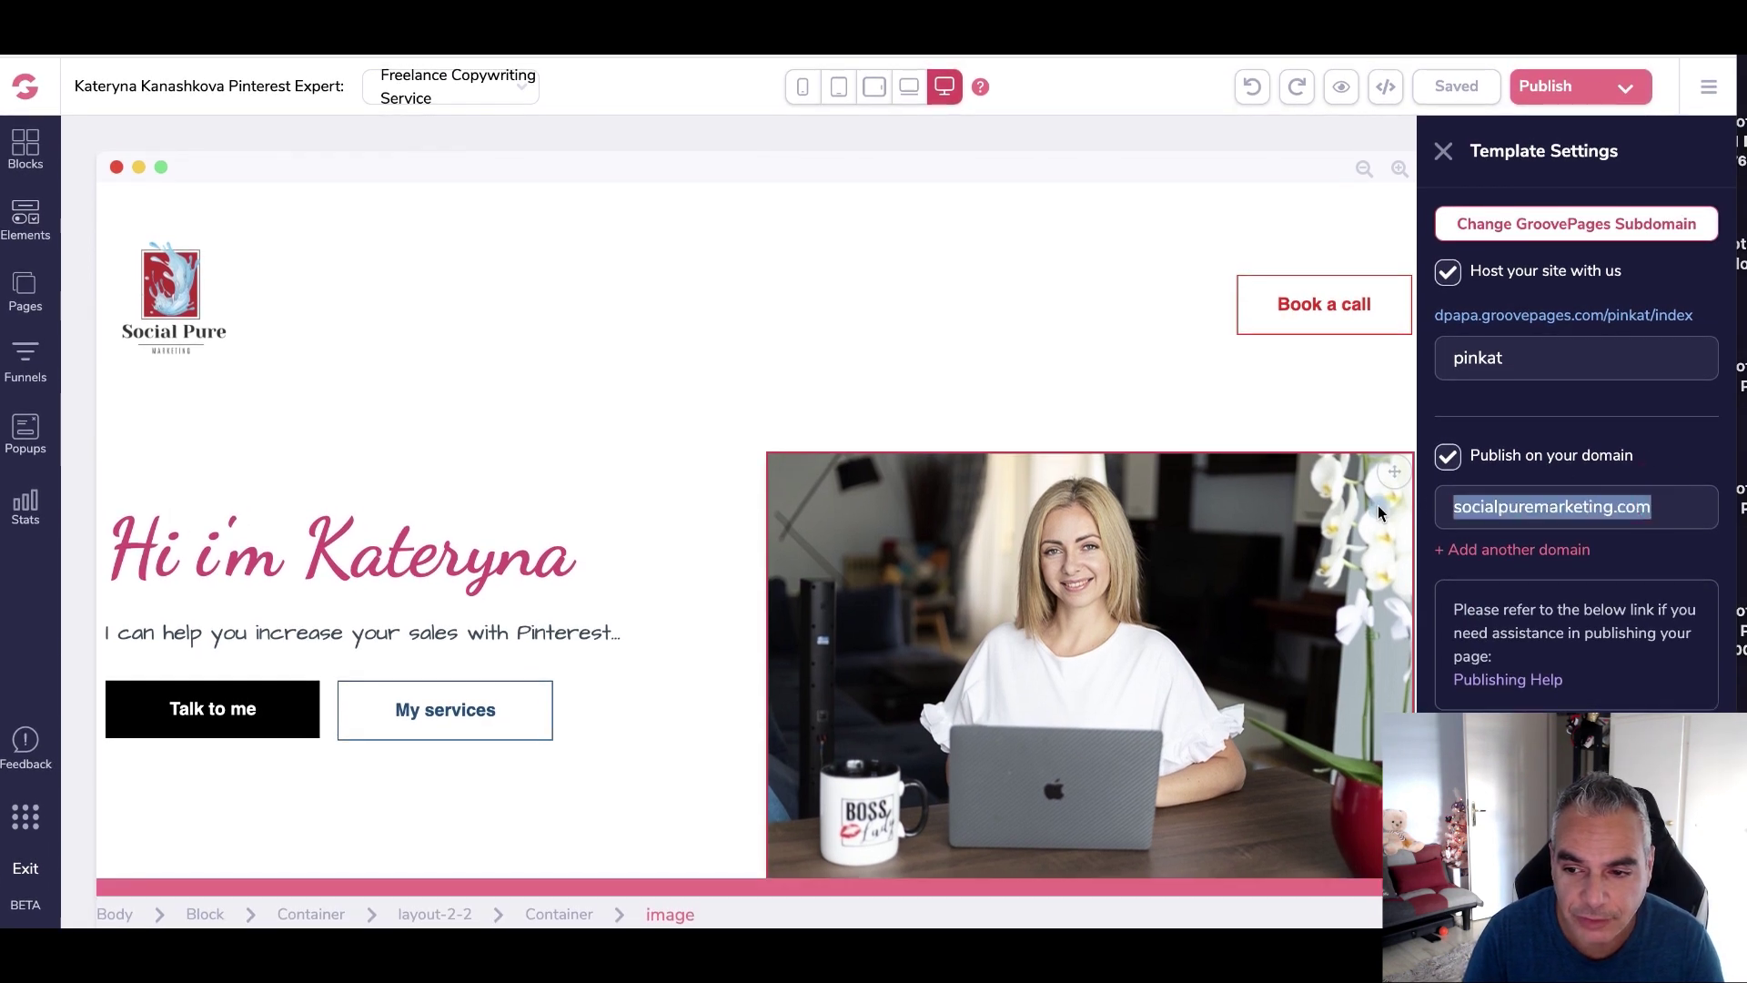
pyautogui.rightClick(1502, 506)
pyautogui.click(1265, 396)
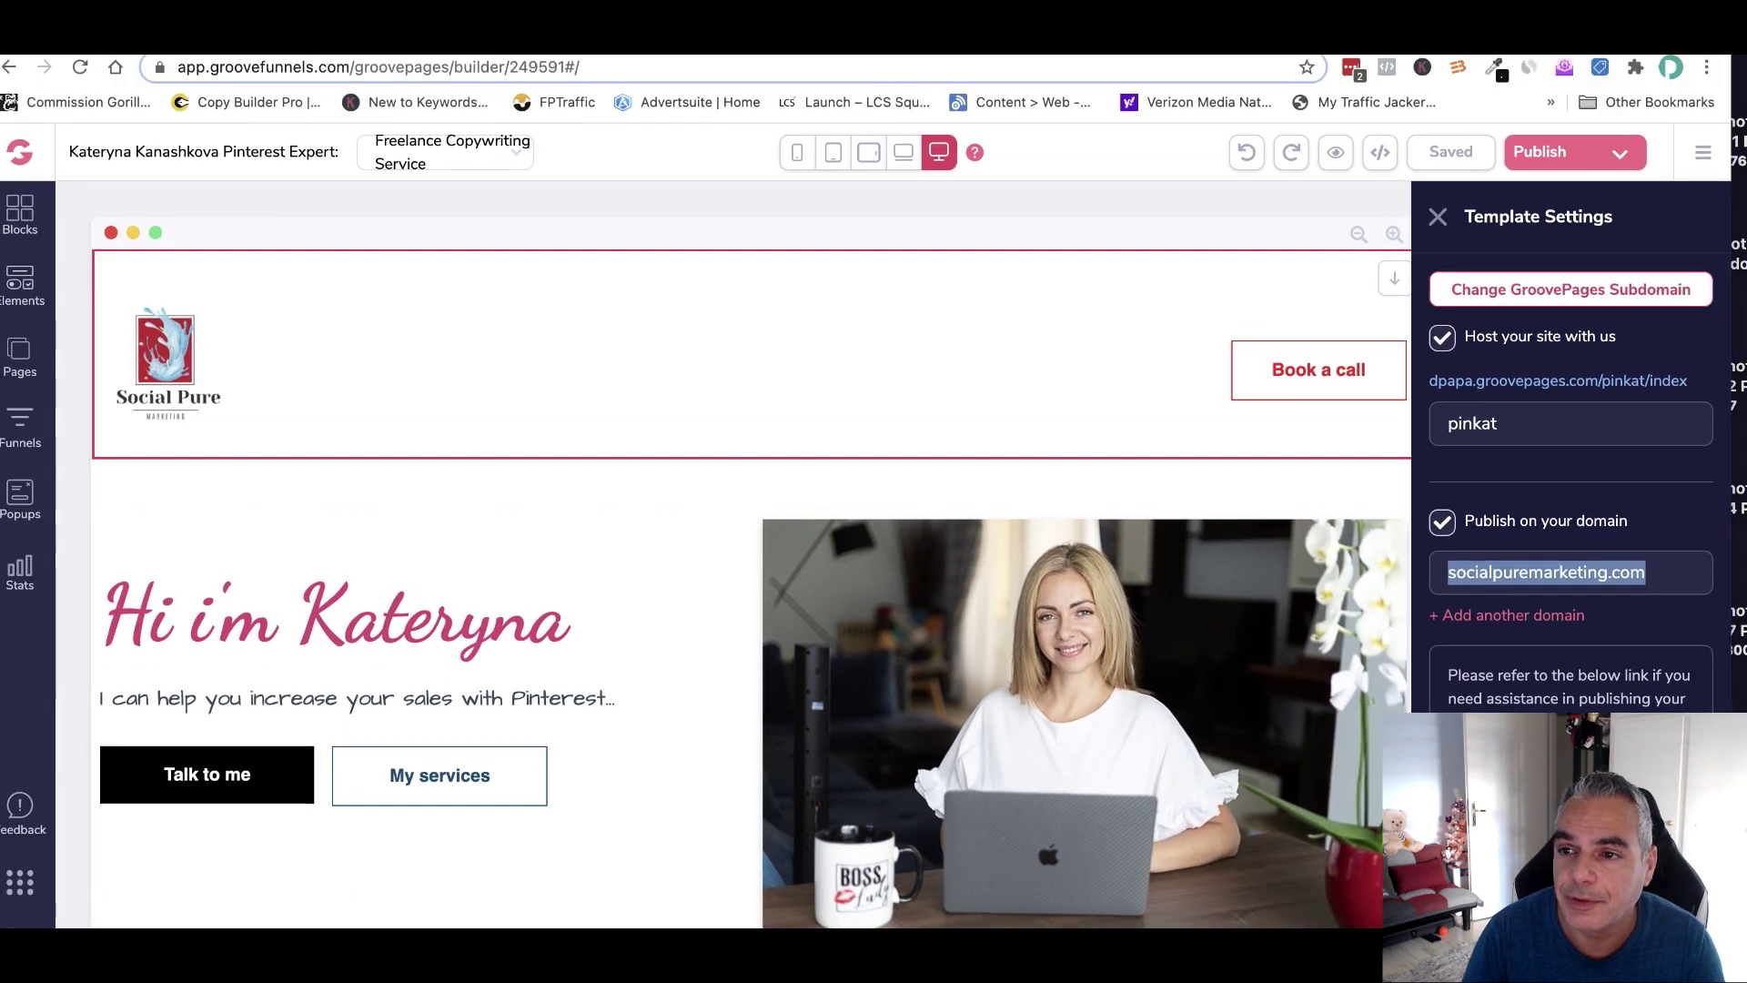
pyautogui.click(1707, 66)
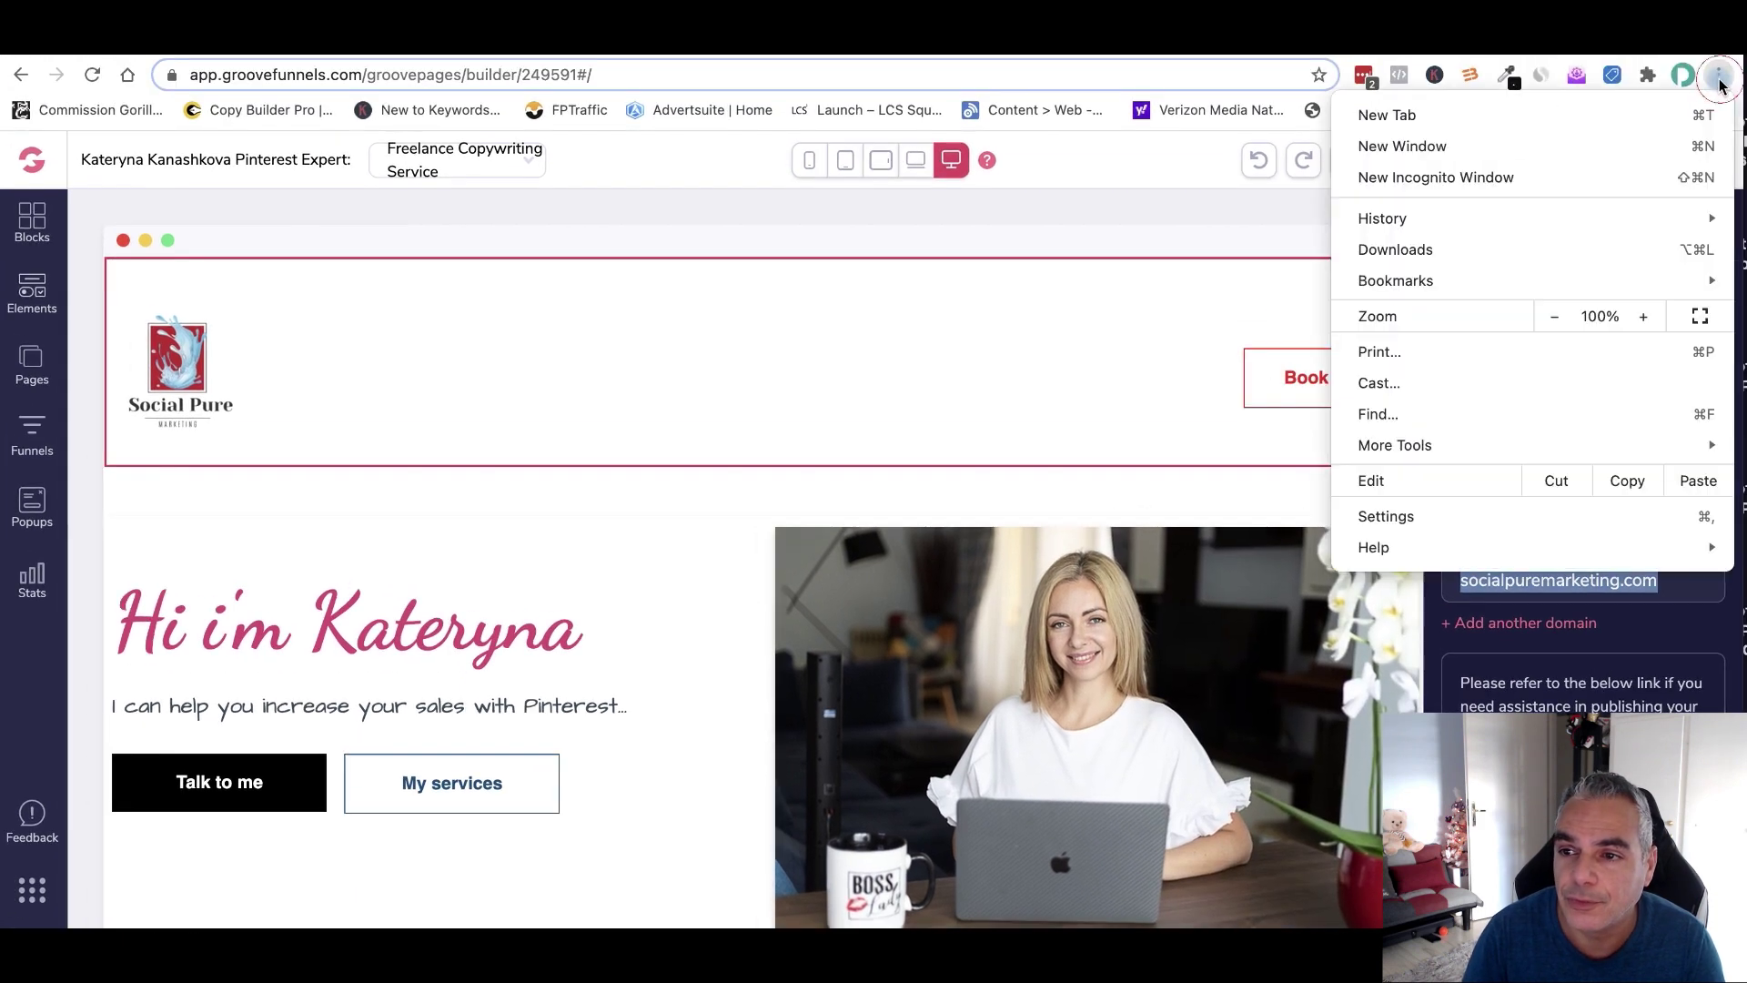
pyautogui.click(1467, 174)
pyautogui.hotkey('ctrl', 'v')
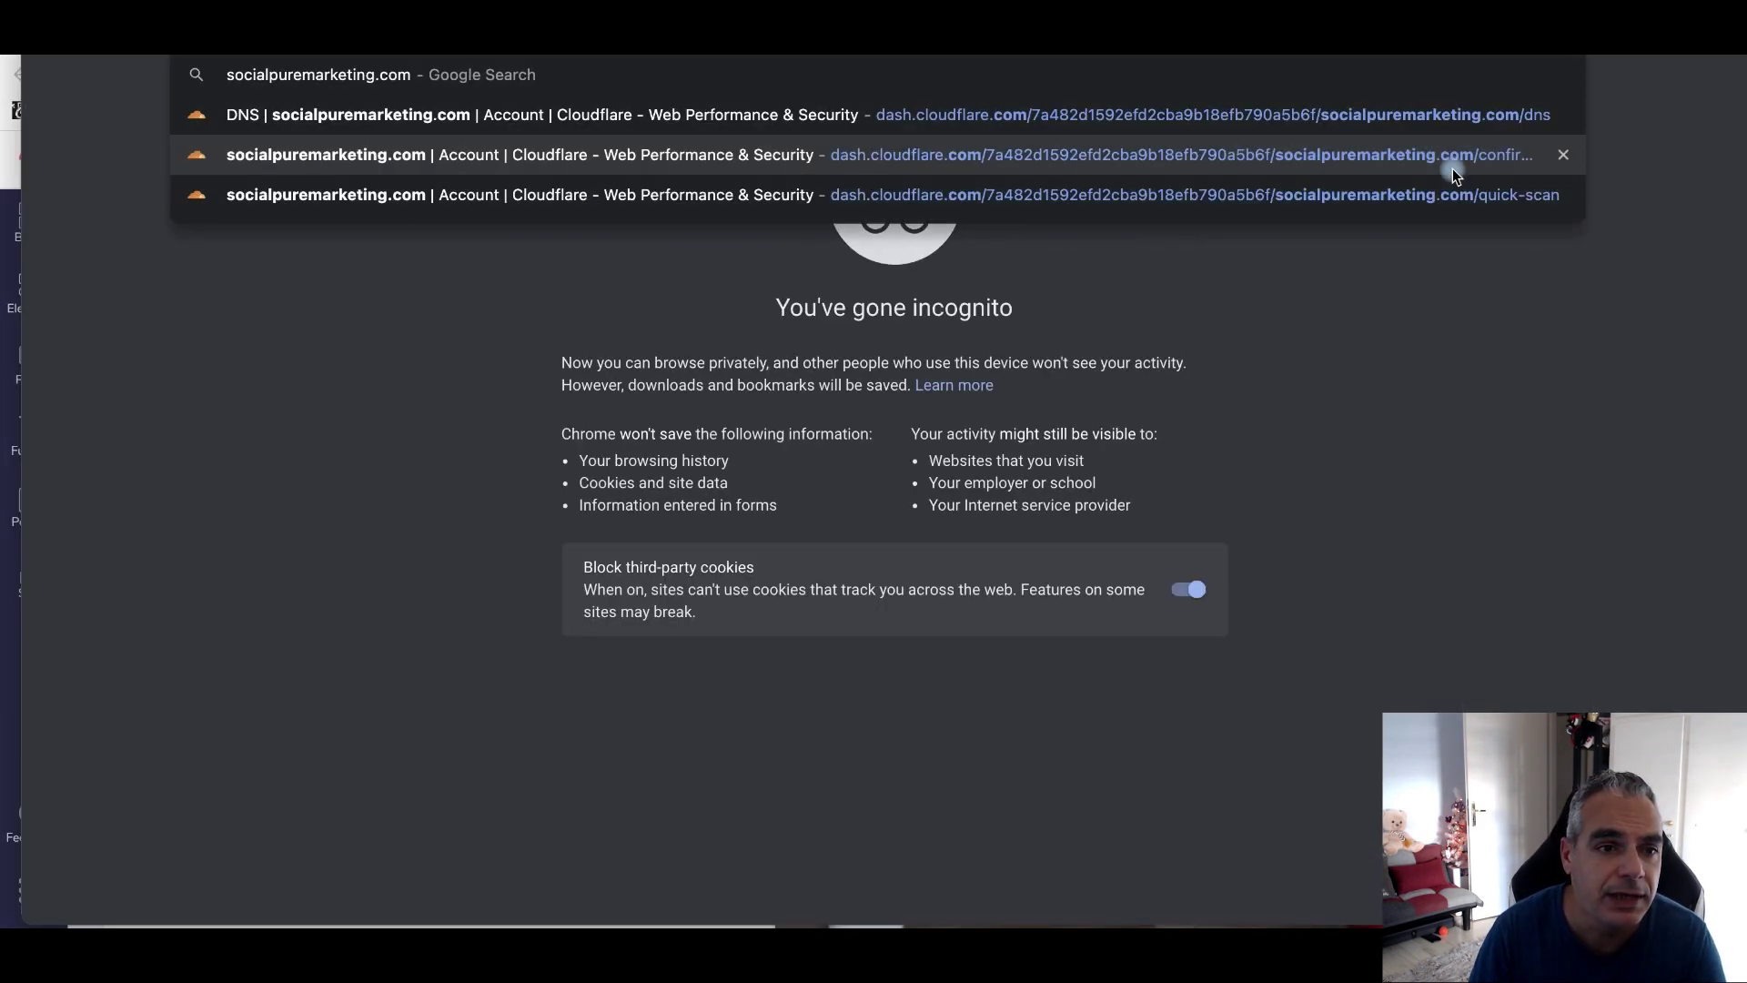
pyautogui.press('Return')
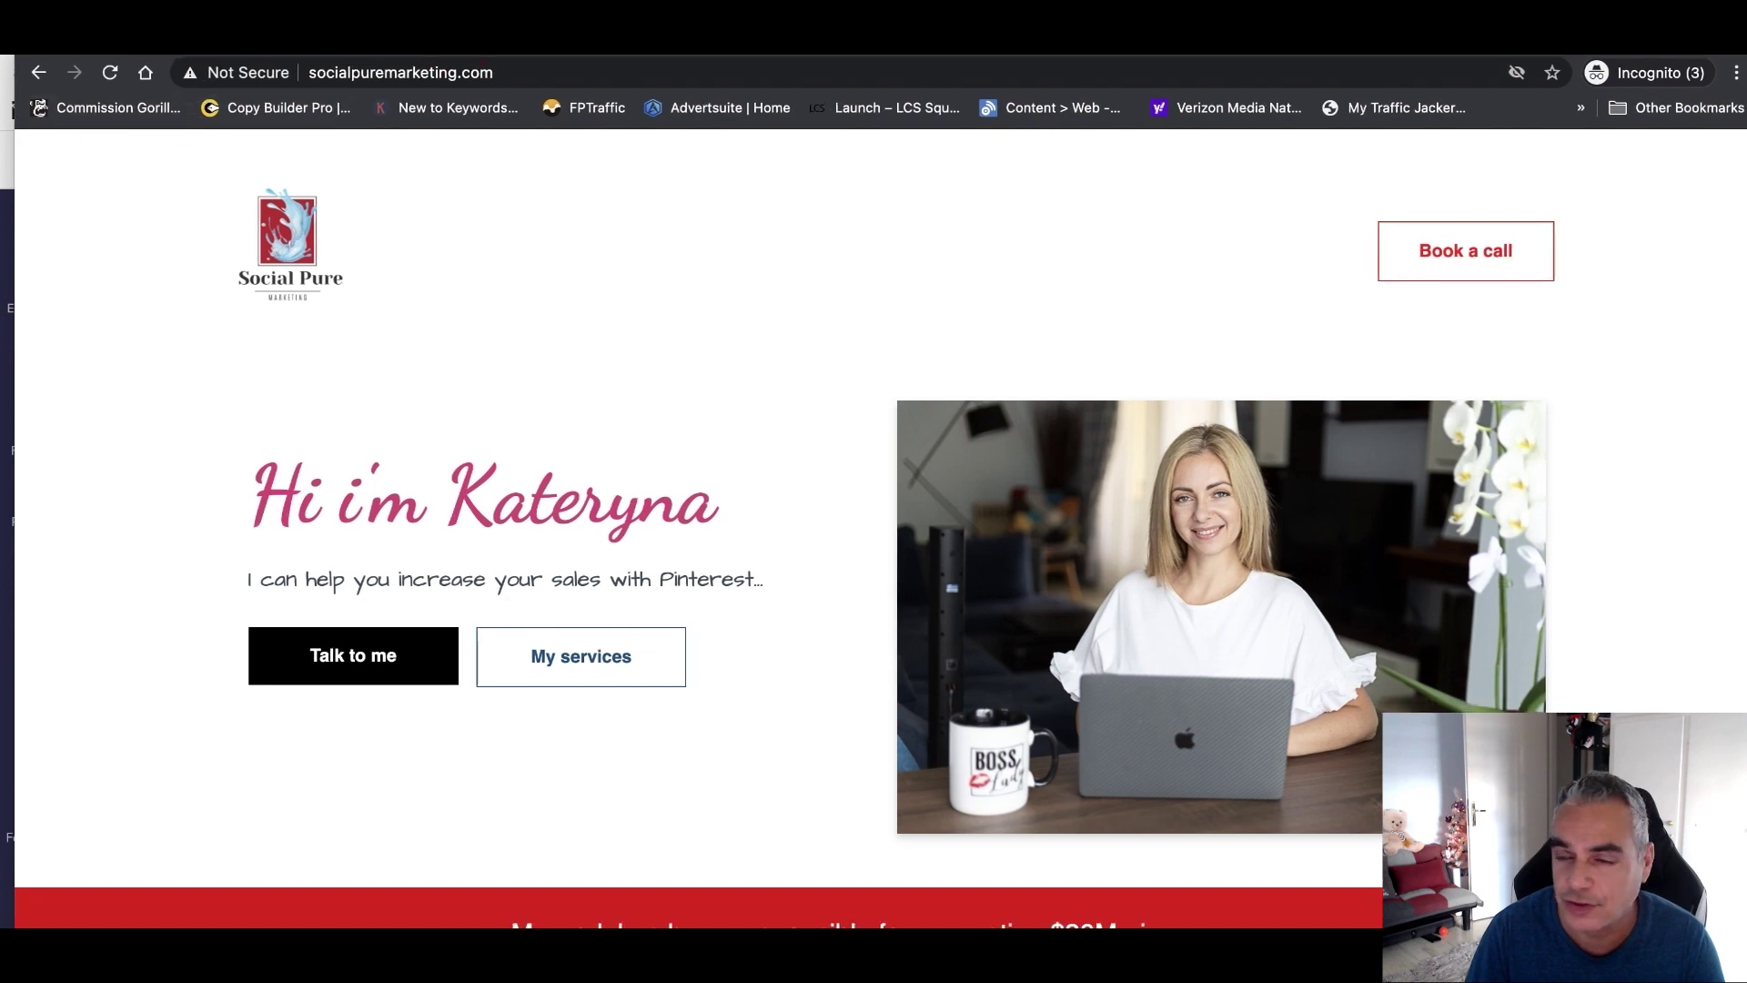
pyautogui.press('super+m')
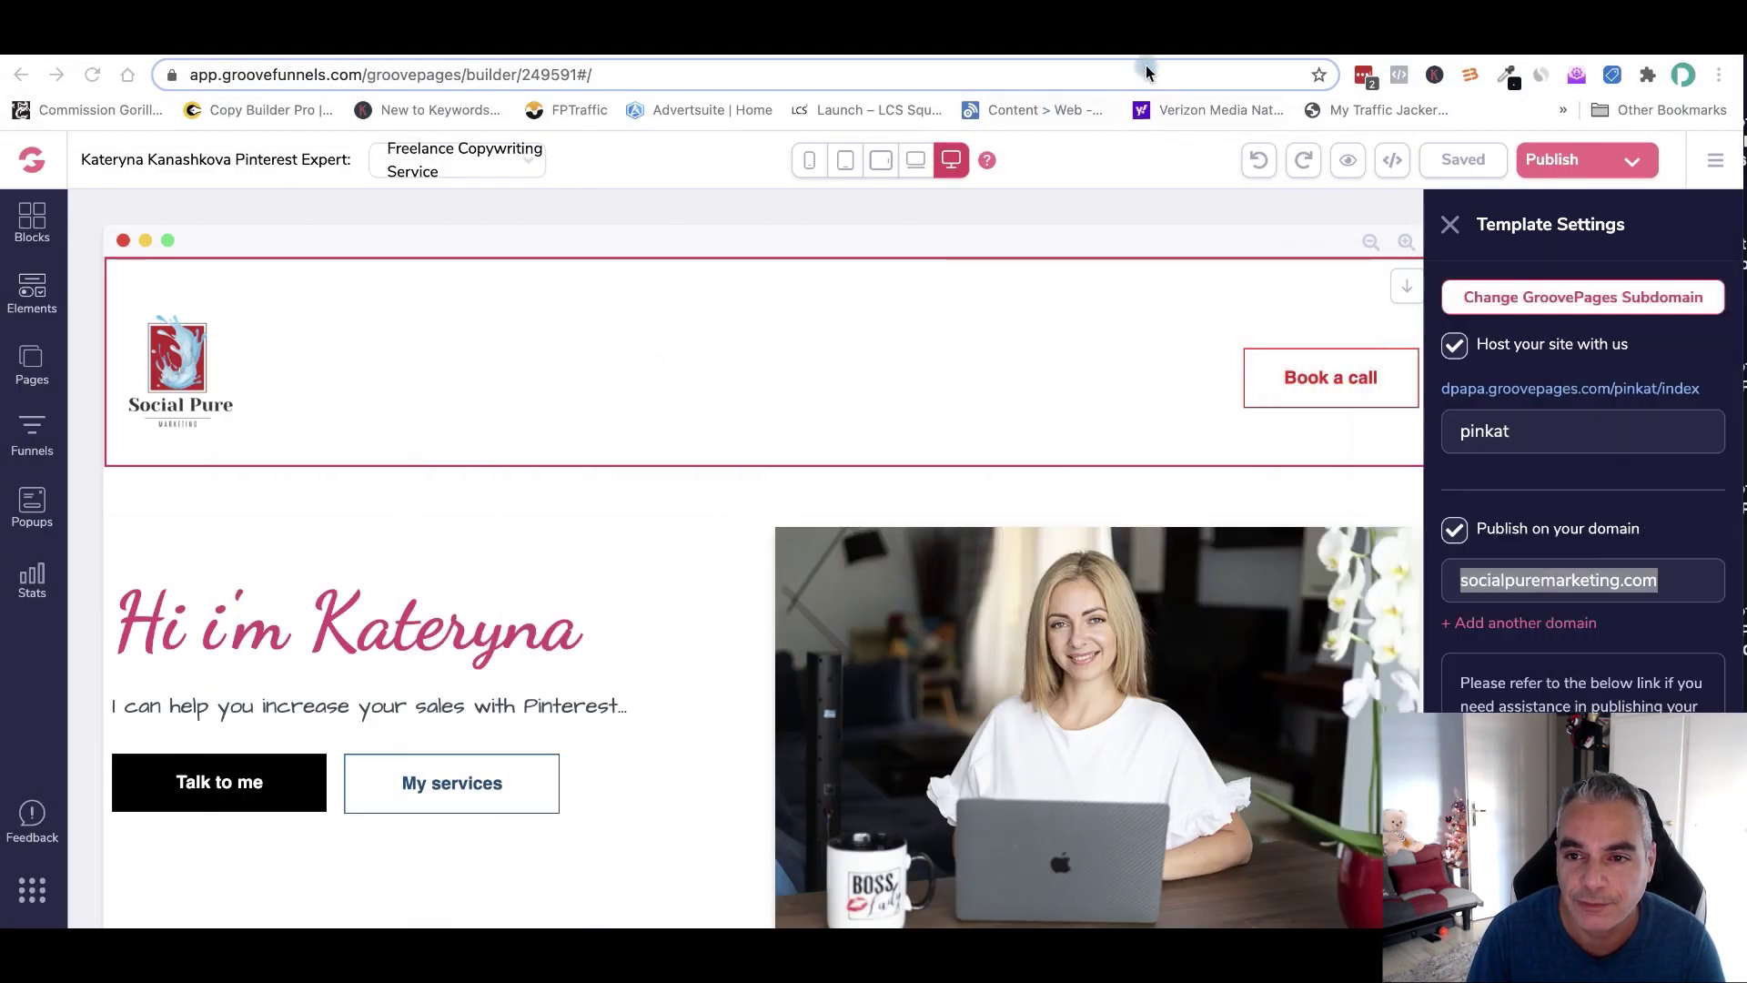
# - Set socialpuremarketing.com's SSL/TLS encryption mode to Full (strict) in Cloudflare
pyautogui.press('super+grave')
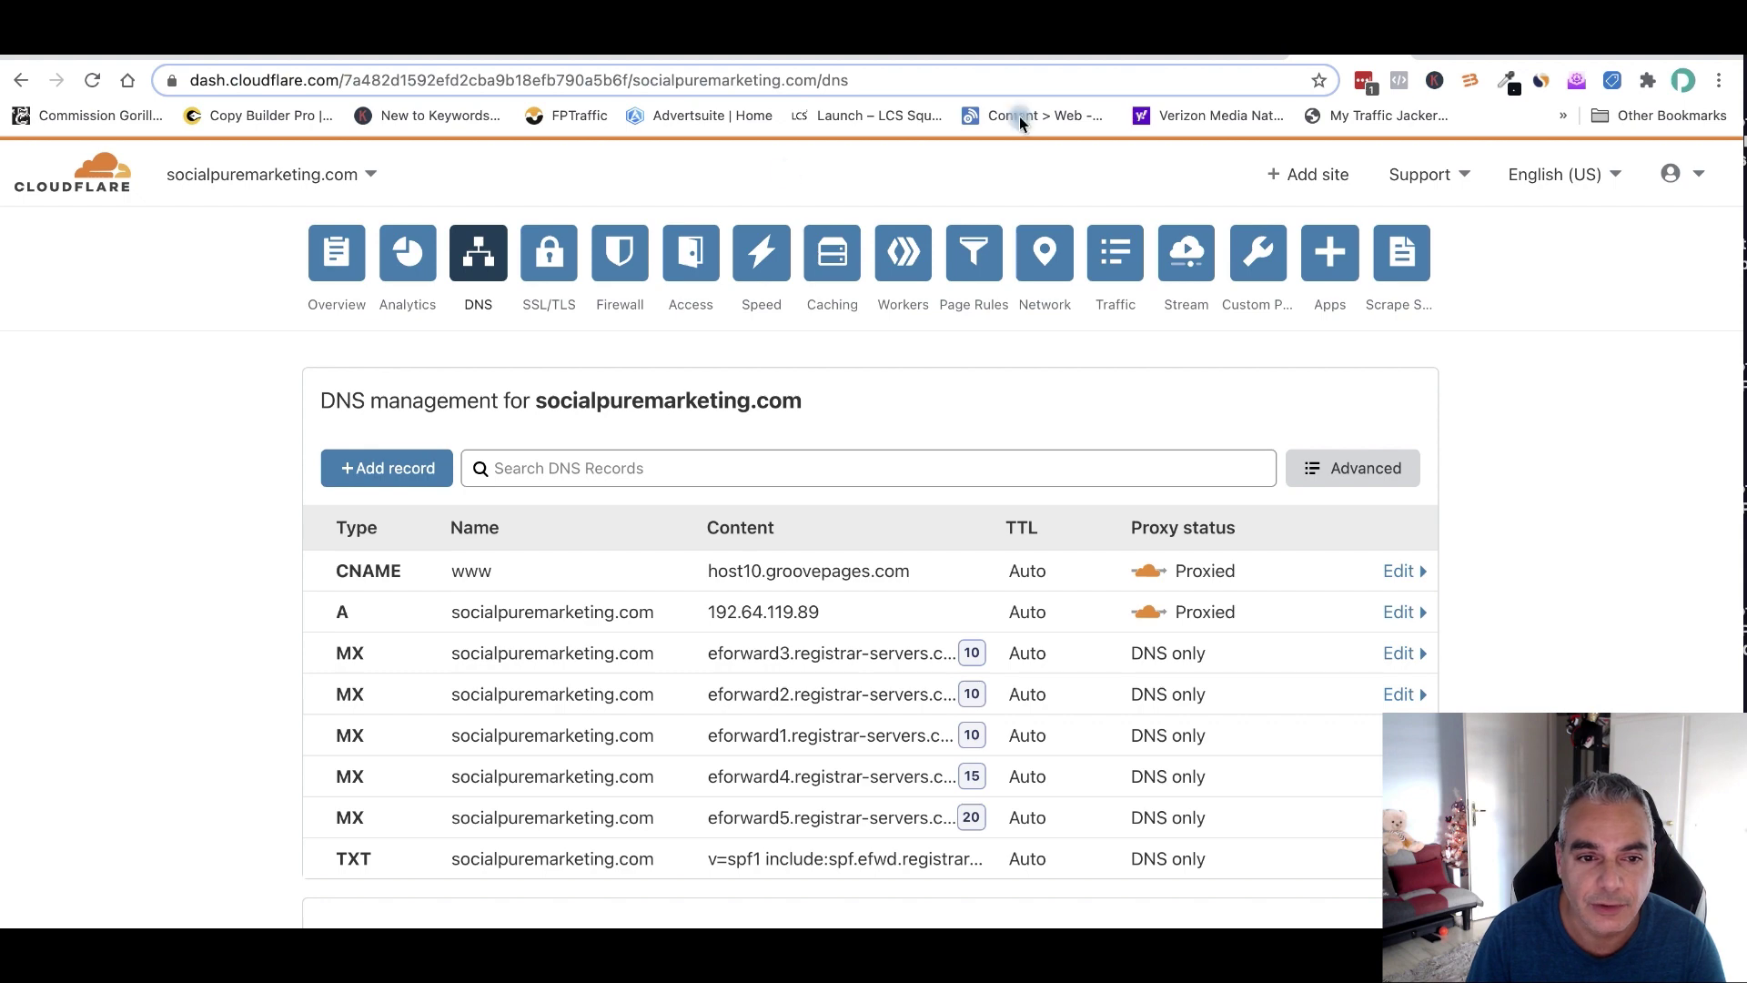
pyautogui.click(565, 271)
pyautogui.scroll(-2, 761, 566)
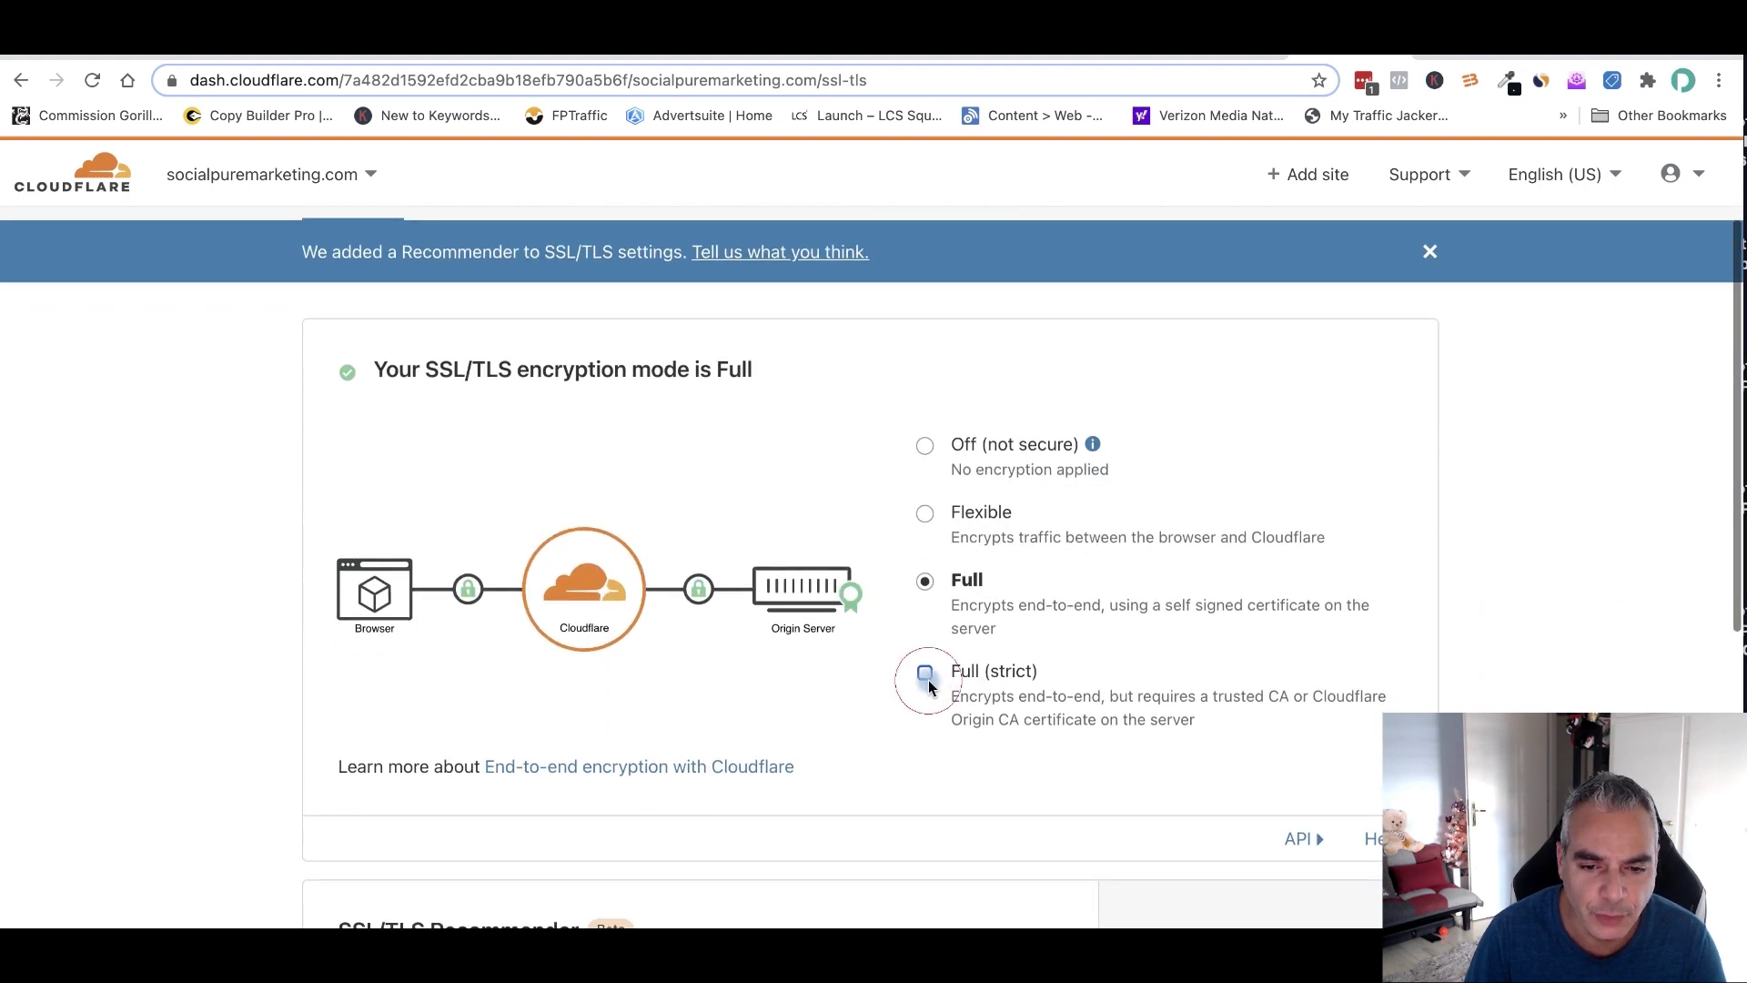
pyautogui.click(928, 677)
pyautogui.scroll(-6, 1014, 664)
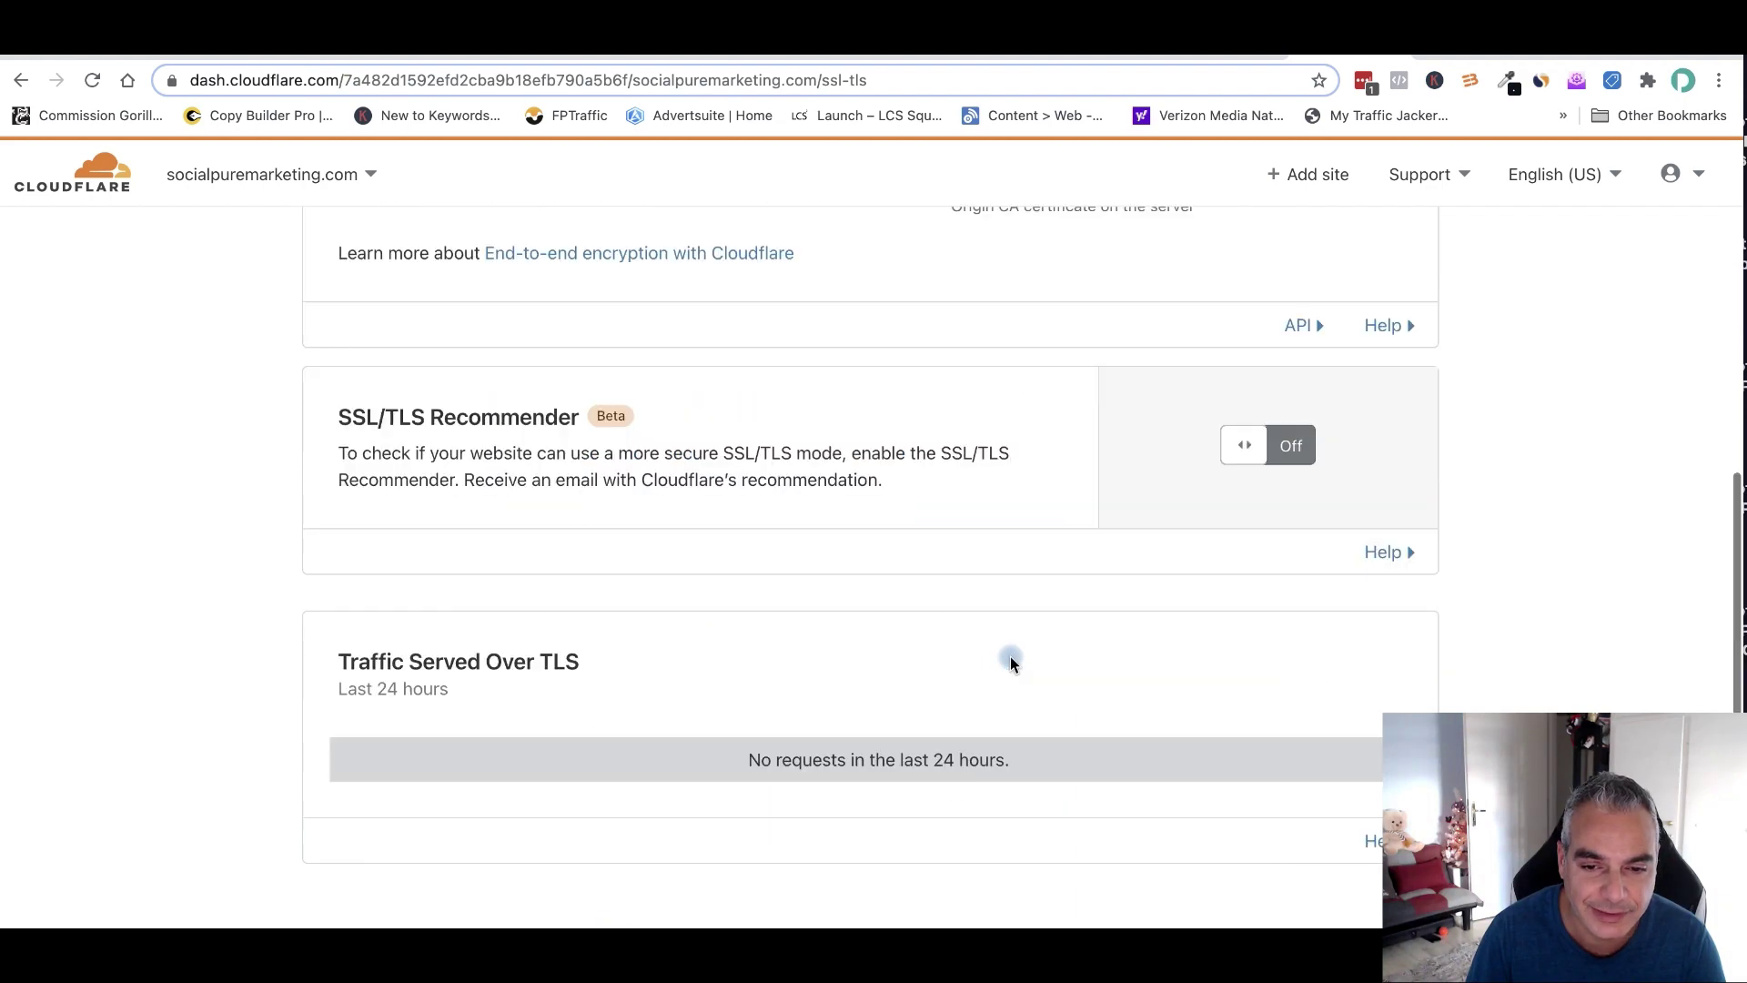
pyautogui.scroll(5, 1182, 455)
pyautogui.scroll(-8, 958, 505)
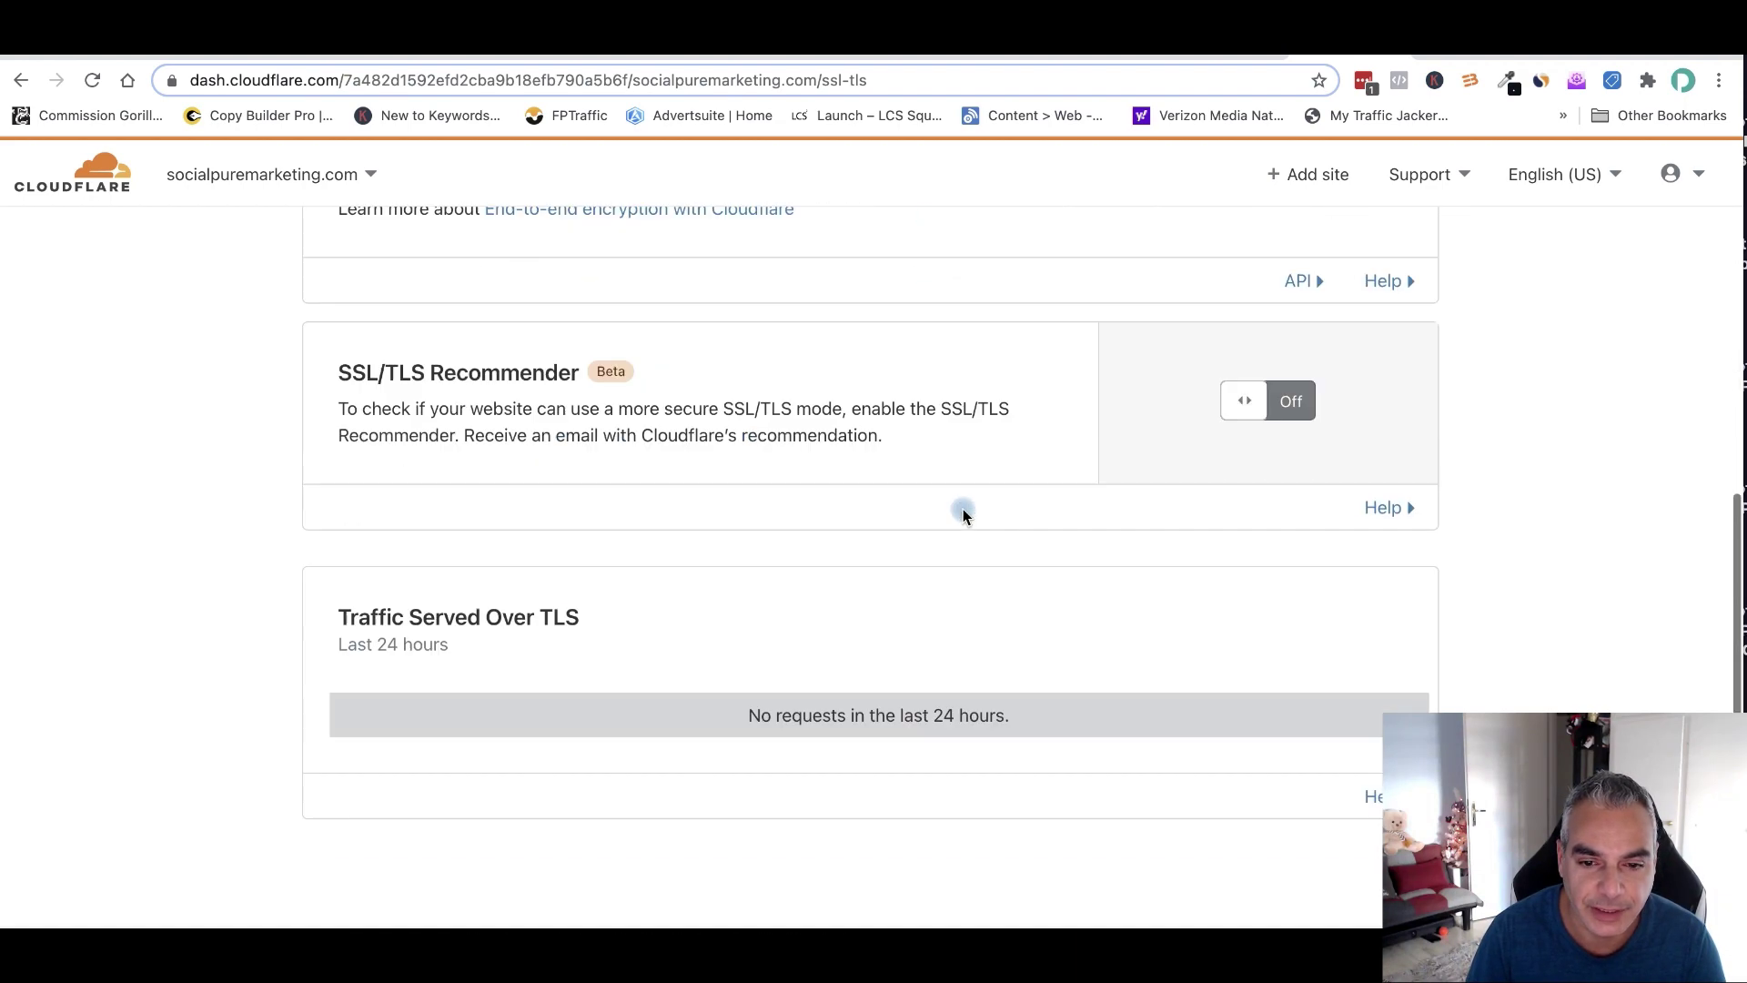
pyautogui.scroll(15, 963, 512)
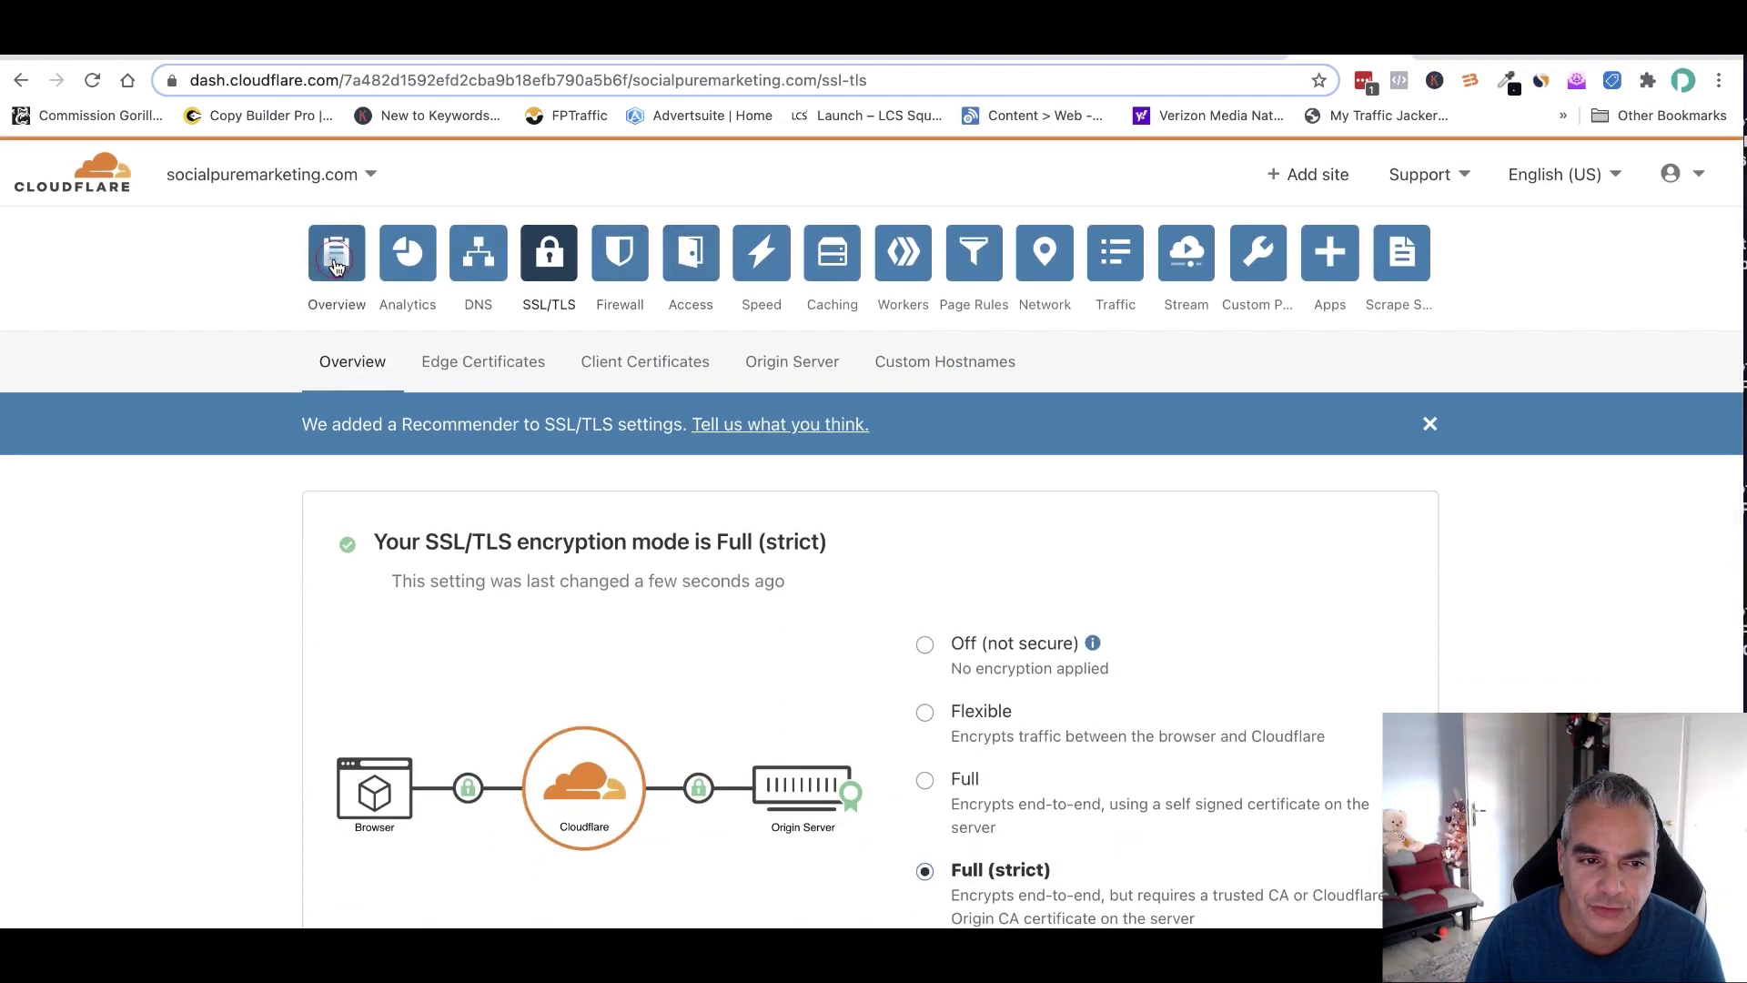
# - Return to the site's Overview page, where the domain is not yet active
pyautogui.click(337, 266)
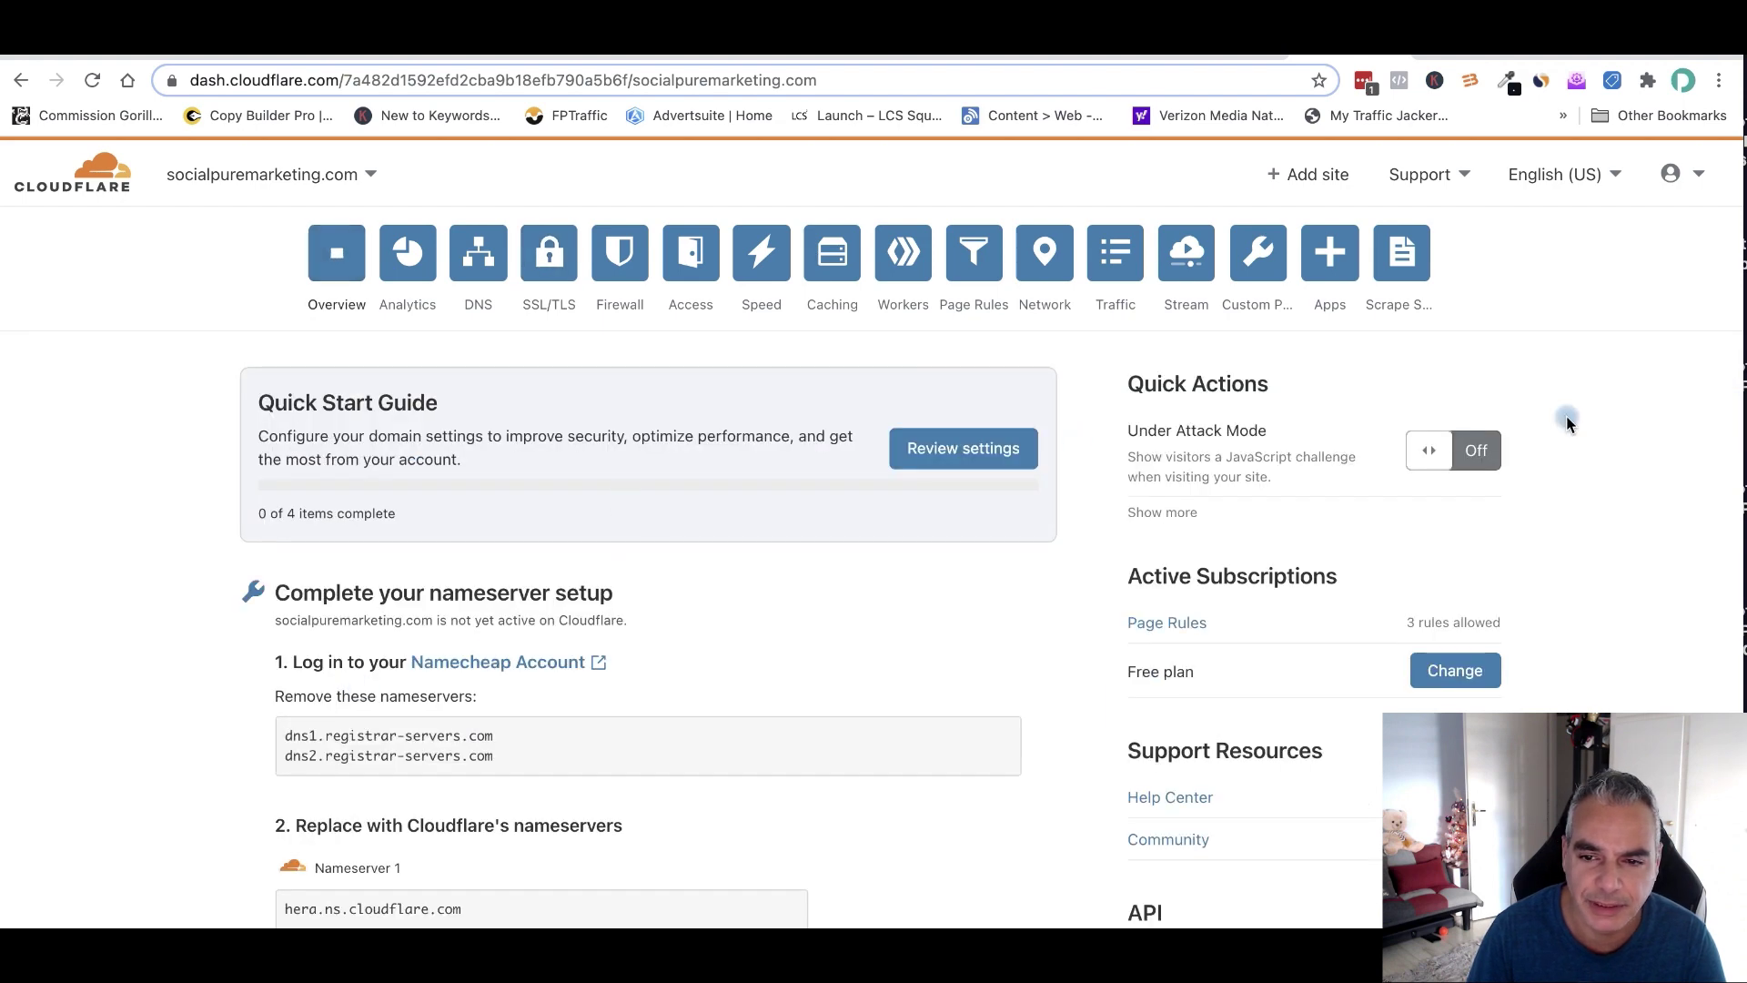
pyautogui.scroll(-11, 1092, 573)
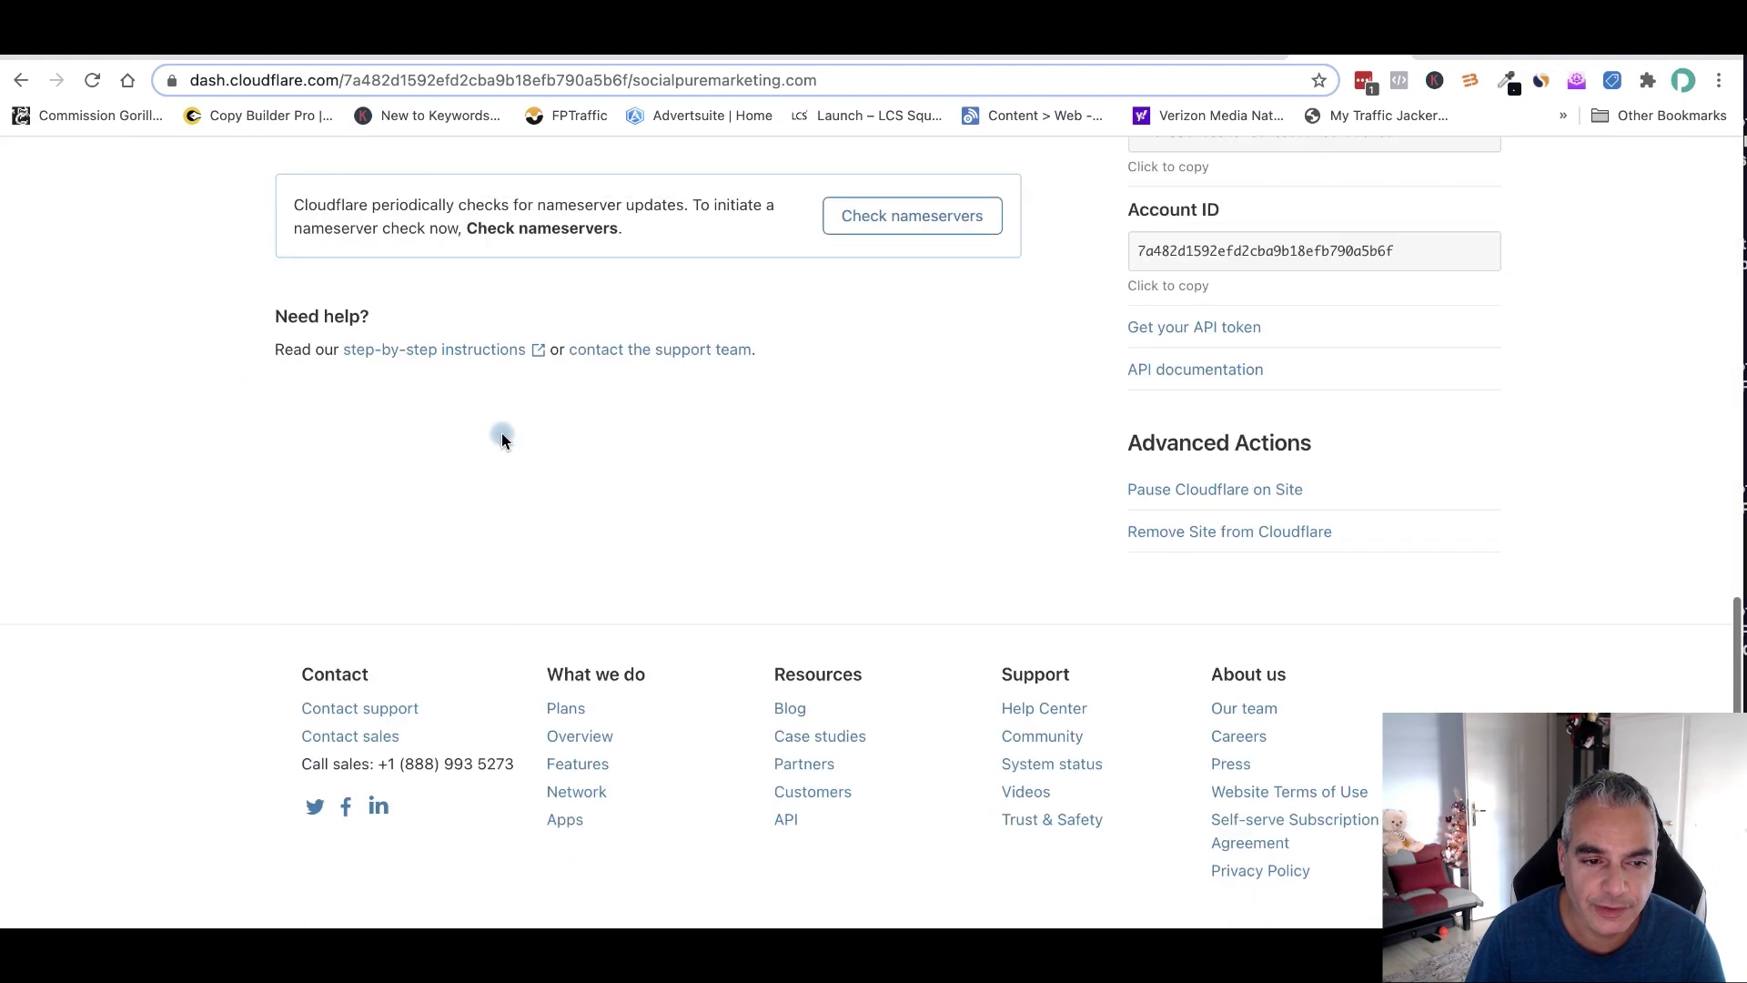
pyautogui.scroll(5, 501, 435)
# - Review the nameservers on the socialpuremarketing.com overview, then select the live site's address
pyautogui.scroll(6, 502, 438)
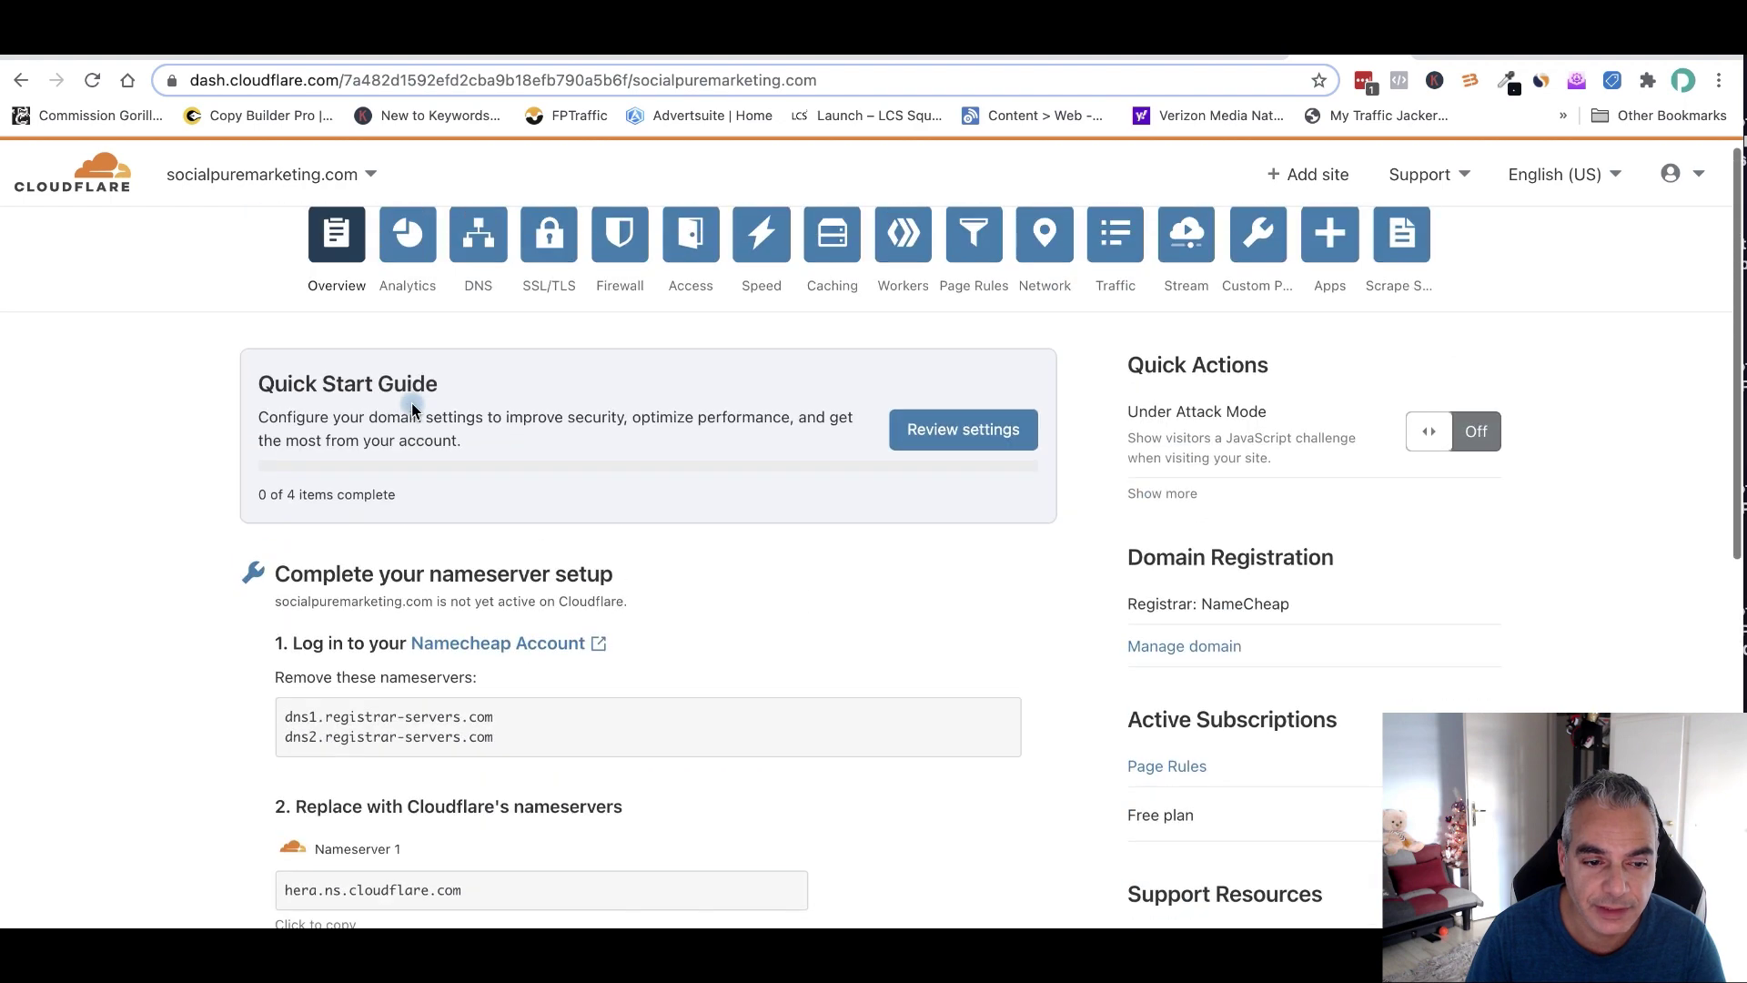
pyautogui.scroll(-1, 412, 409)
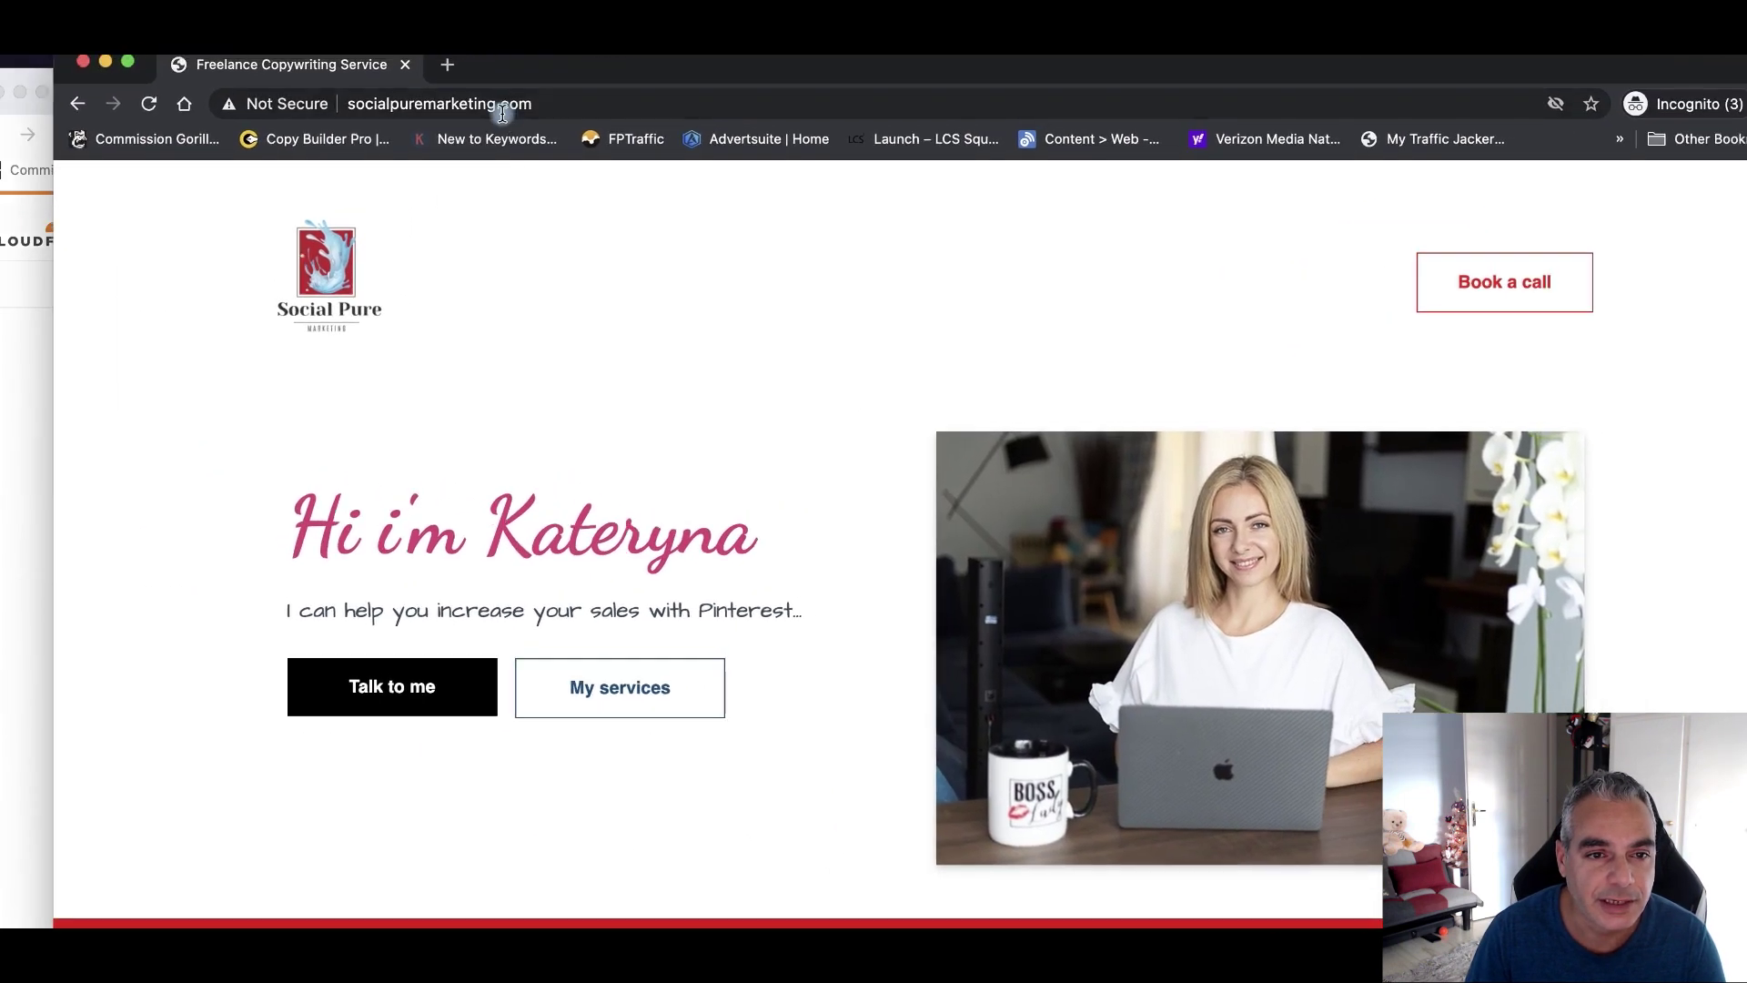
pyautogui.click(502, 113)
# - Reload socialpuremarketing.com and scroll through its Social Pure landing page
pyautogui.press('Return')
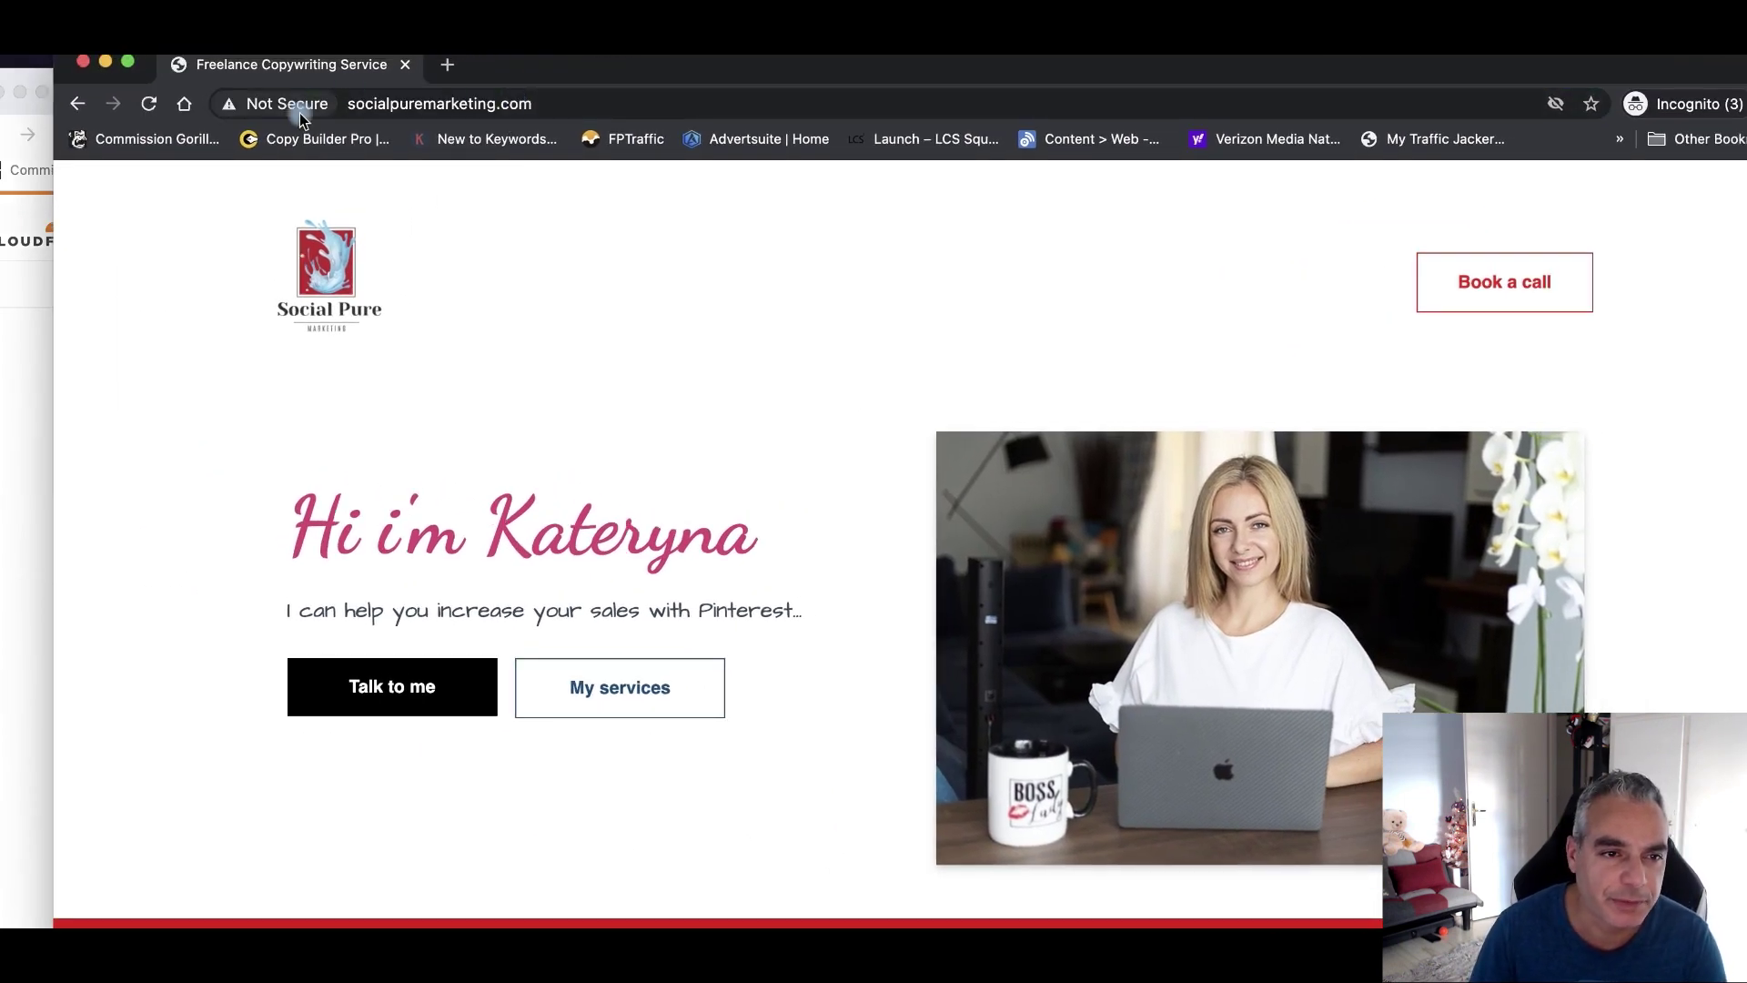
pyautogui.scroll(-5, 804, 358)
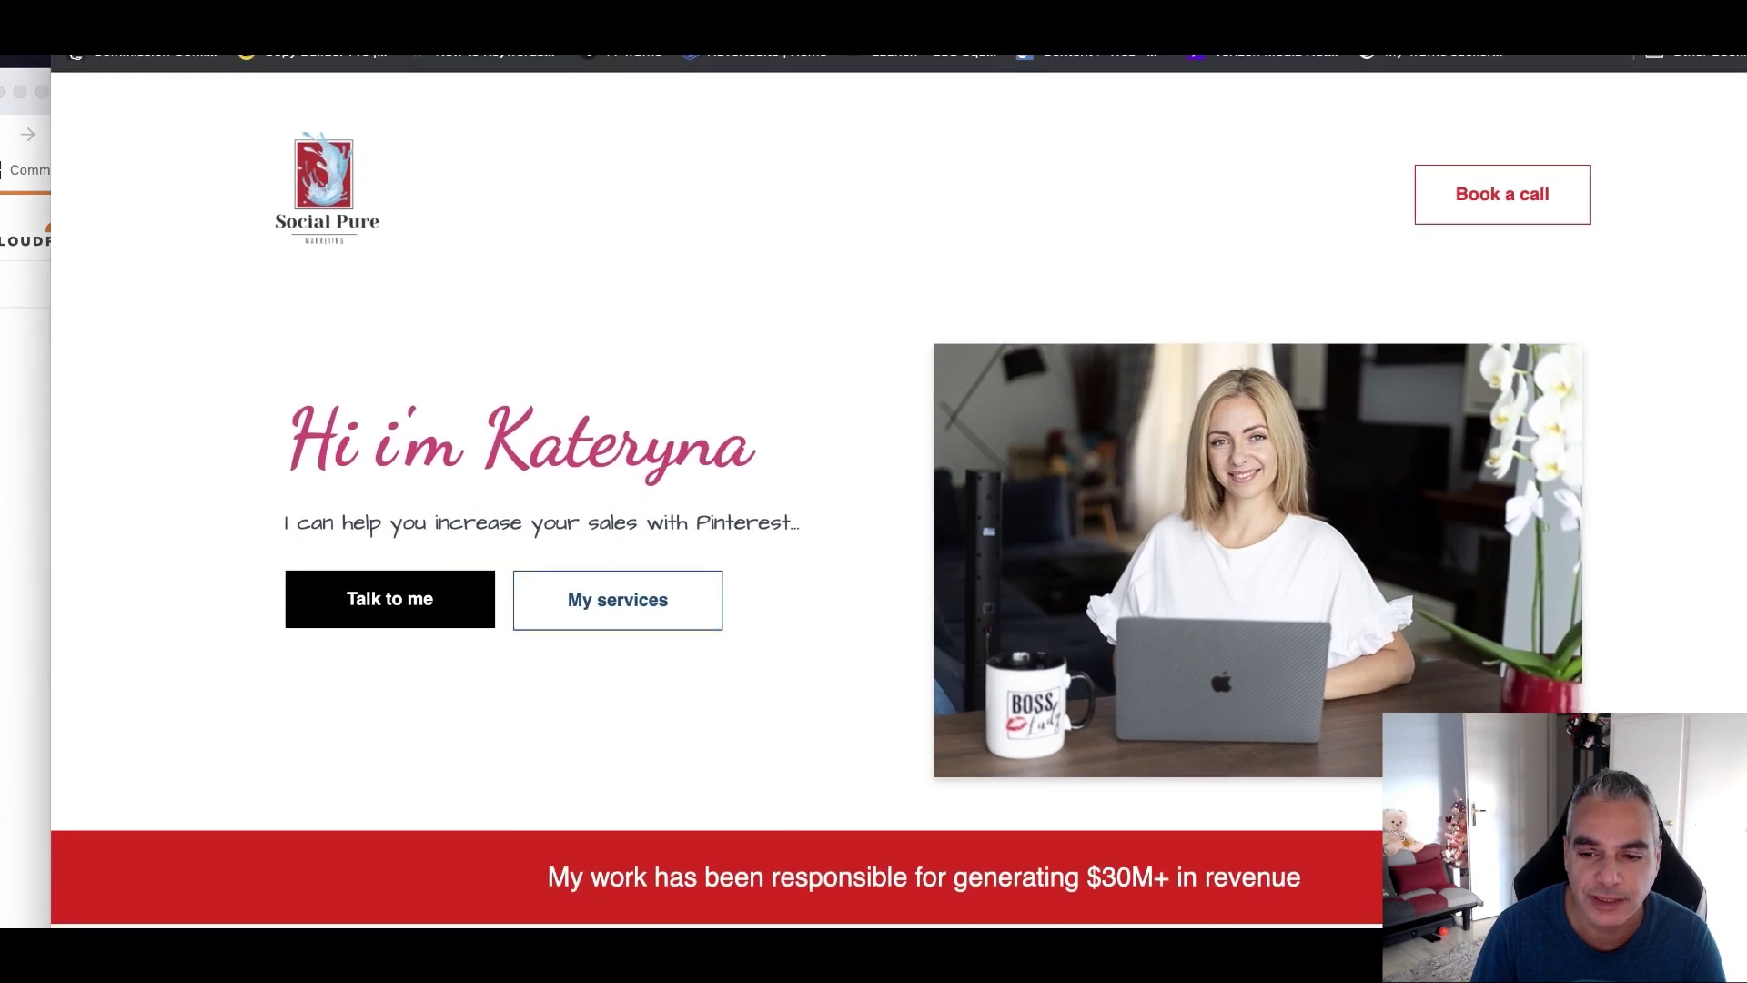
pyautogui.scroll(-20, 805, 356)
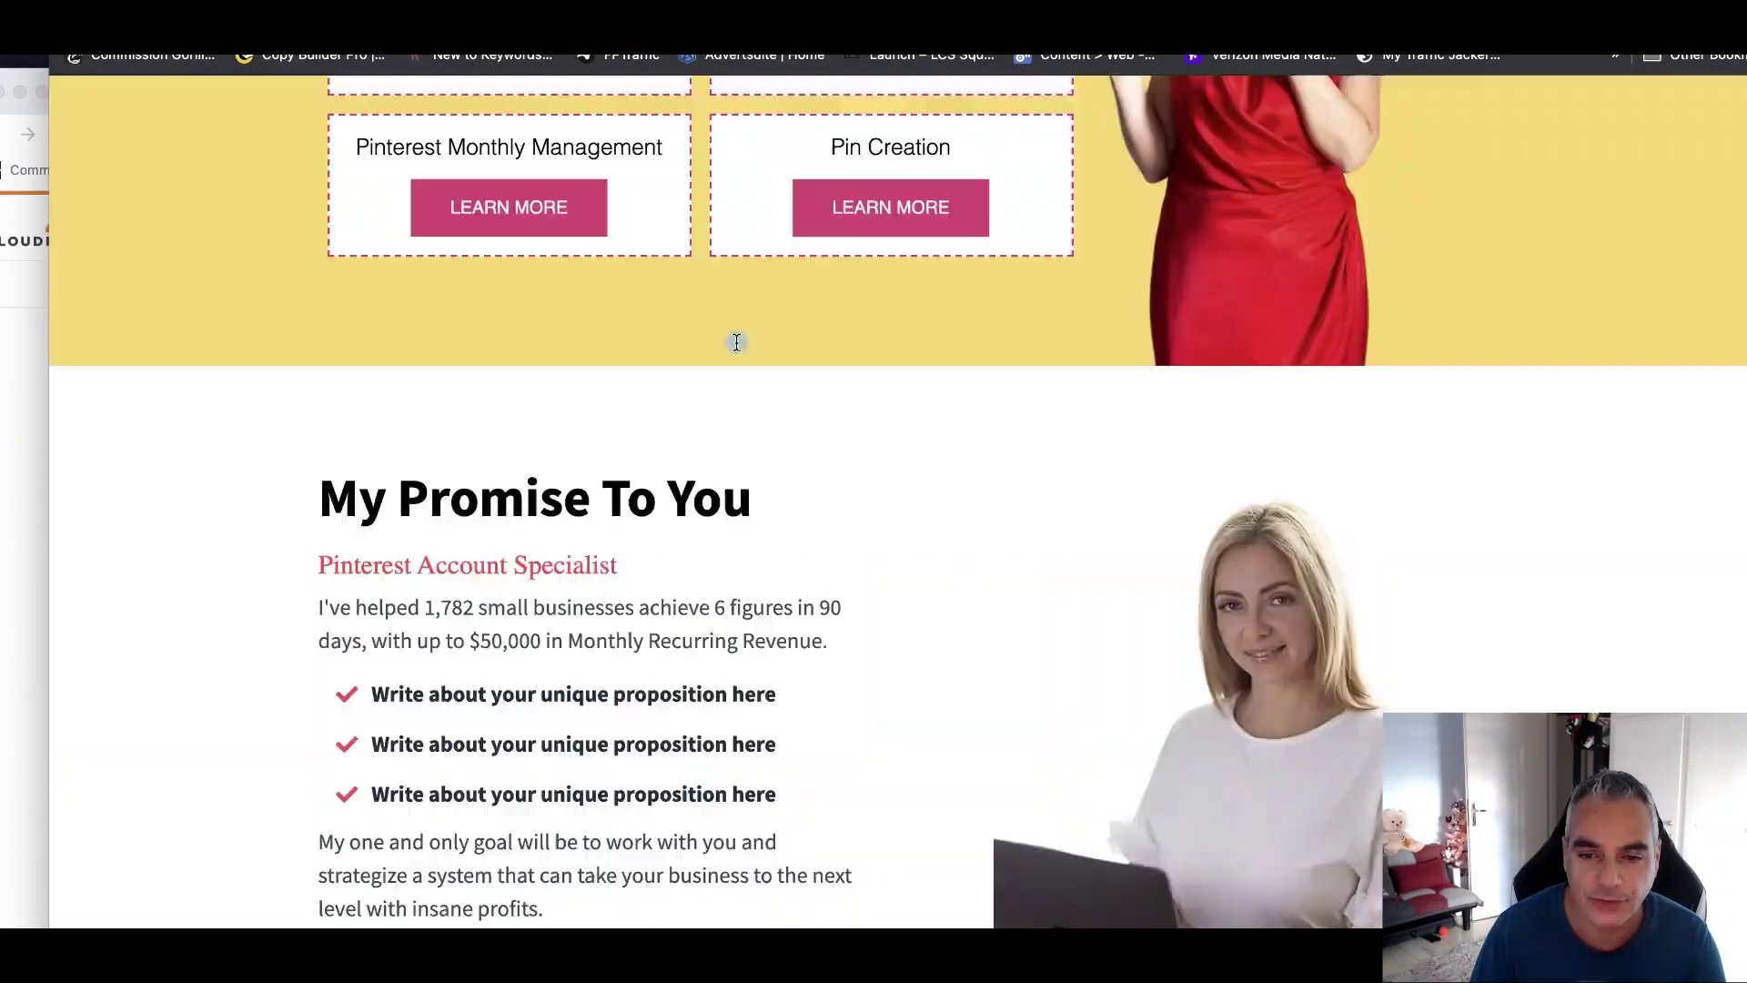
pyautogui.scroll(20, 738, 344)
pyautogui.scroll(-10, 679, 339)
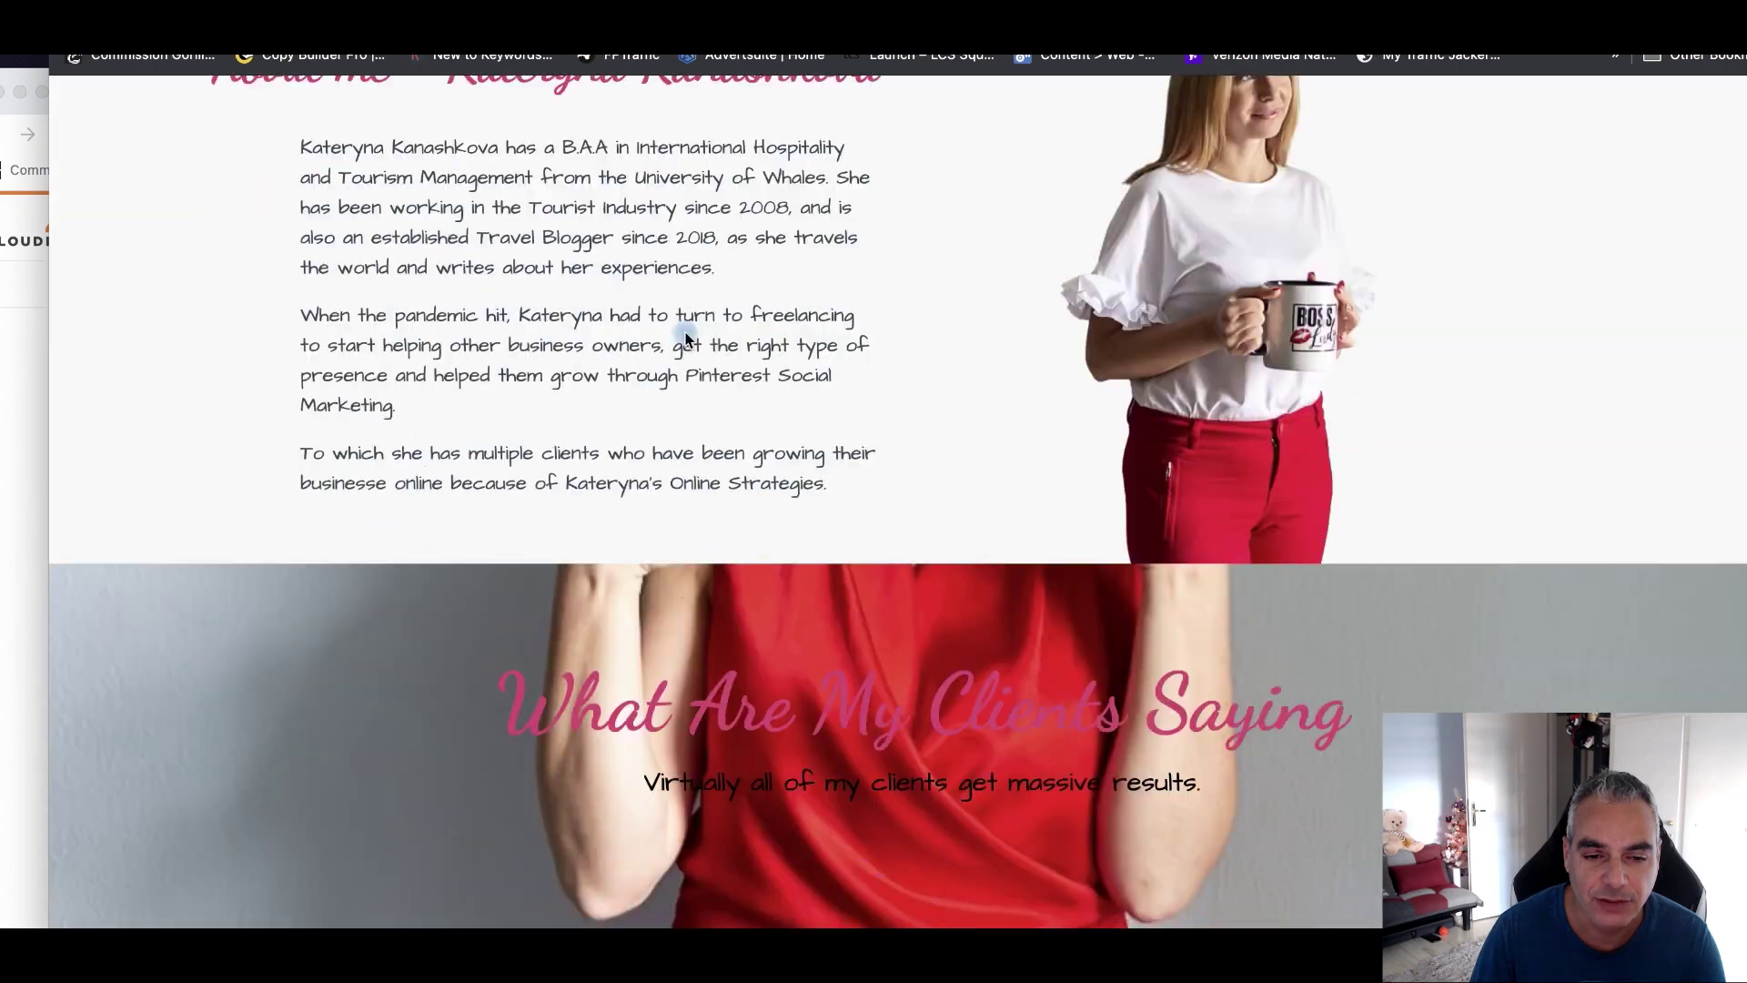
pyautogui.scroll(-15, 685, 339)
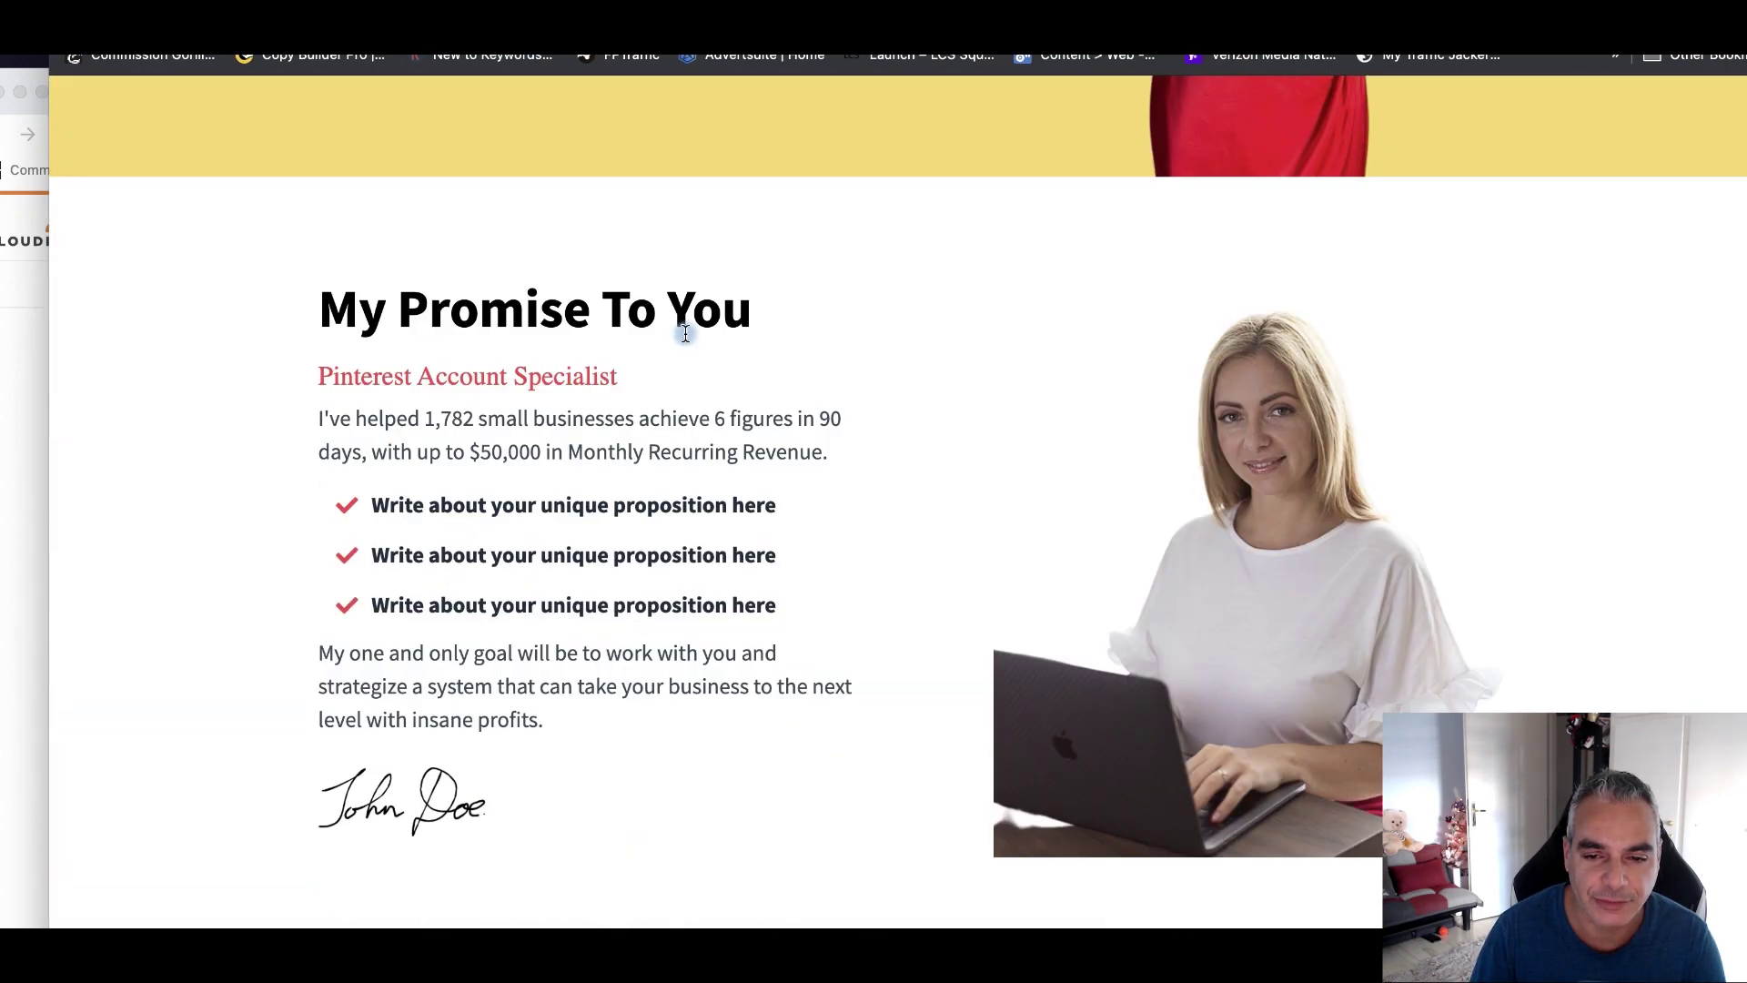
pyautogui.scroll(10, 684, 339)
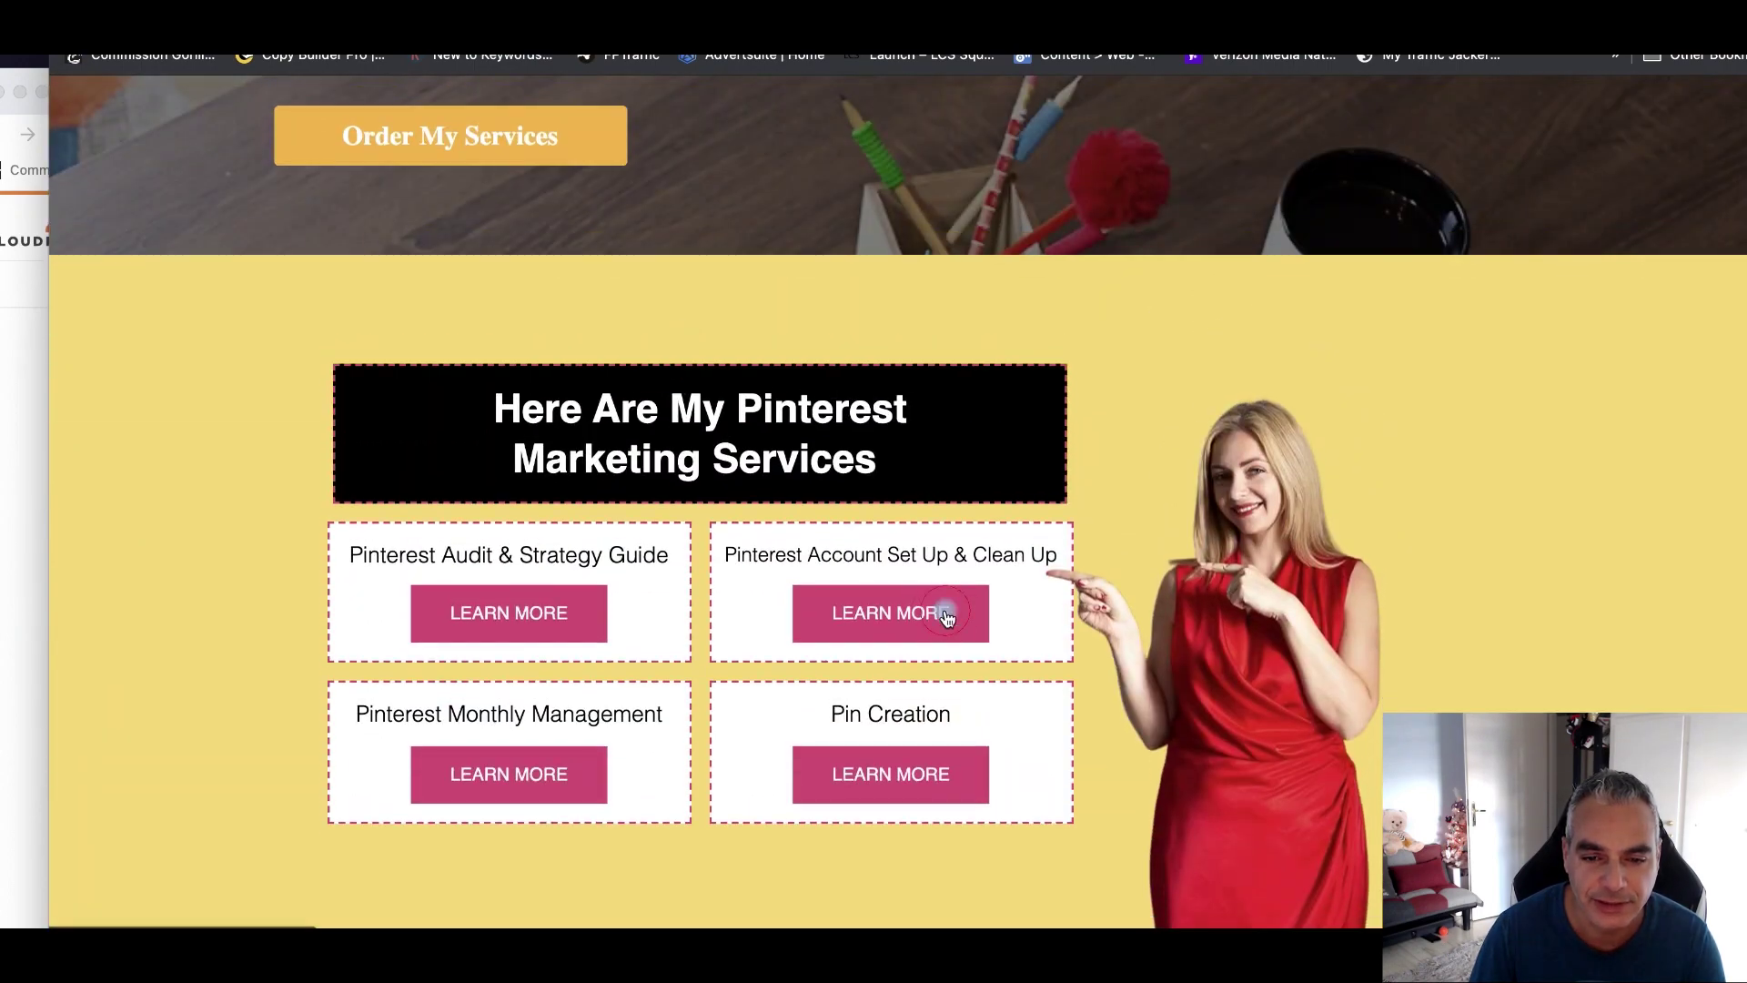
# - Browse the Pinterest Account Set Up & Clean Up service page
pyautogui.click(946, 617)
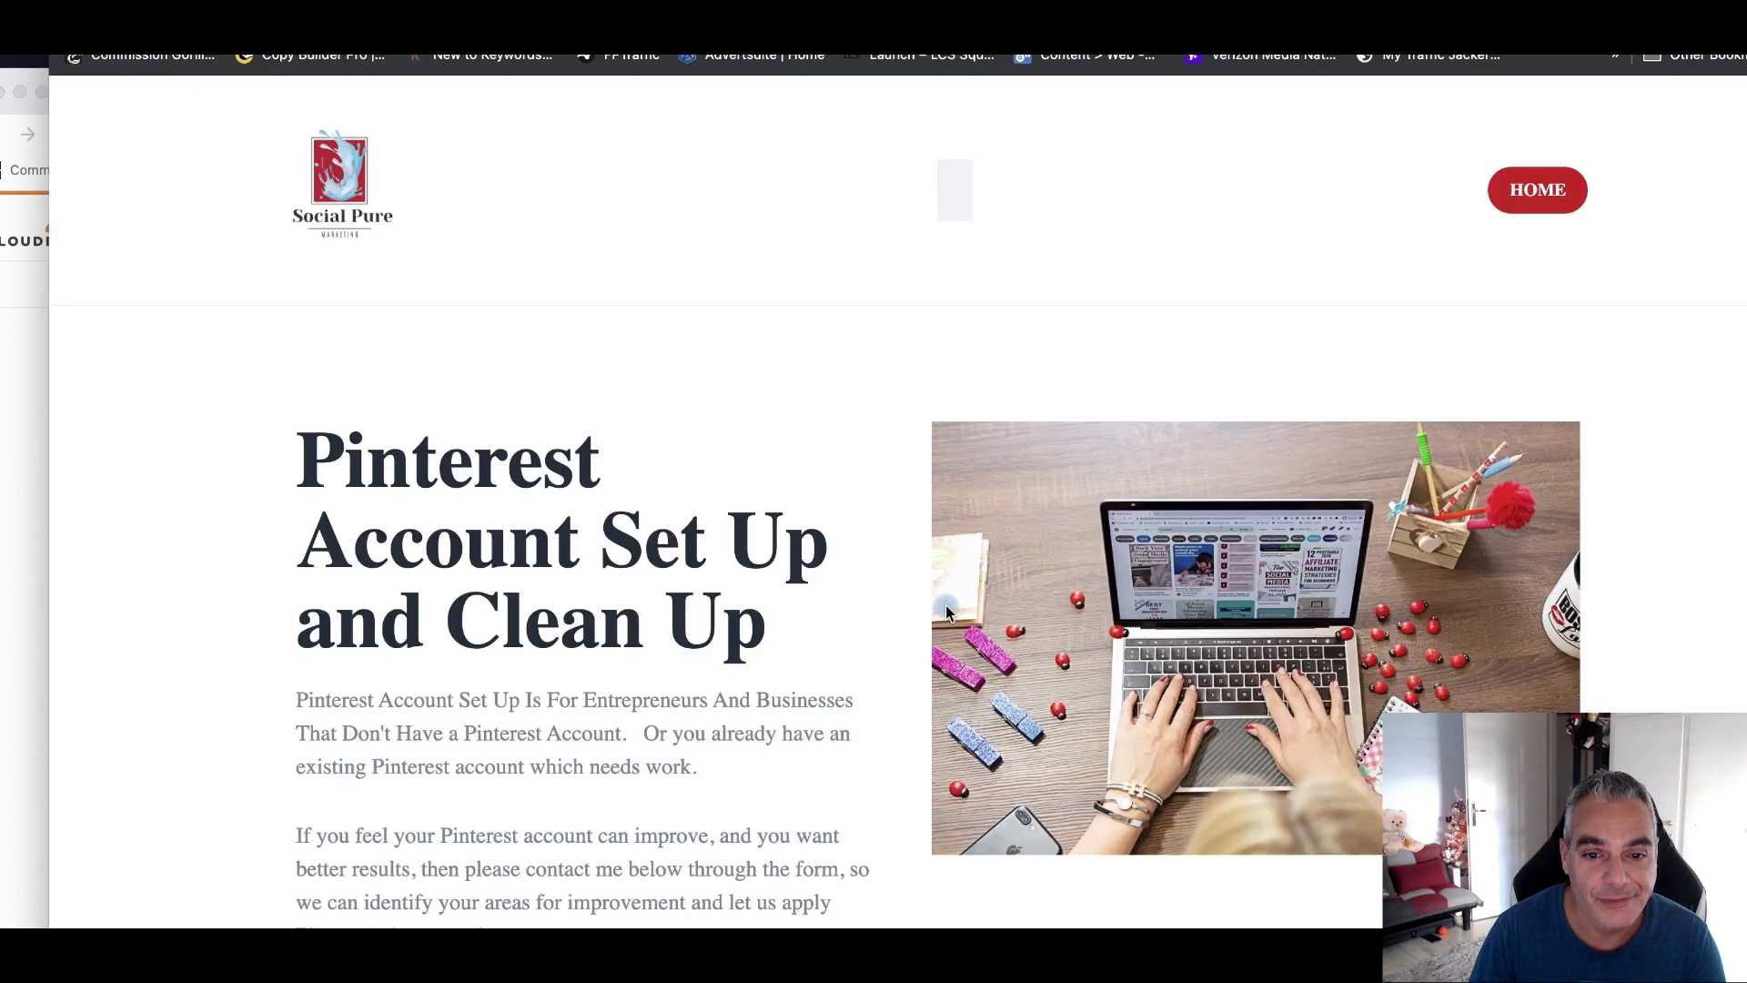
pyautogui.scroll(-20, 619, 400)
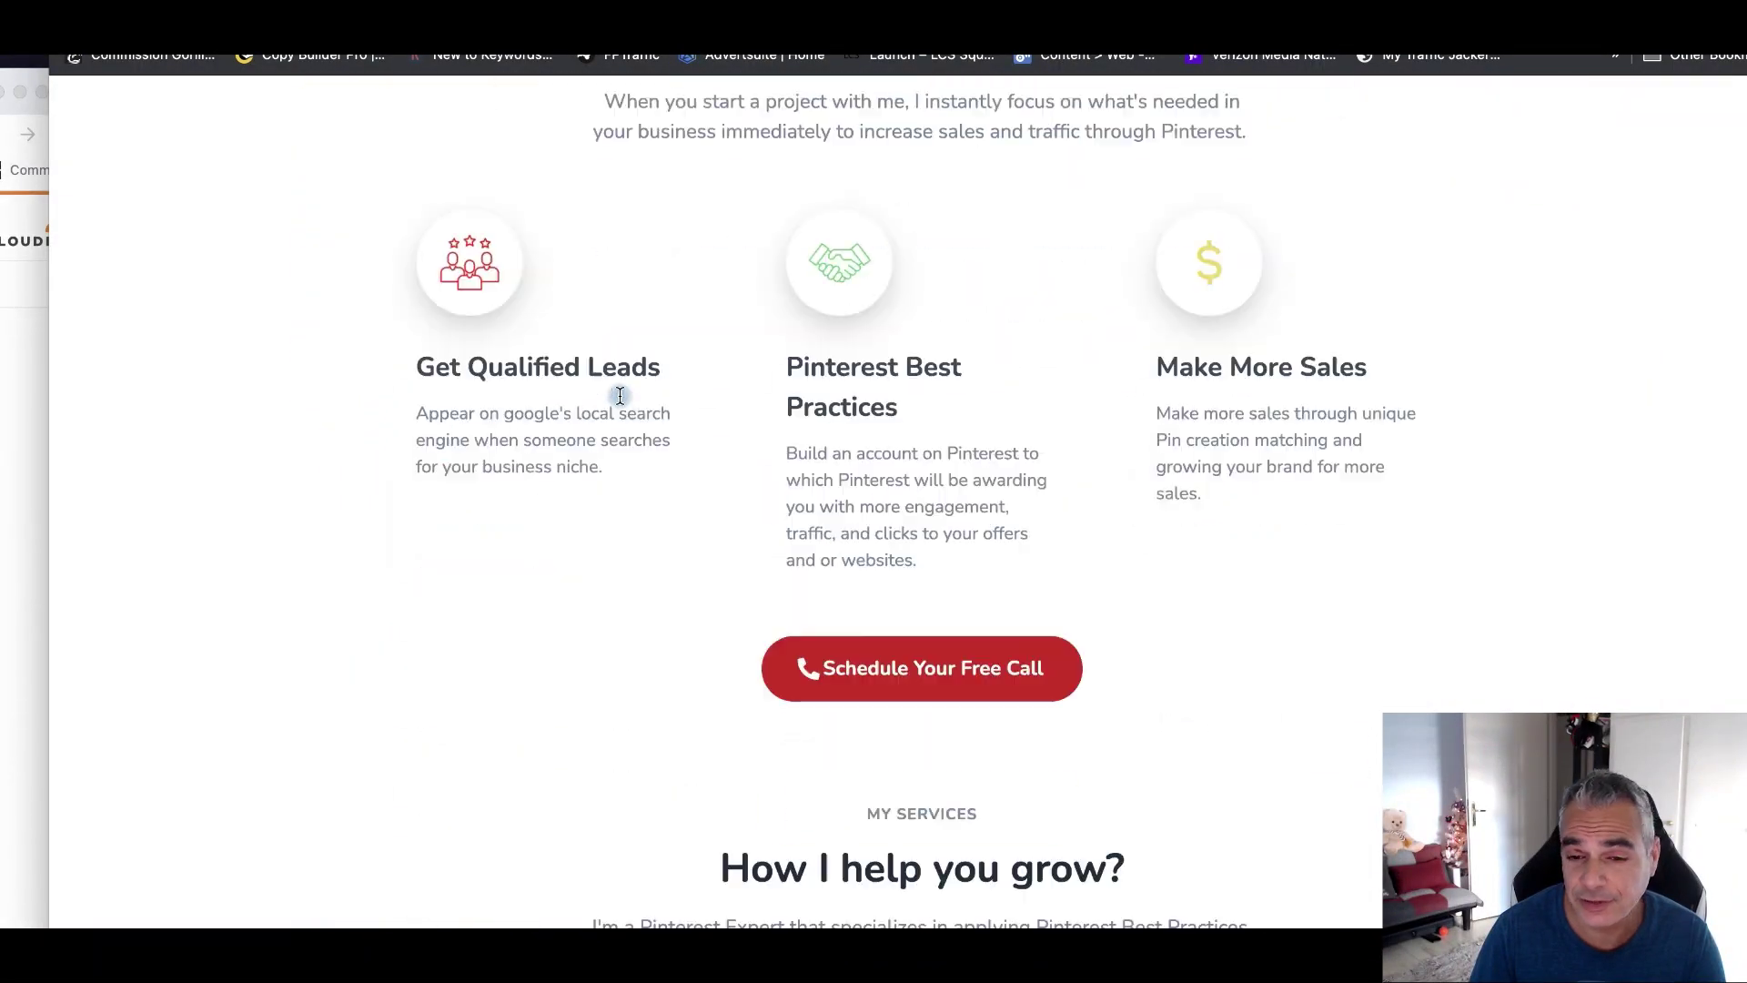
pyautogui.scroll(-20, 618, 404)
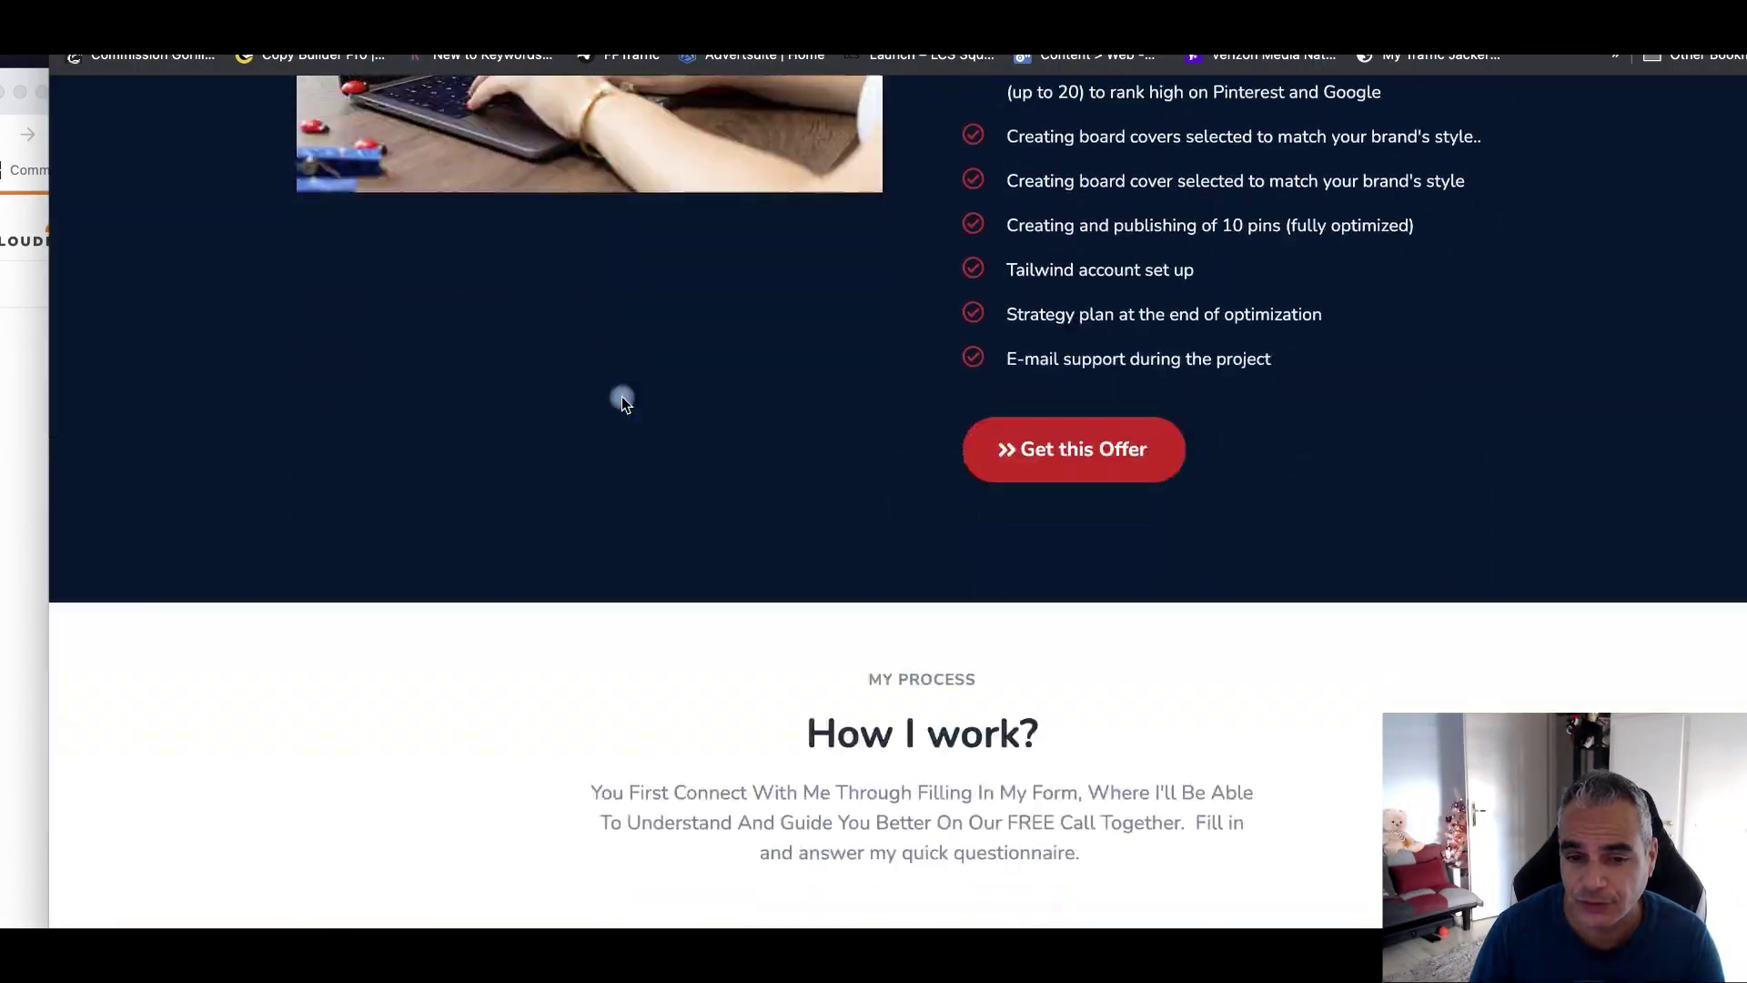
pyautogui.scroll(-20, 623, 397)
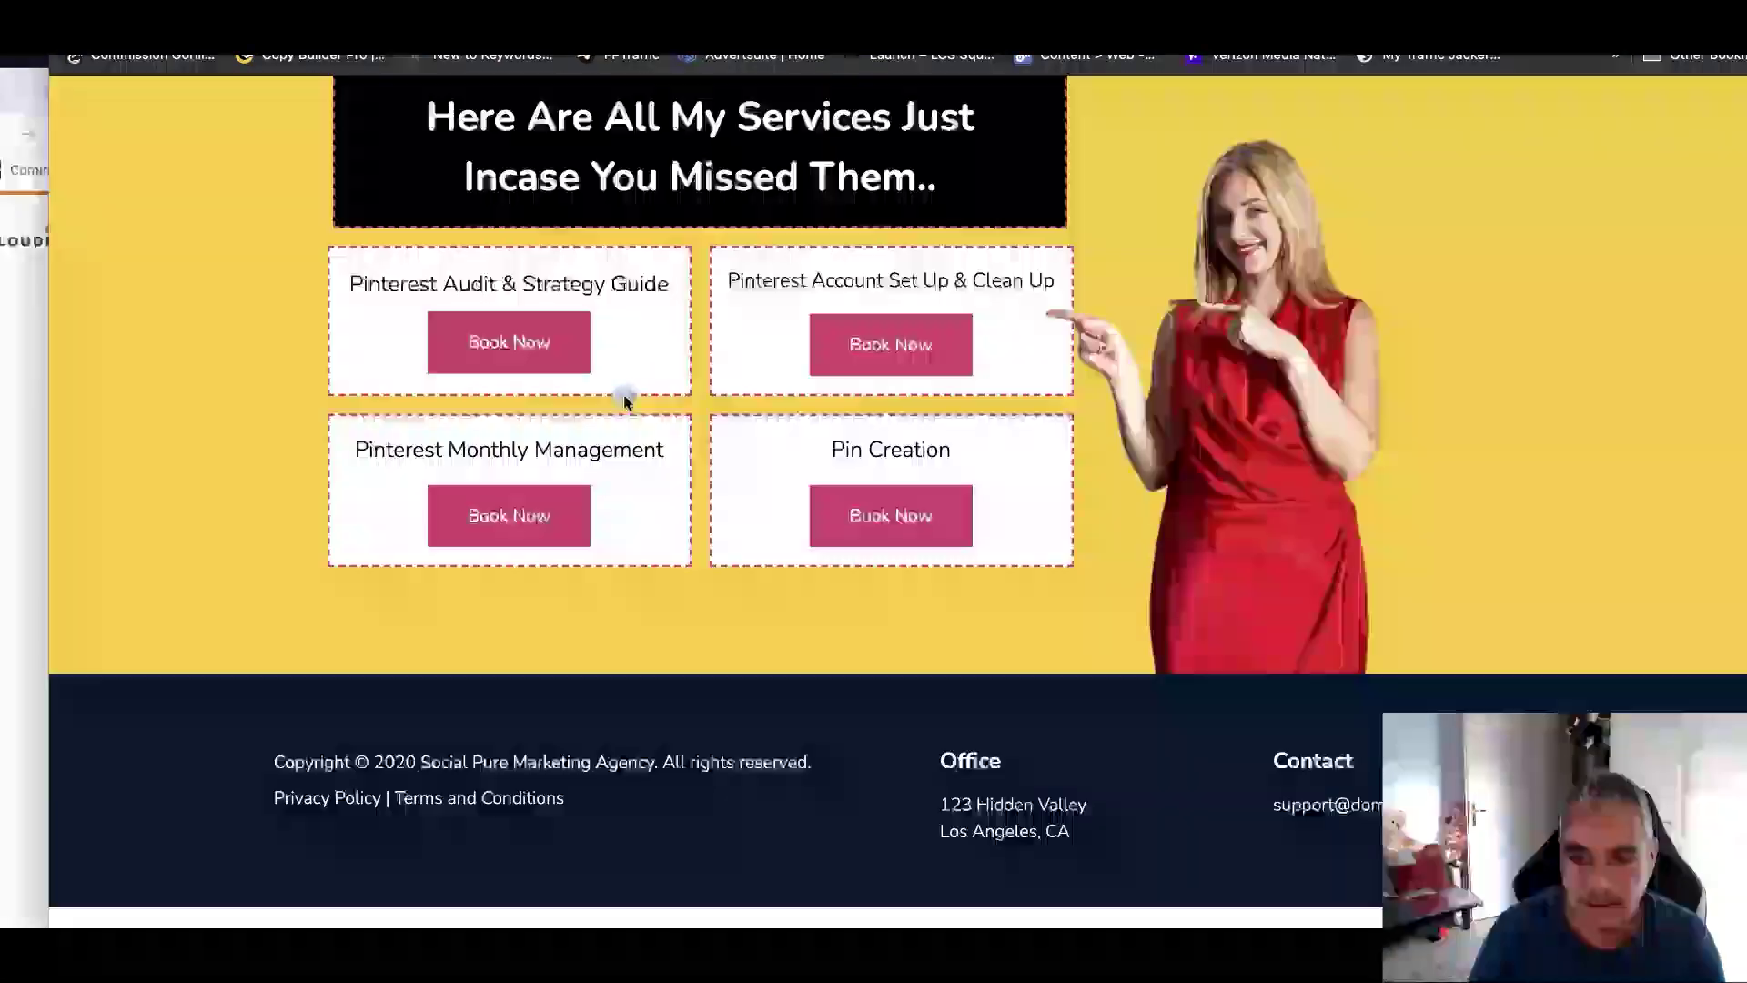
pyautogui.scroll(5, 626, 397)
pyautogui.scroll(15, 625, 396)
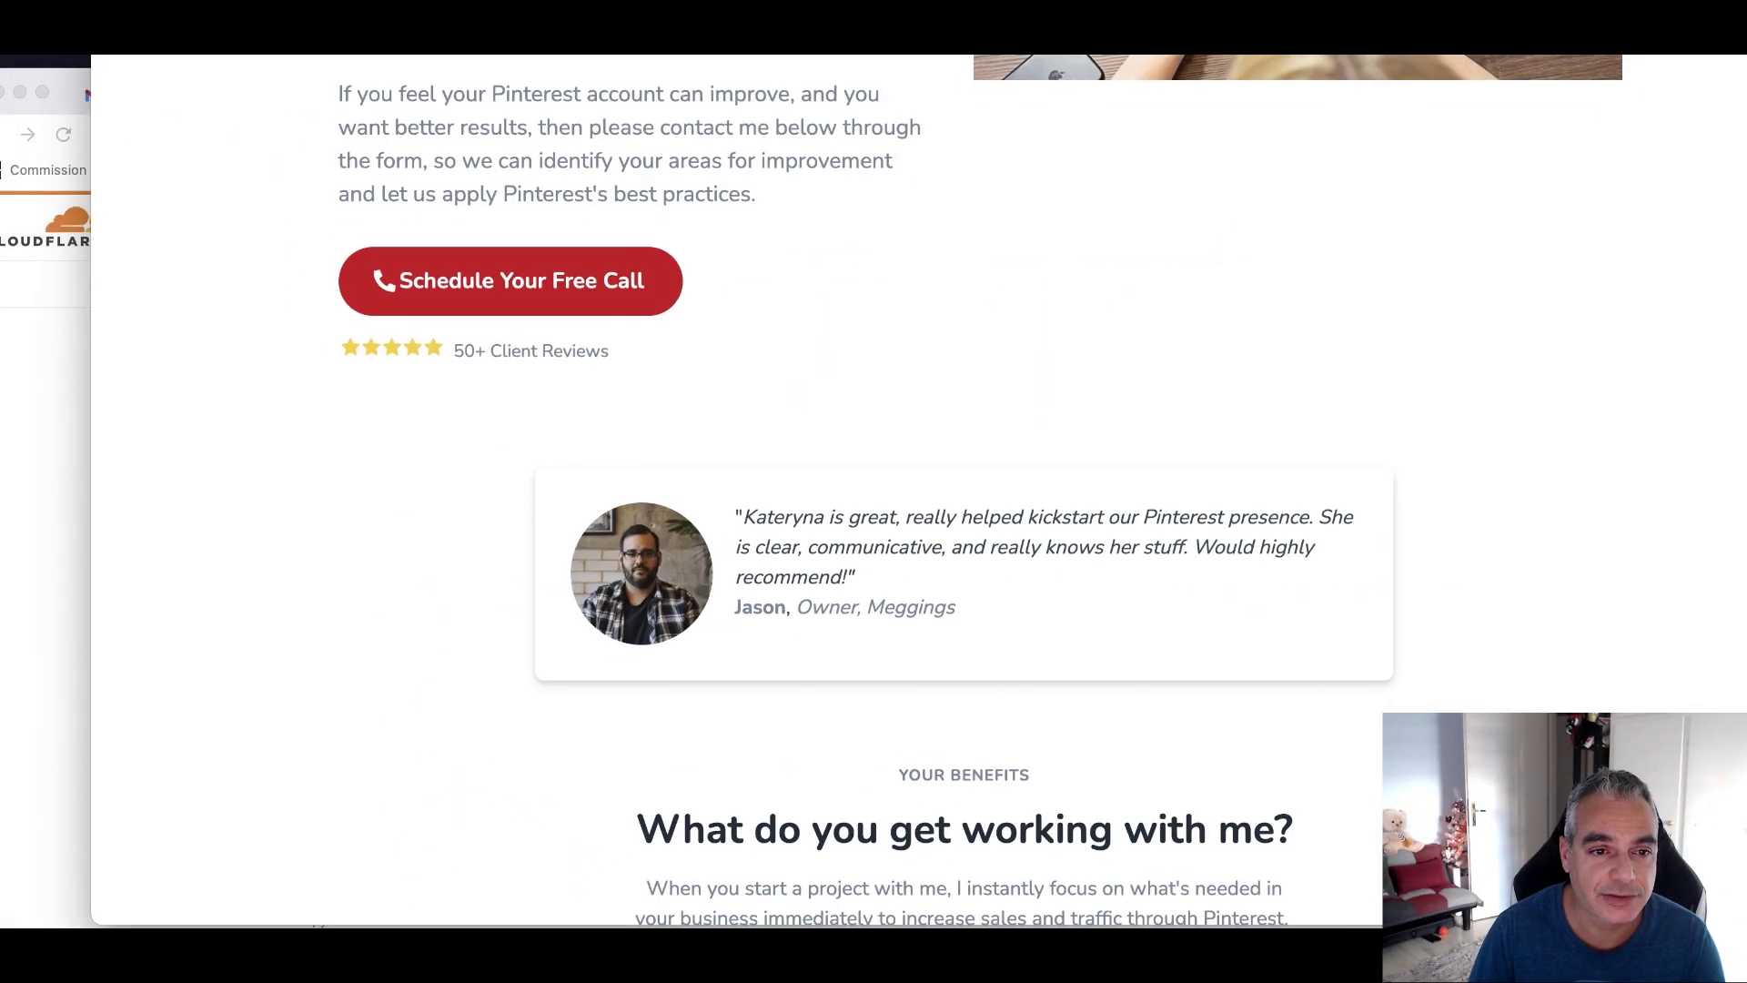
pyautogui.scroll(10, 483, 253)
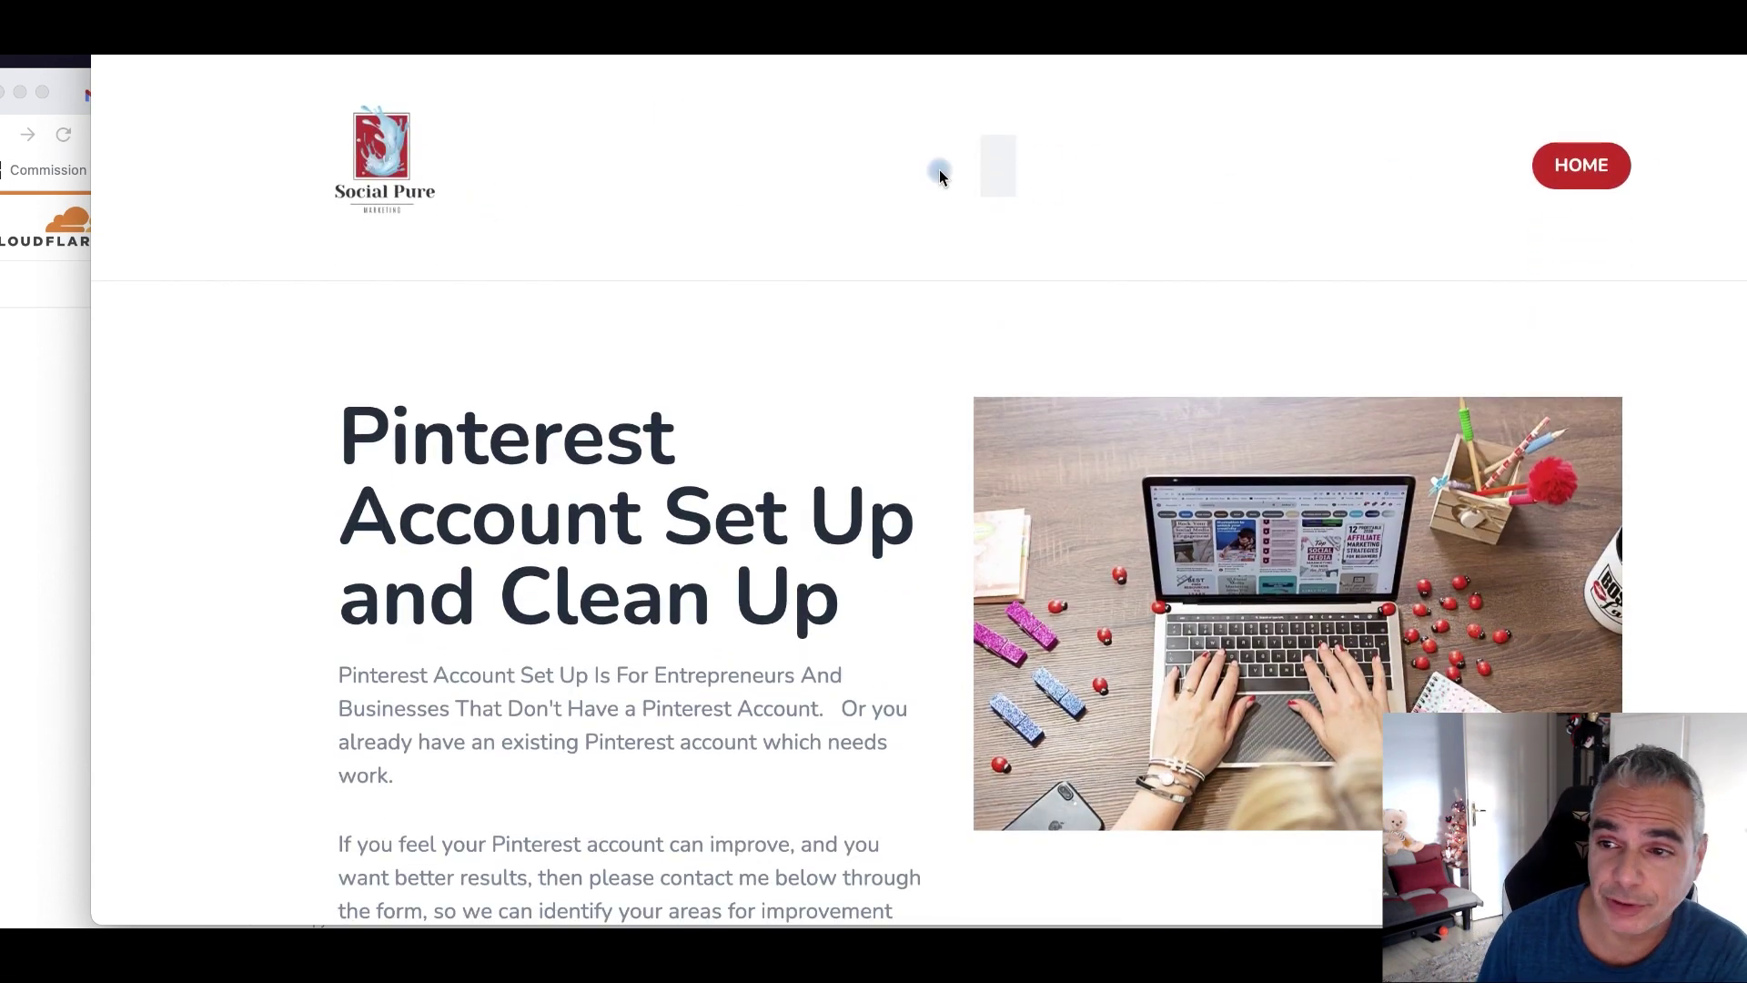
# - Browse the site's home page again, then return to the Cloudflare overview
pyautogui.click(1569, 182)
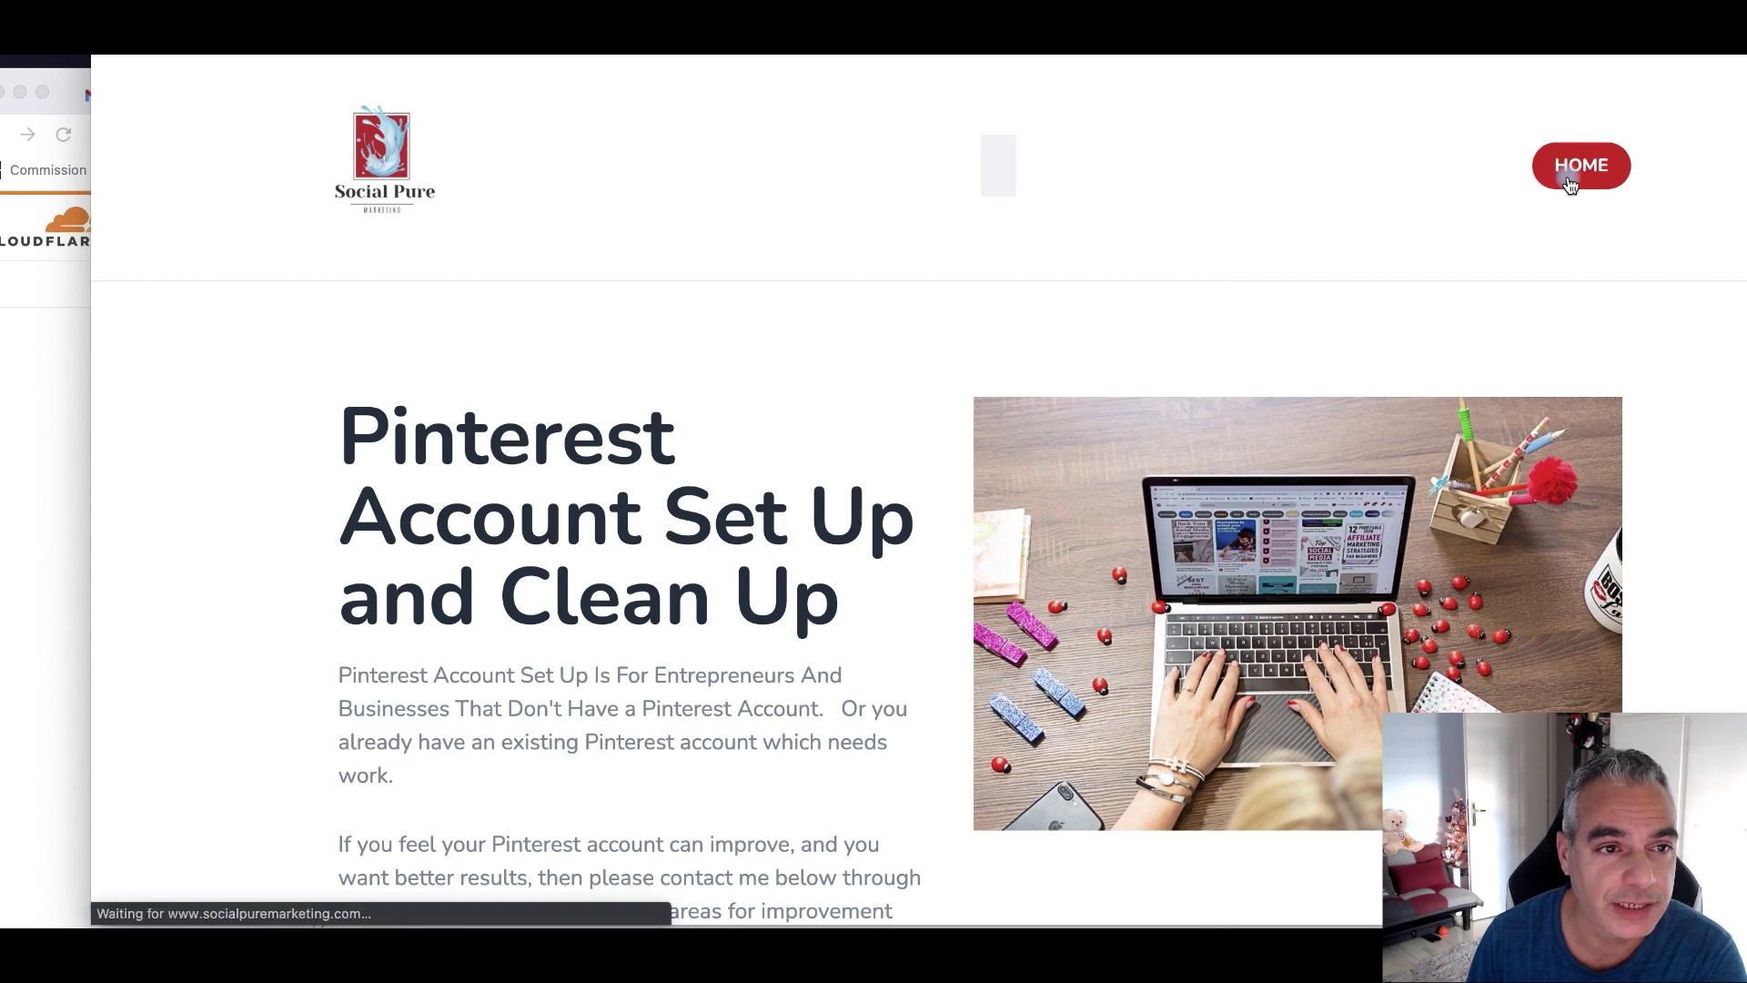
pyautogui.scroll(-15, 583, 227)
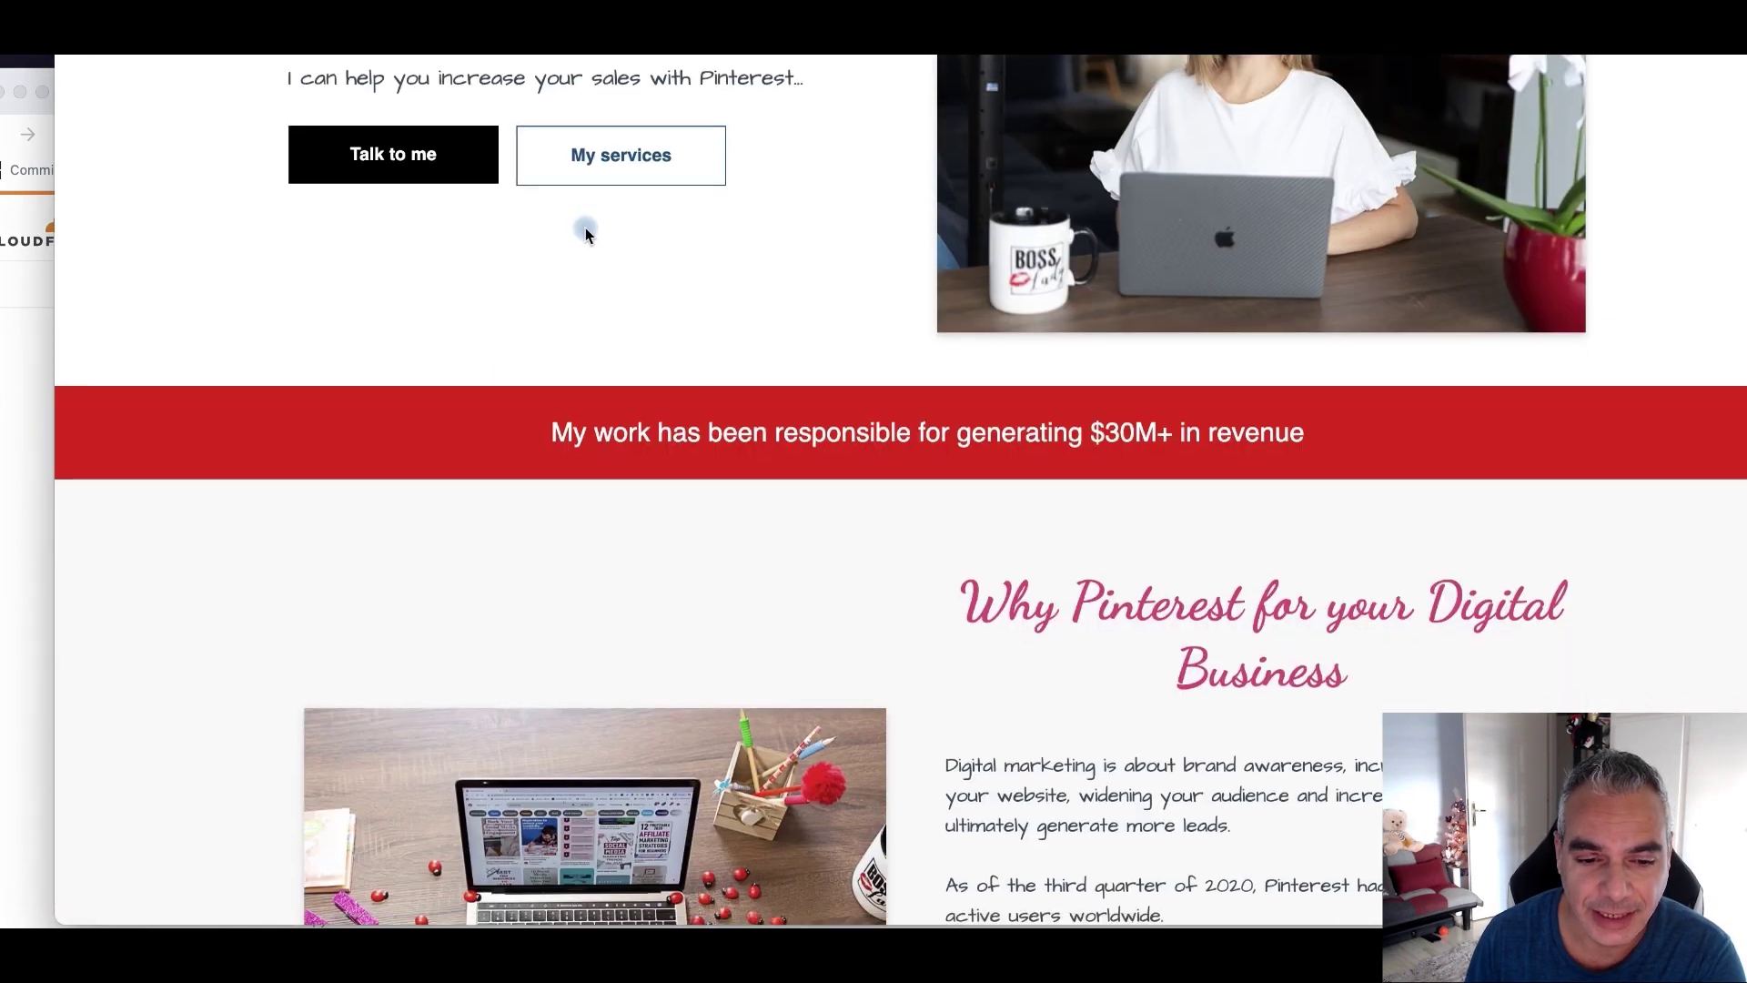
pyautogui.scroll(-5, 586, 230)
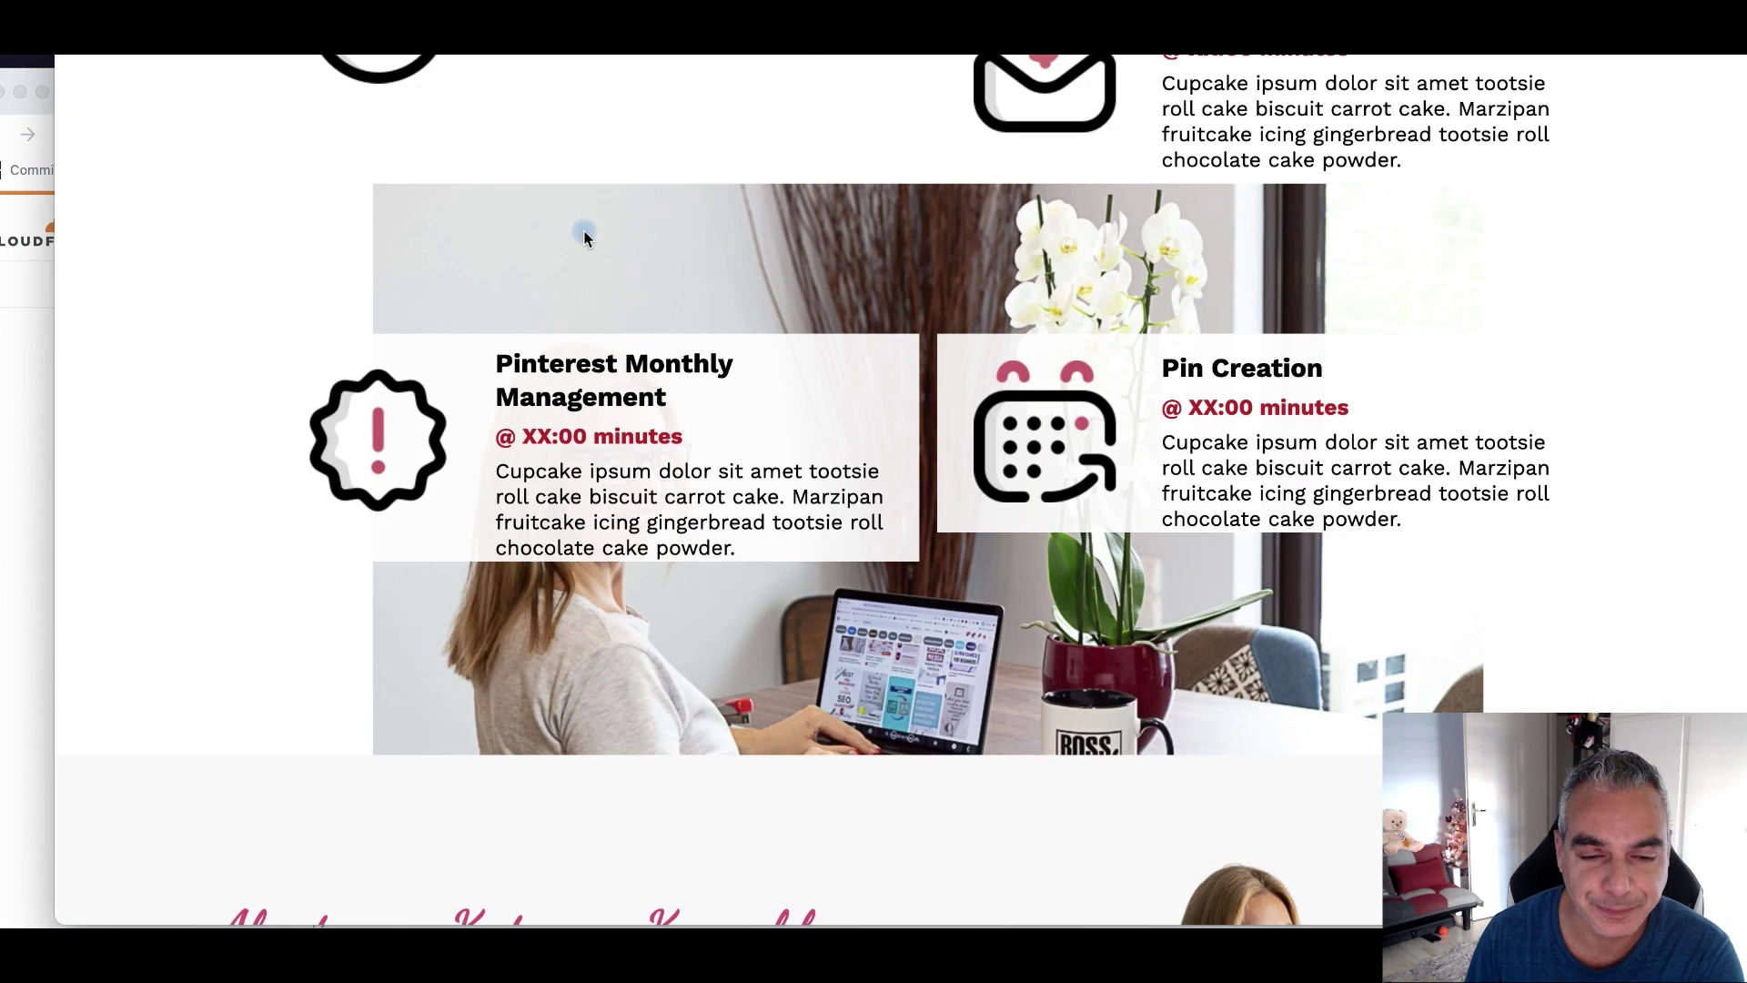
pyautogui.scroll(20, 583, 229)
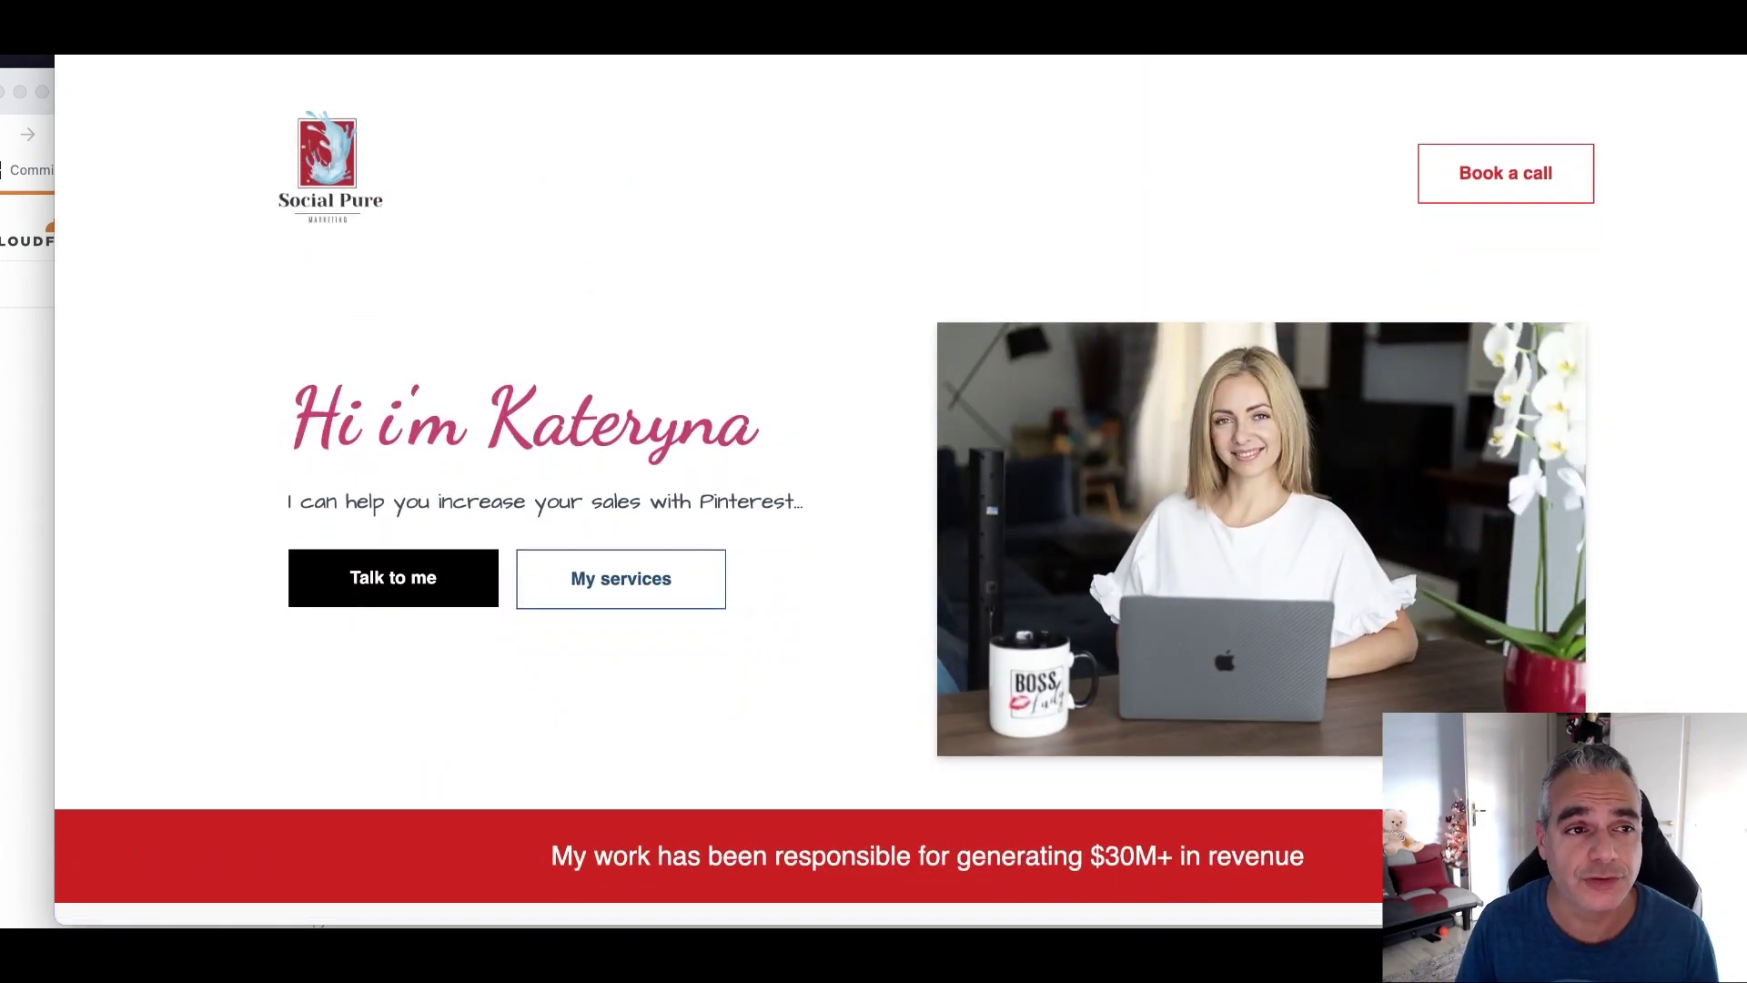
pyautogui.press('super+Tab')
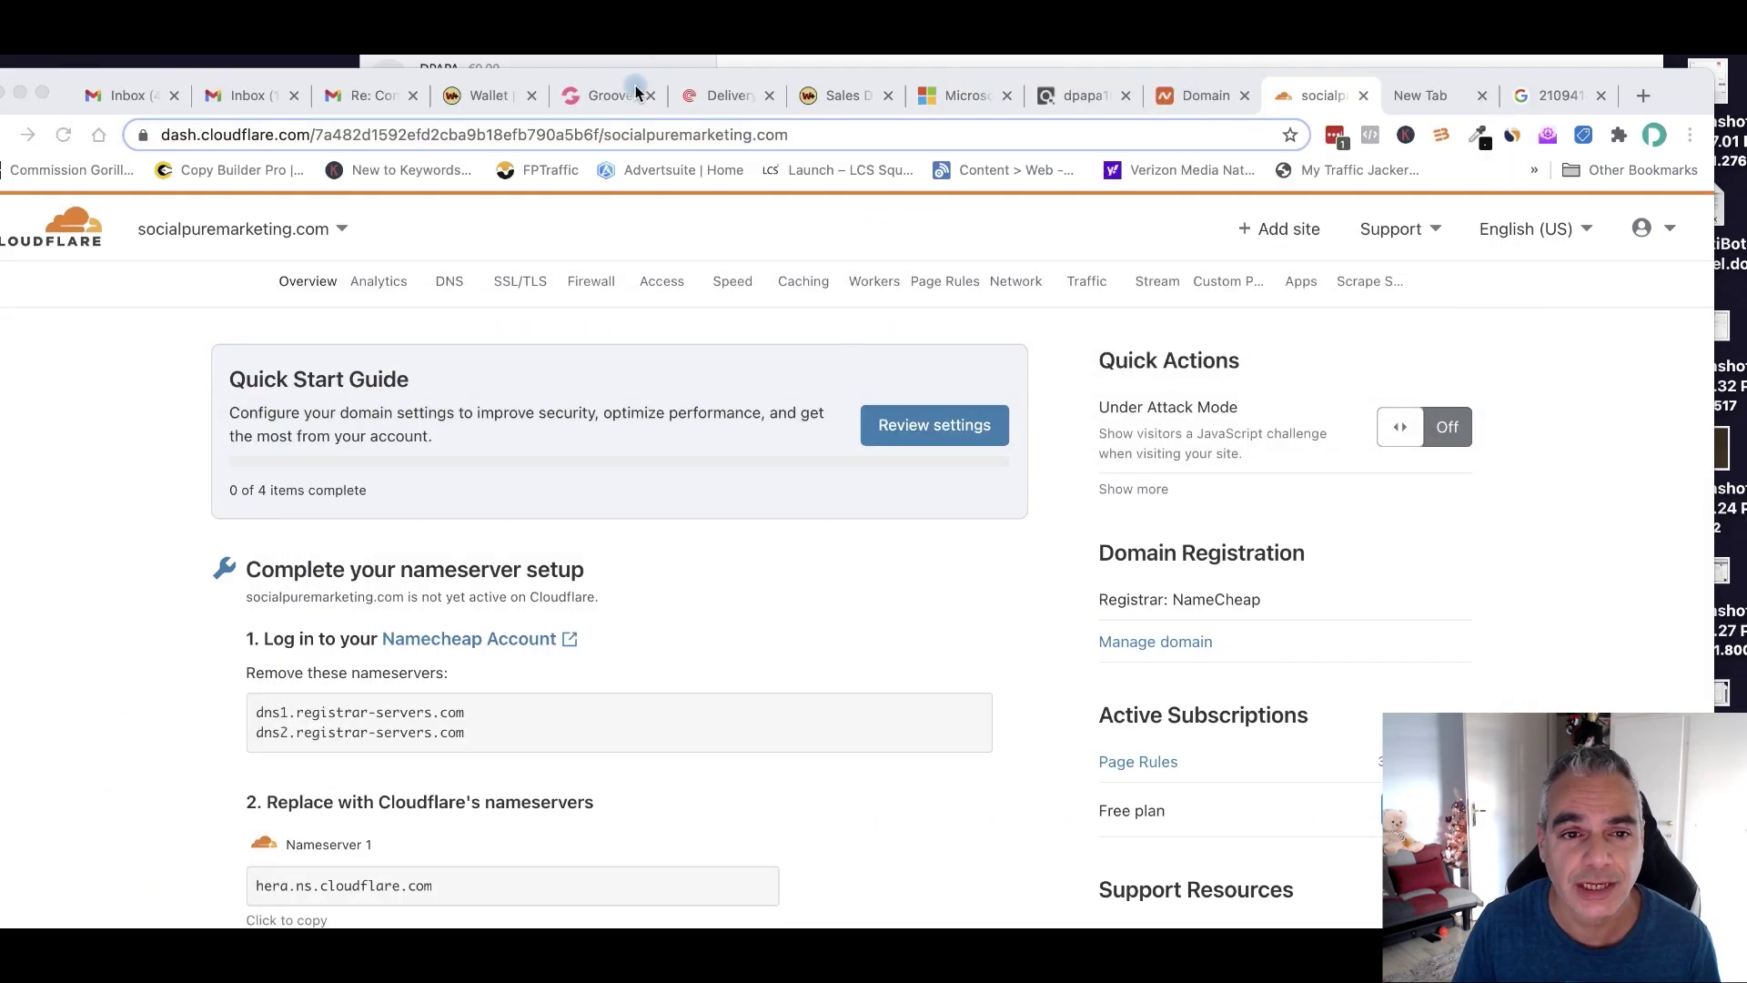
# - Exit the Pinterest Expert site's GroovePages builder to the GrooveFunnels Overview dashboard
pyautogui.click(633, 94)
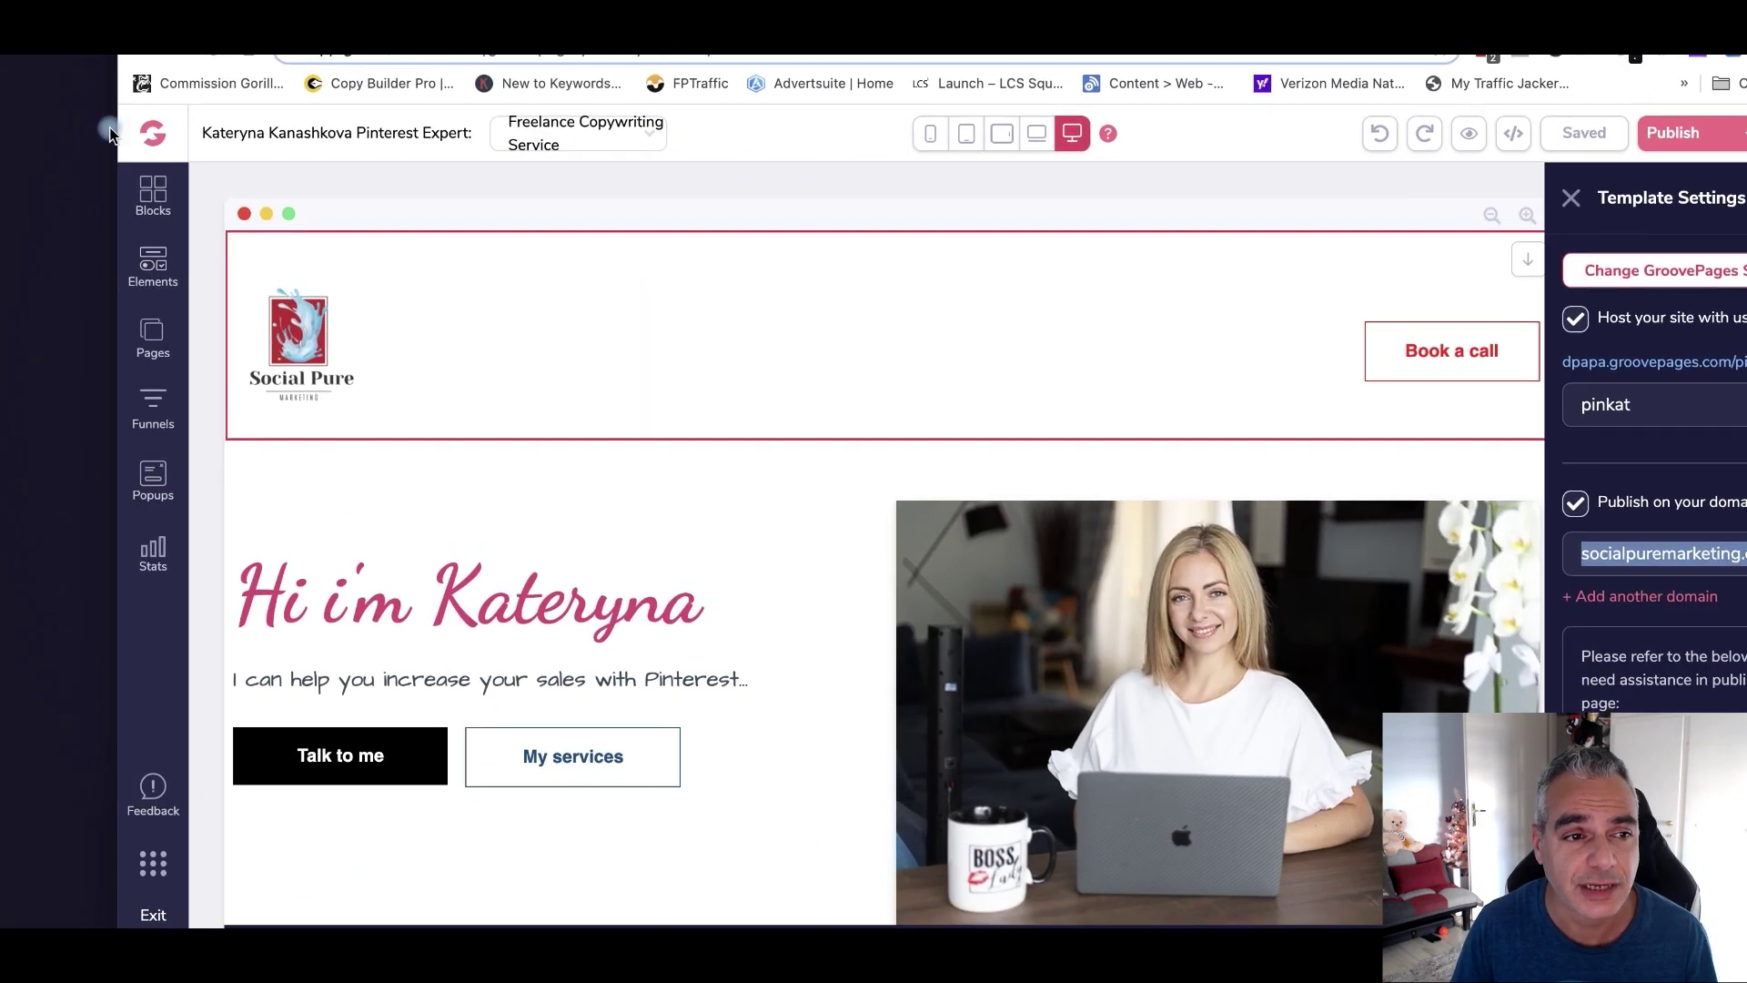
pyautogui.click(2, 220)
pyautogui.click(139, 132)
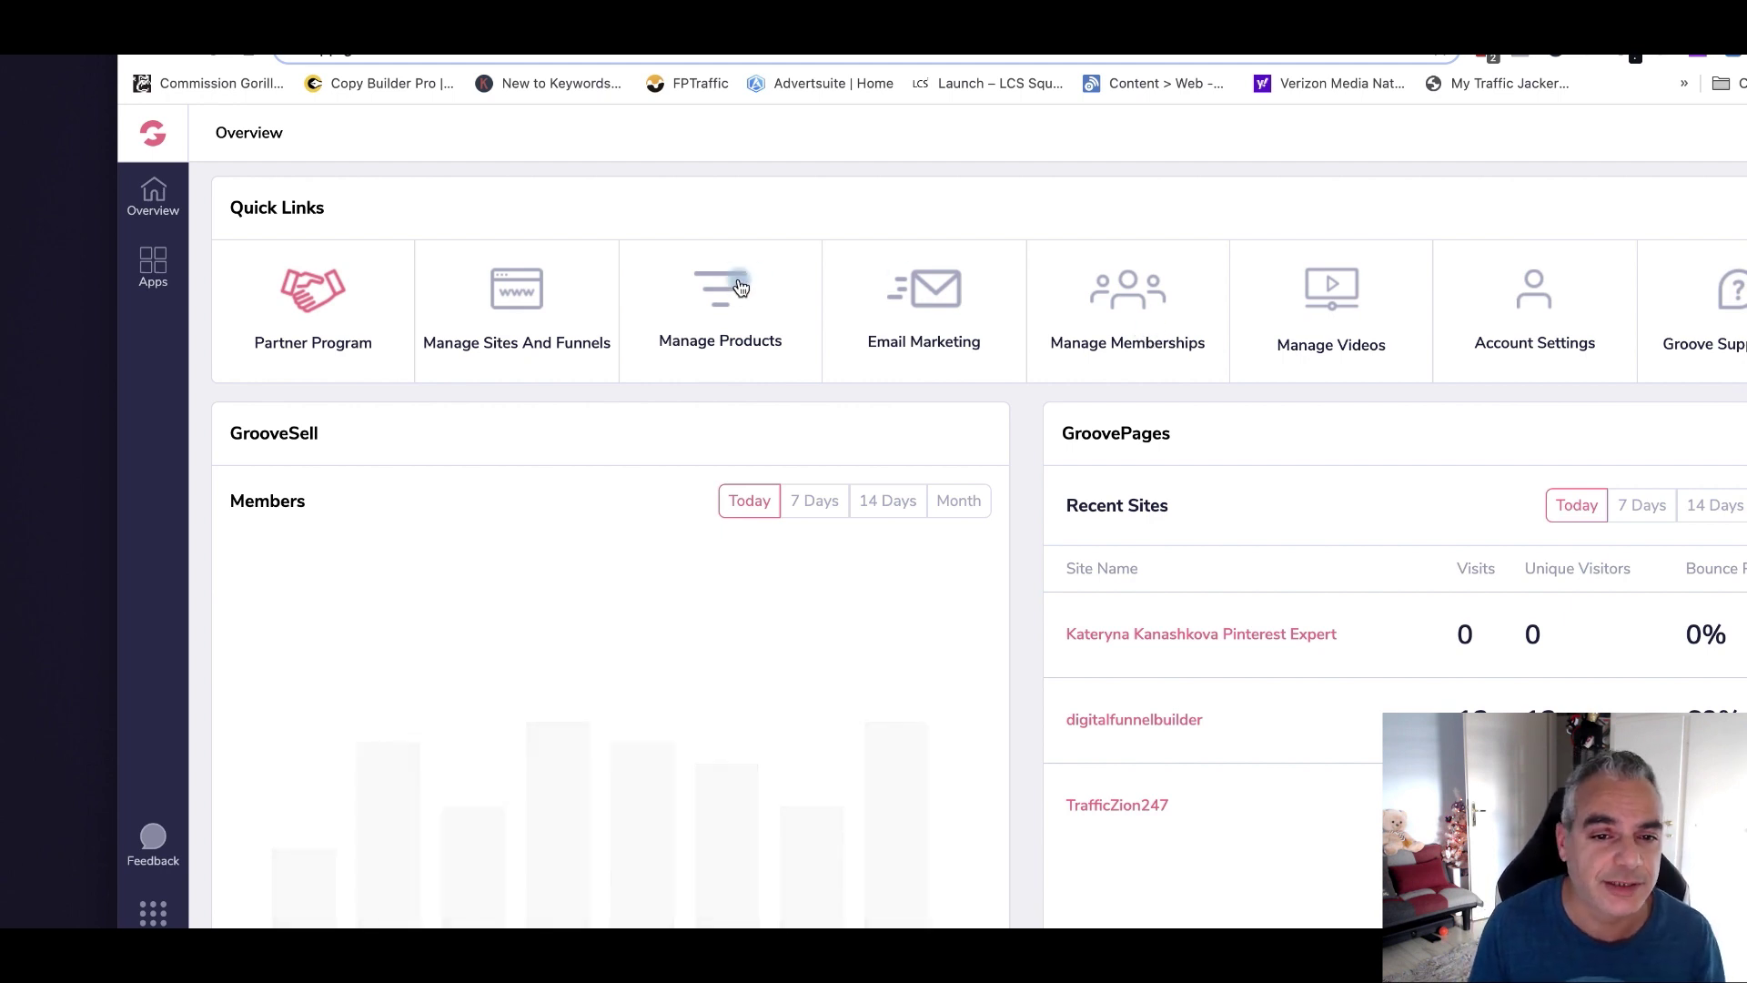
# - Show the Groove apps list, review the dashboard's site, affiliate and video stats, then open Groove Affiliate Program
pyautogui.click(147, 263)
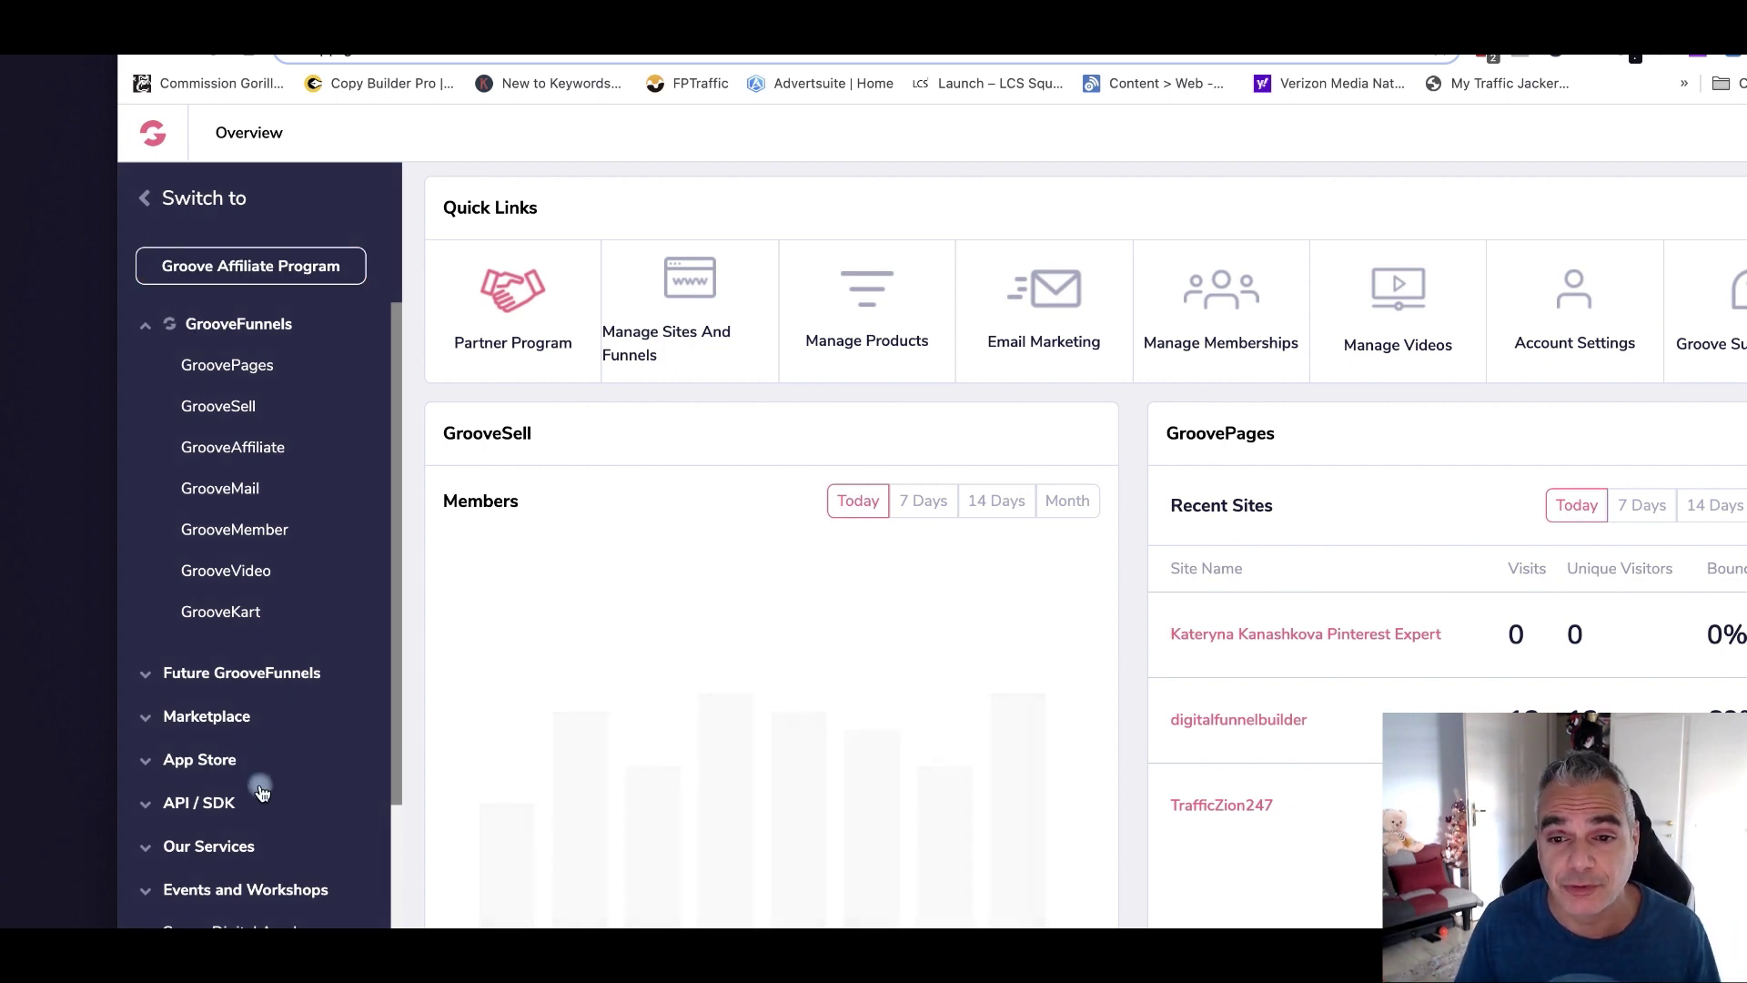
pyautogui.scroll(-5, 1656, 599)
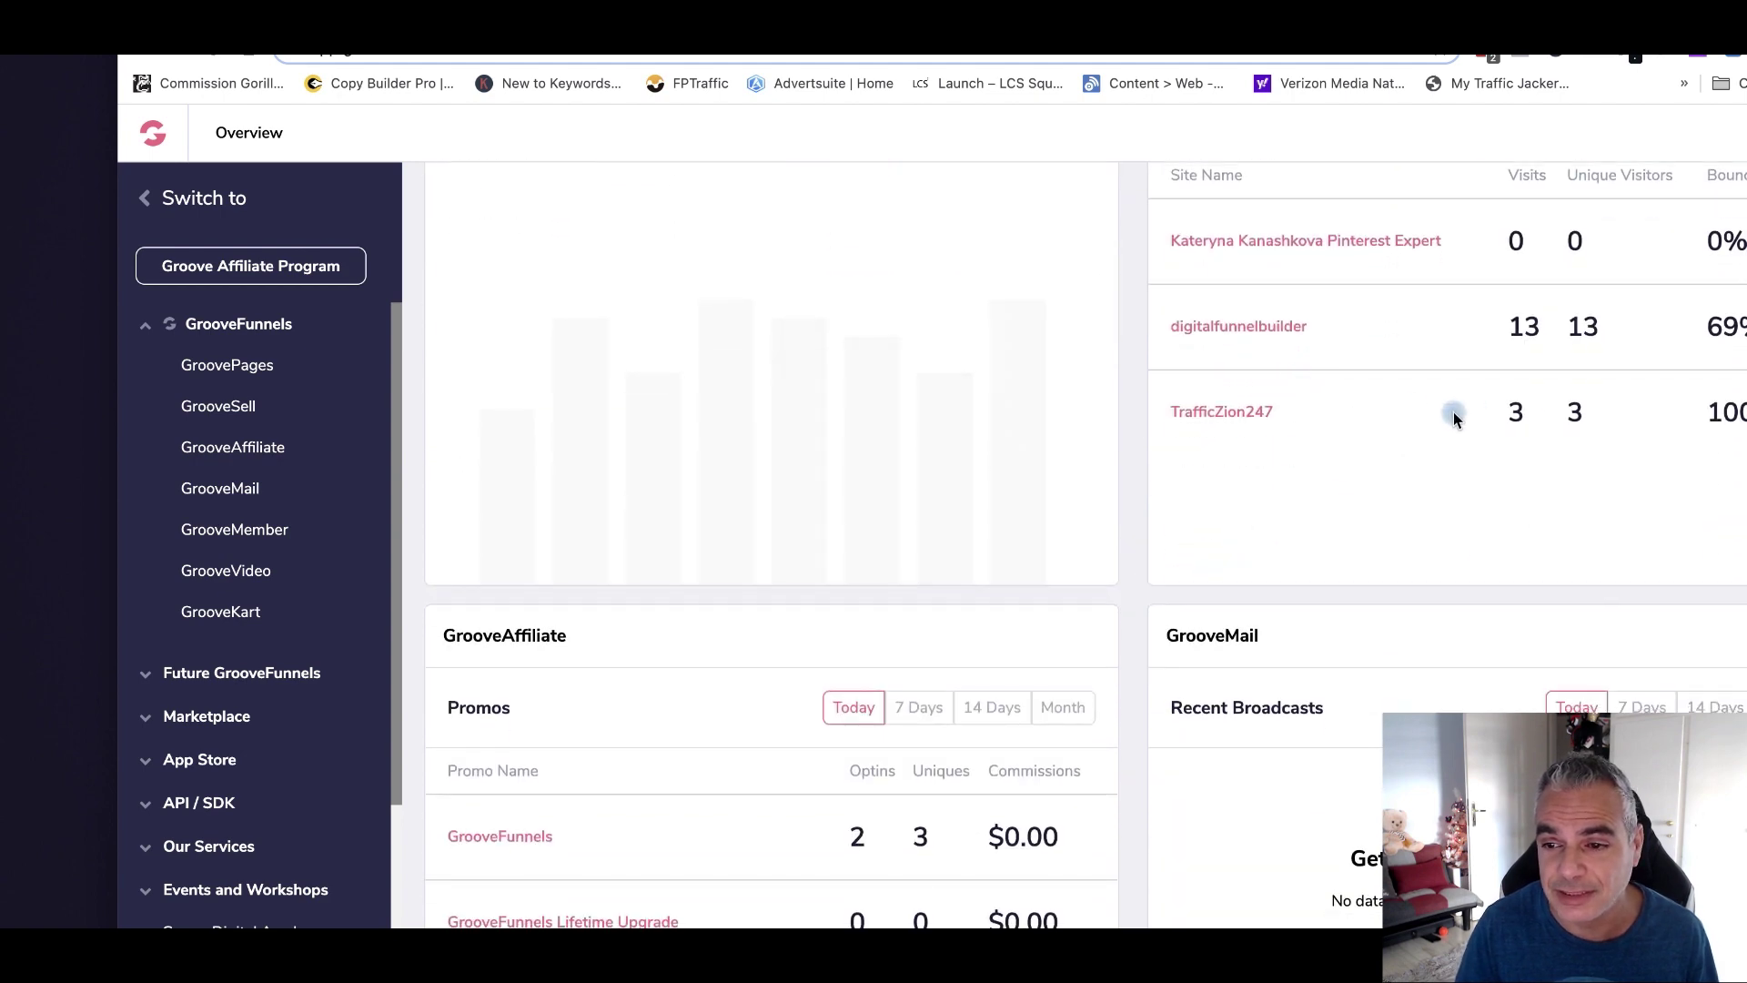
pyautogui.scroll(-1, 1095, 653)
pyautogui.scroll(-4, 1095, 651)
pyautogui.scroll(-5, 828, 410)
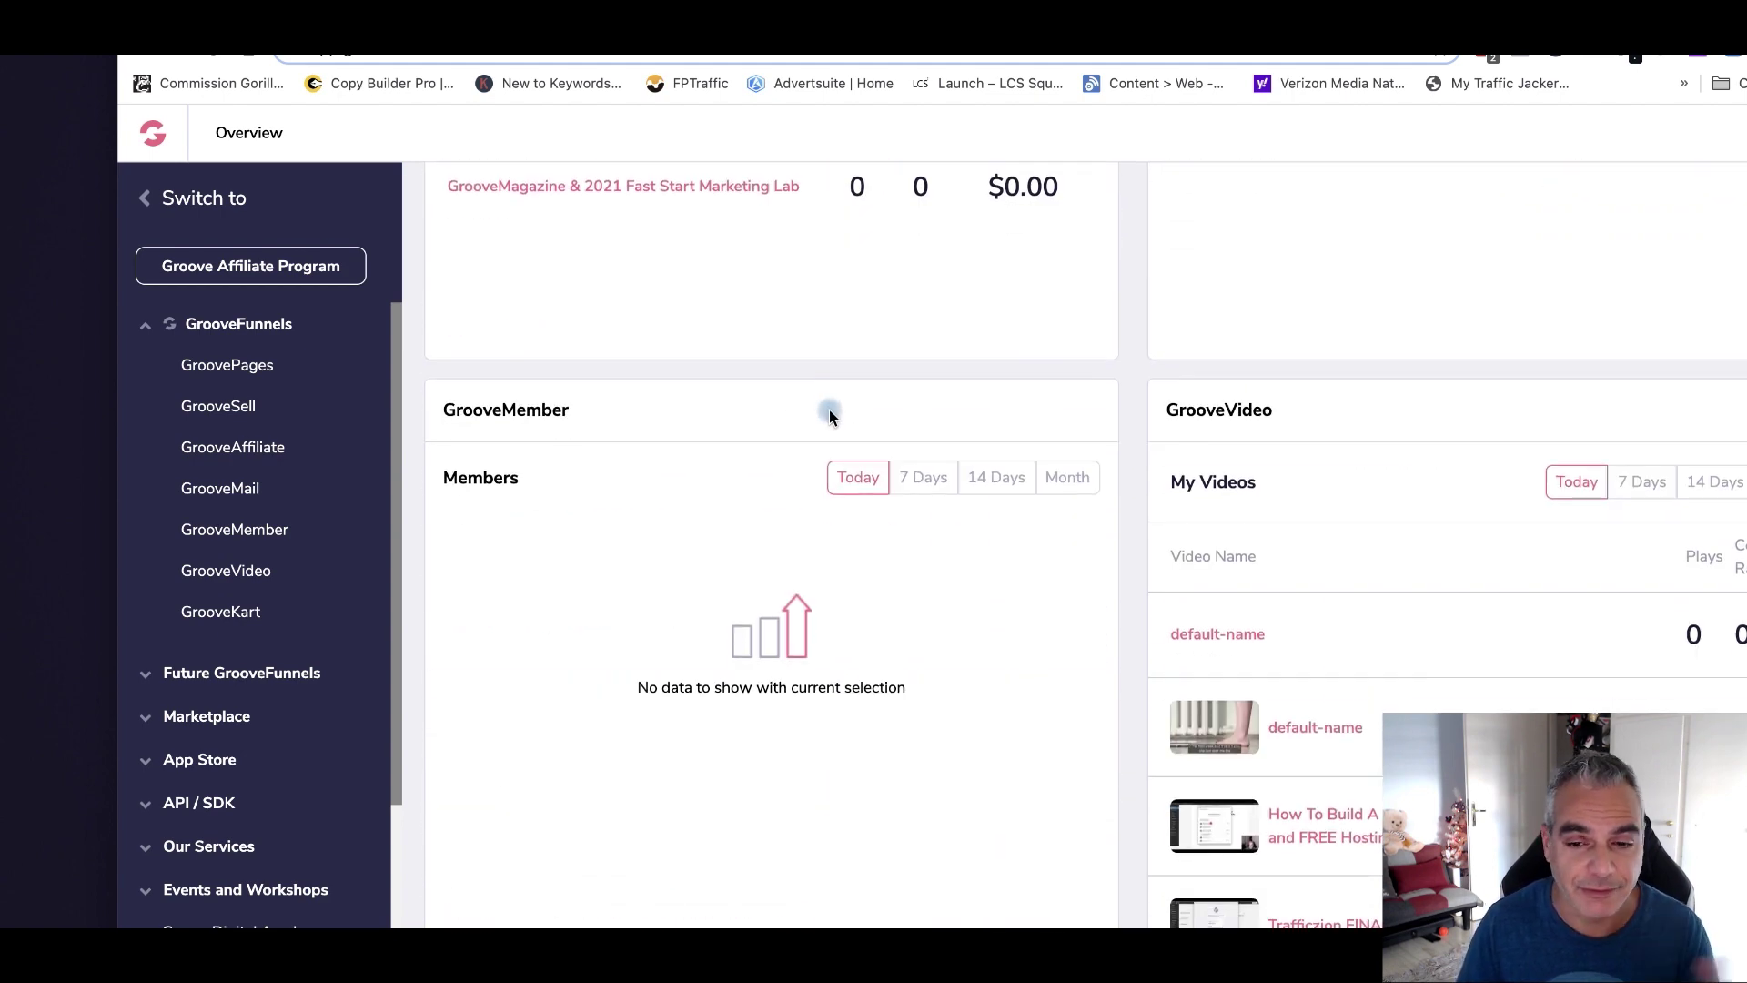
pyautogui.scroll(-10, 1259, 535)
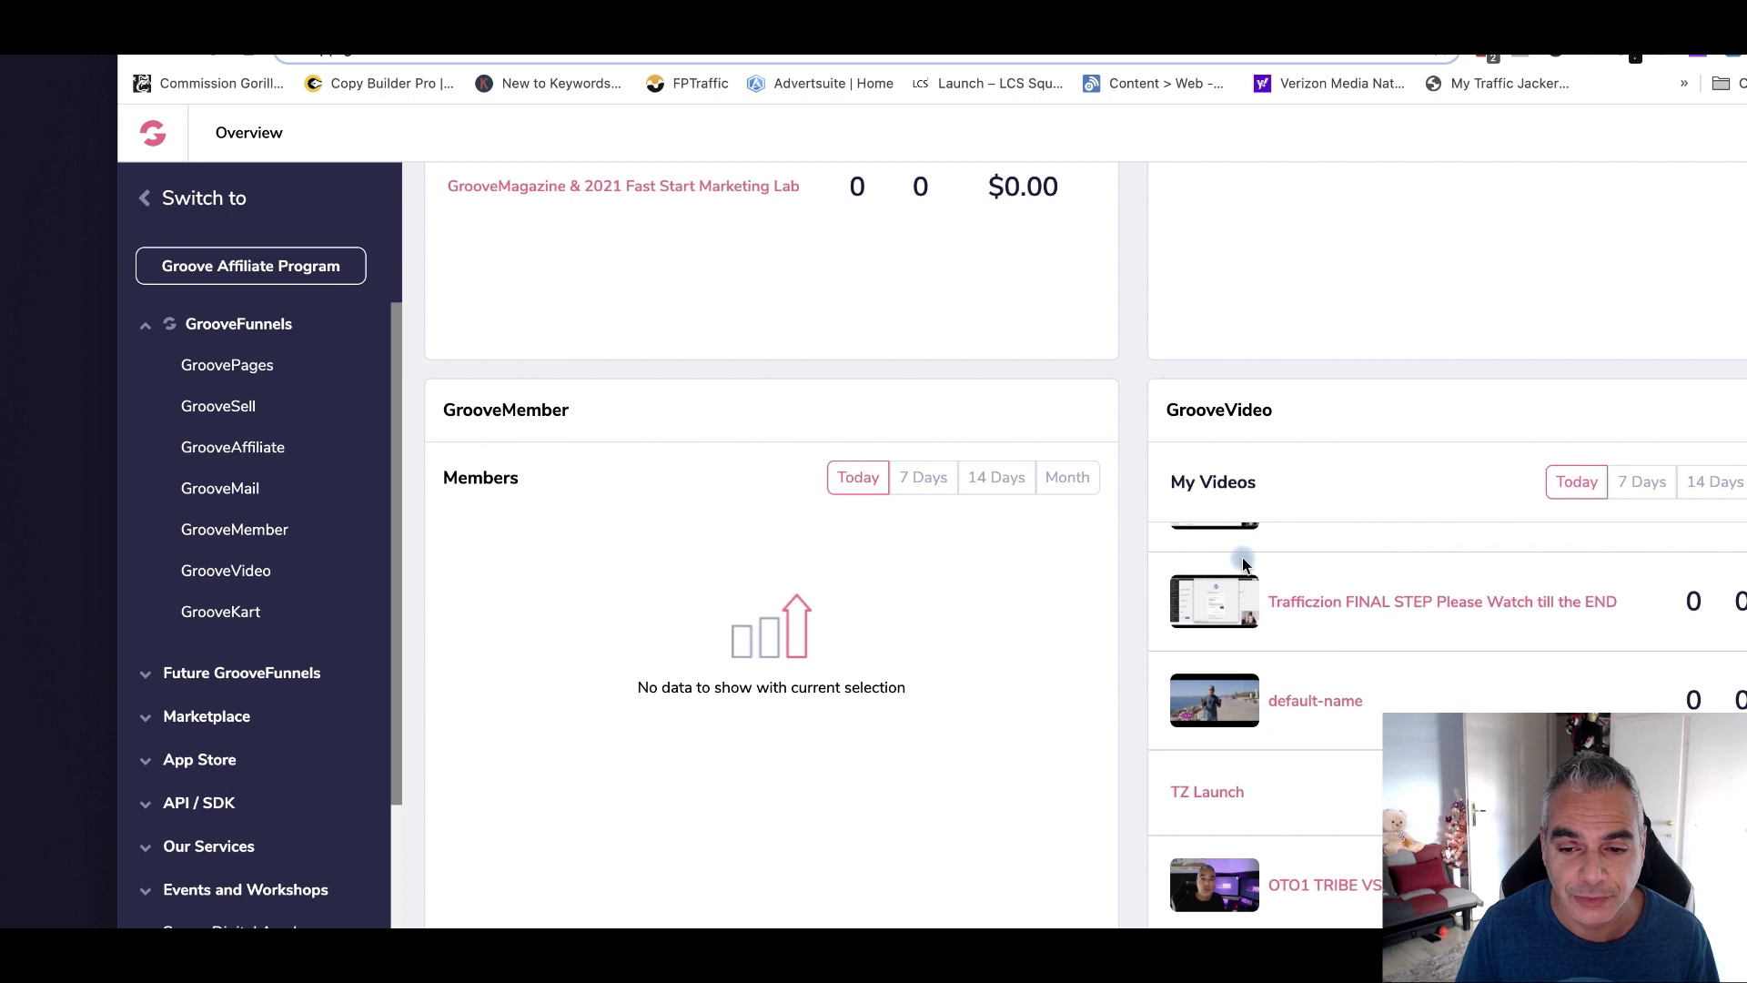
pyautogui.scroll(10, 819, 500)
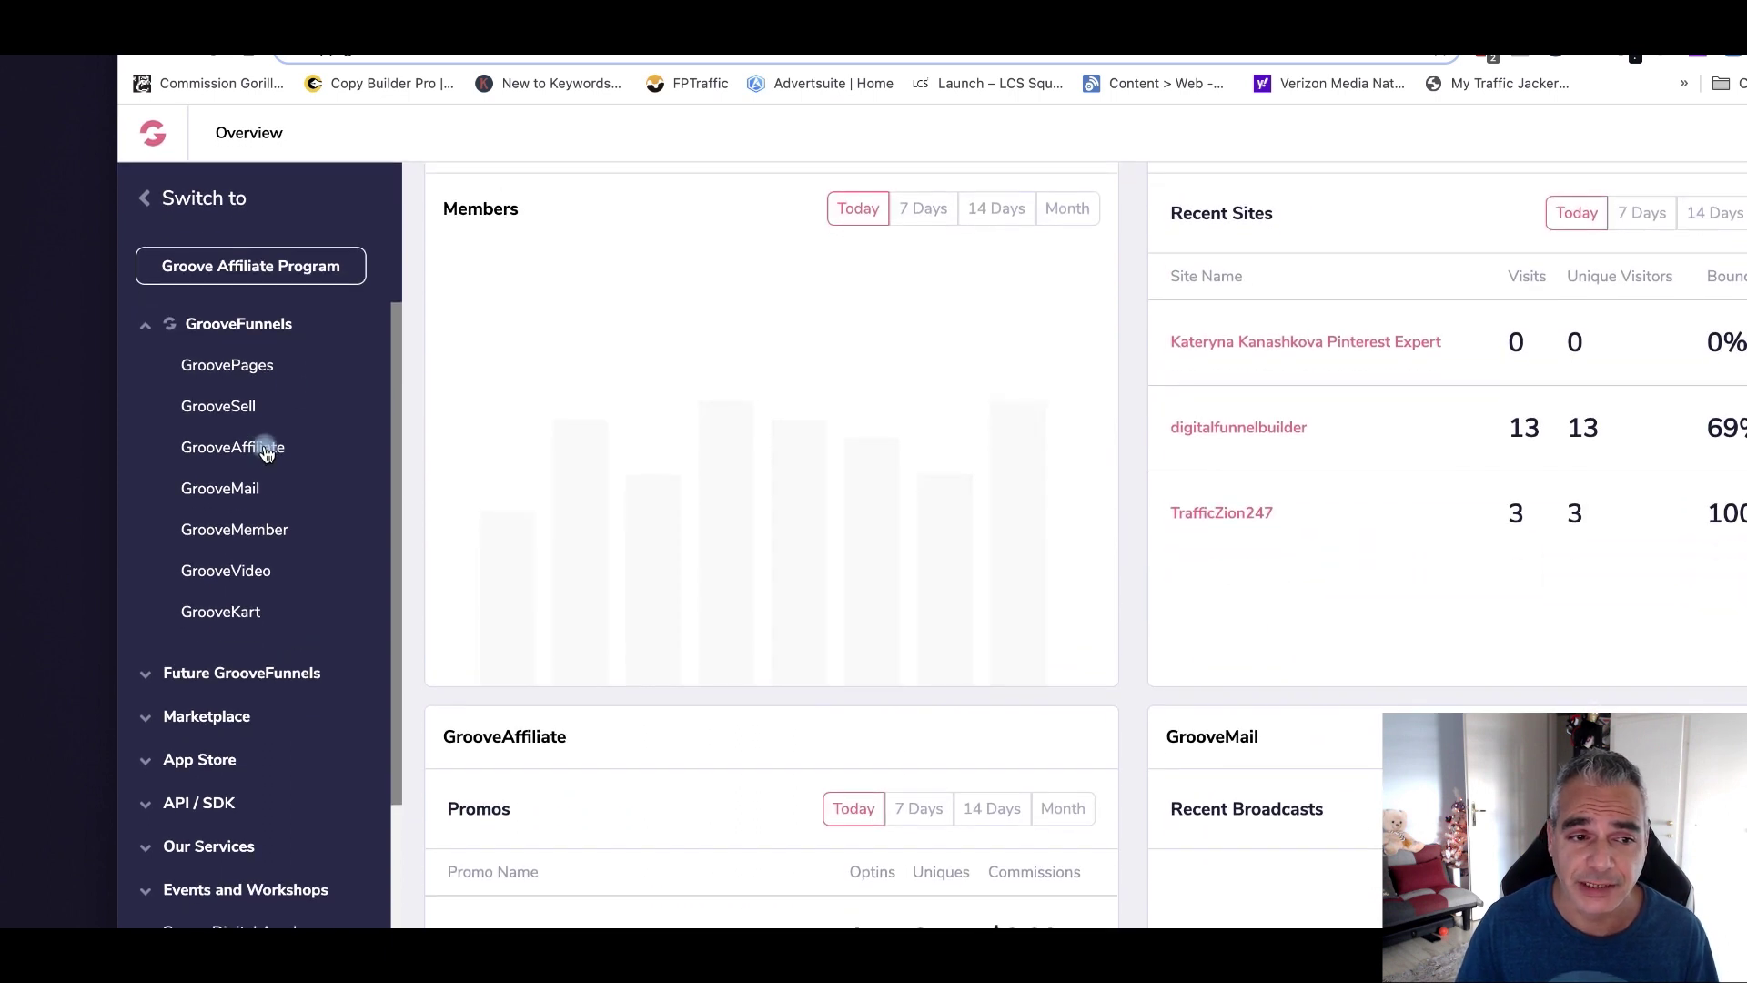
pyautogui.click(303, 265)
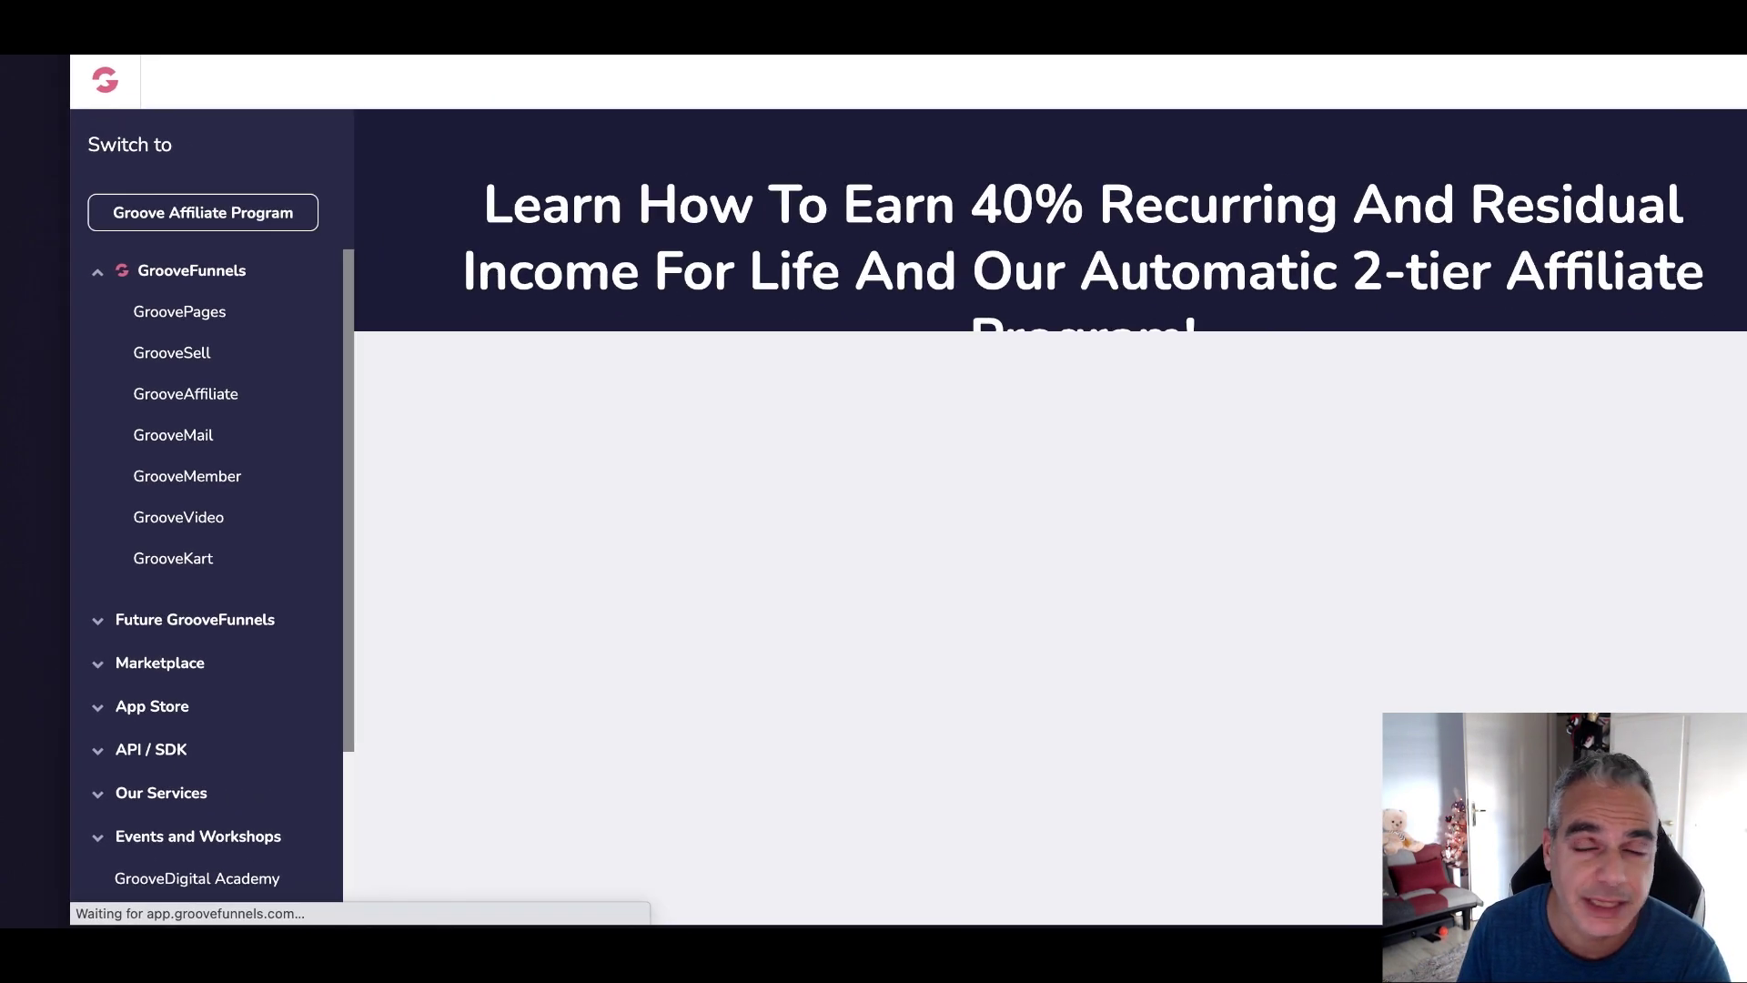
# - View all-time GrooveFunnels Promo stats (4 impressions, 3 uniques, 2 signups, 0 sales), then return to Overview
pyautogui.scroll(-4, 639, 584)
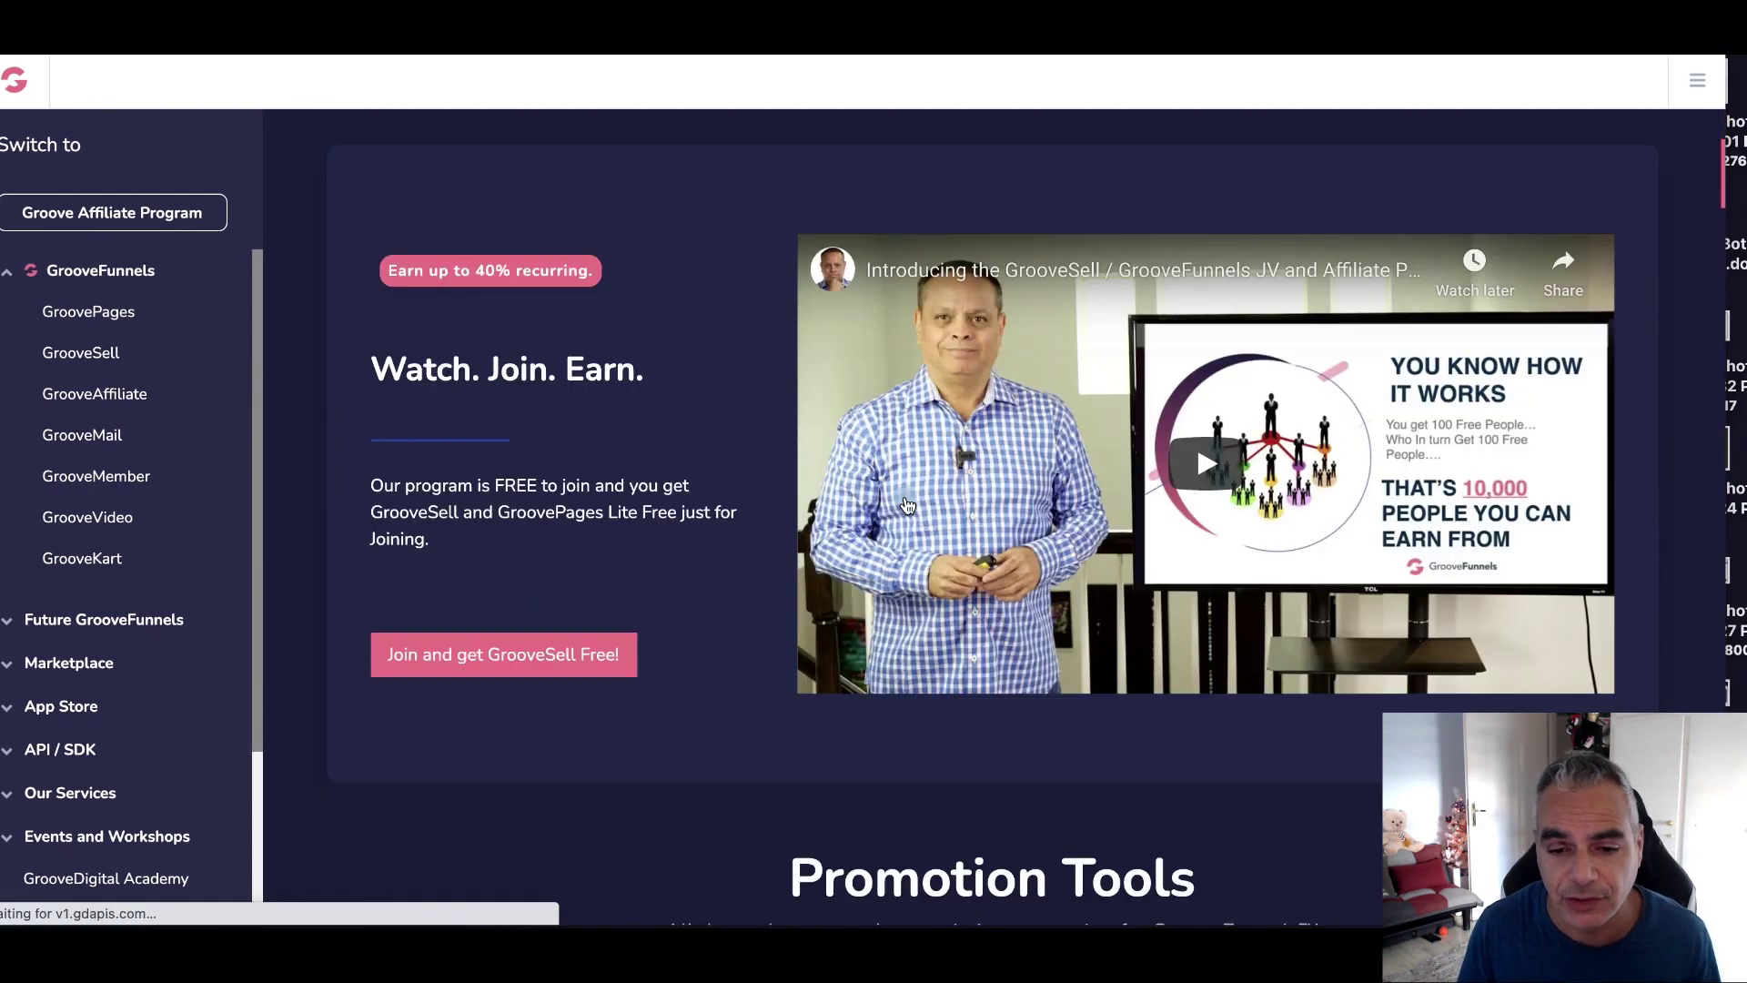
pyautogui.scroll(-10, 908, 506)
pyautogui.scroll(2, 1034, 413)
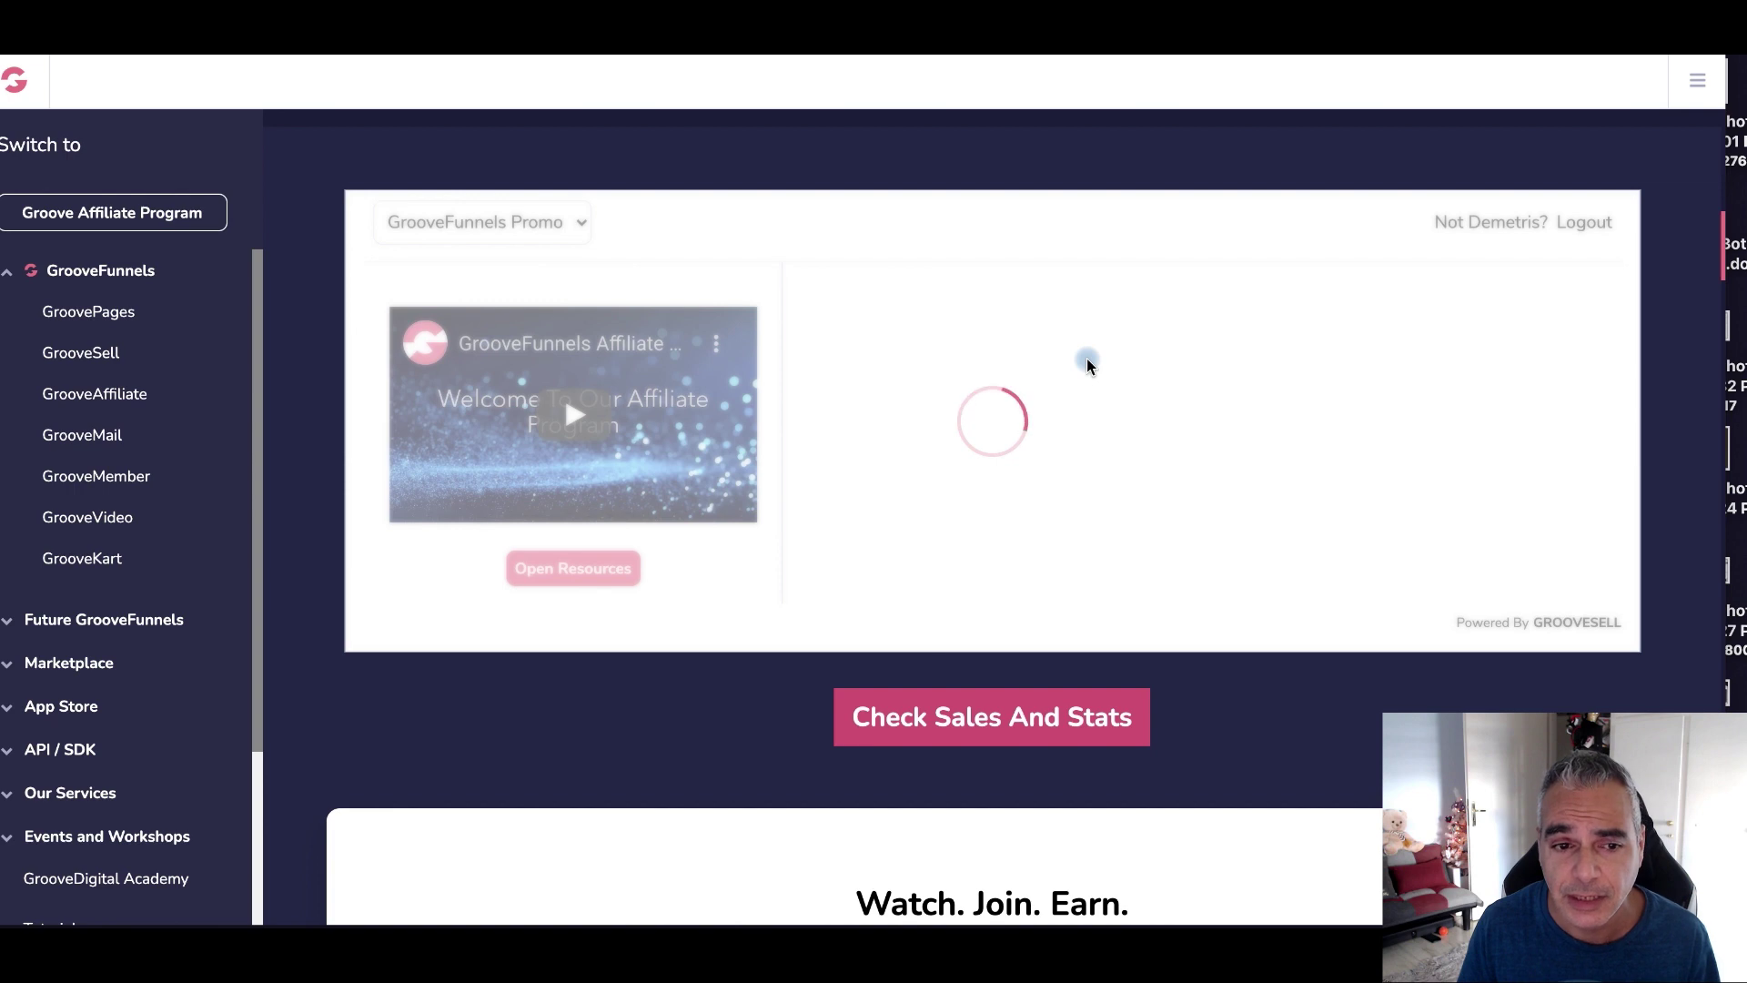
pyautogui.click(1110, 348)
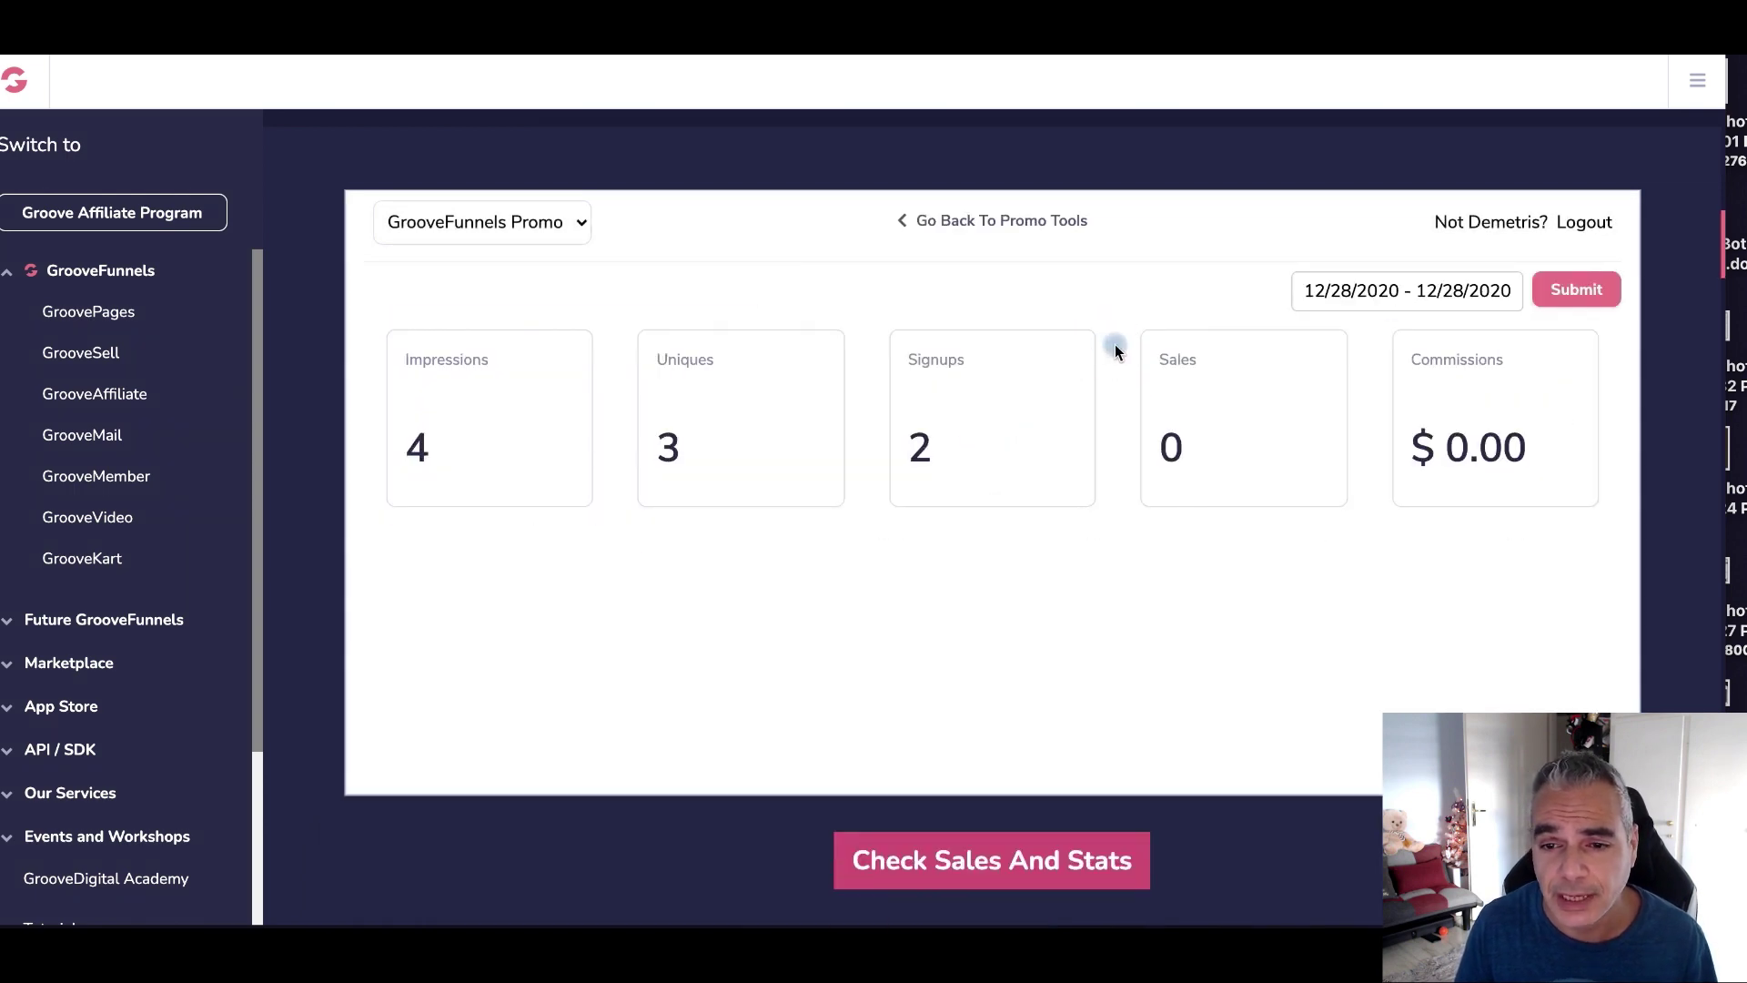
pyautogui.click(1393, 297)
pyautogui.click(854, 684)
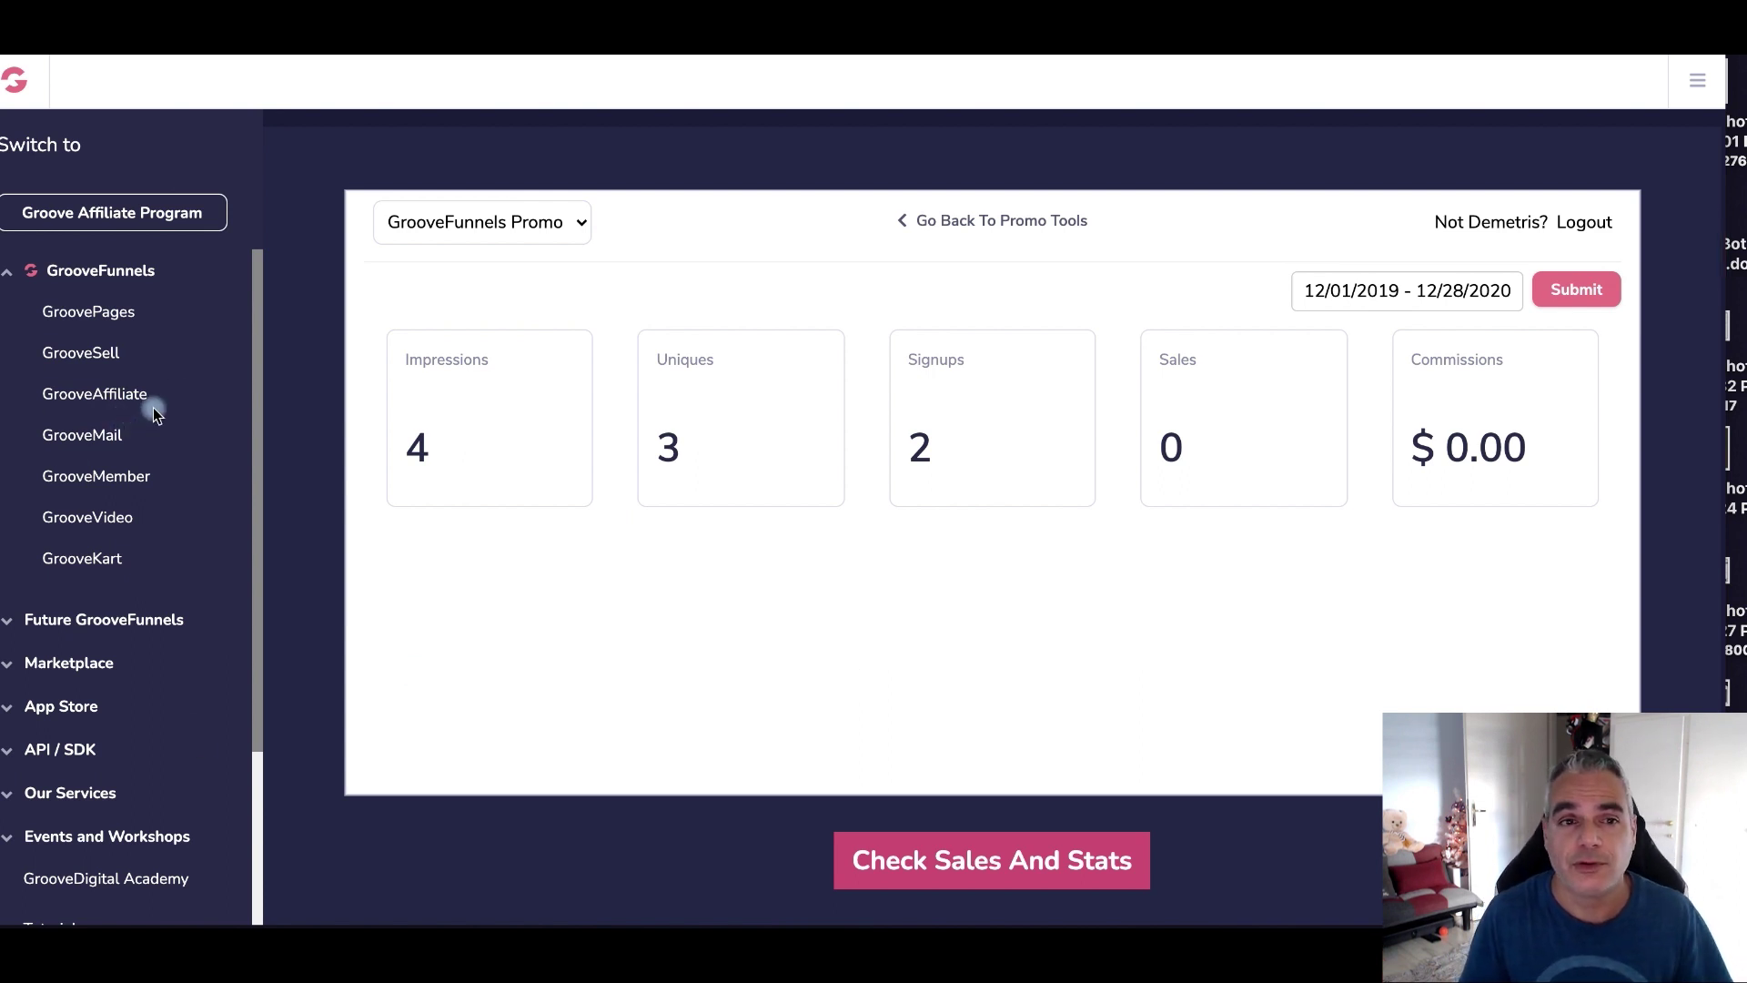
pyautogui.click(17, 96)
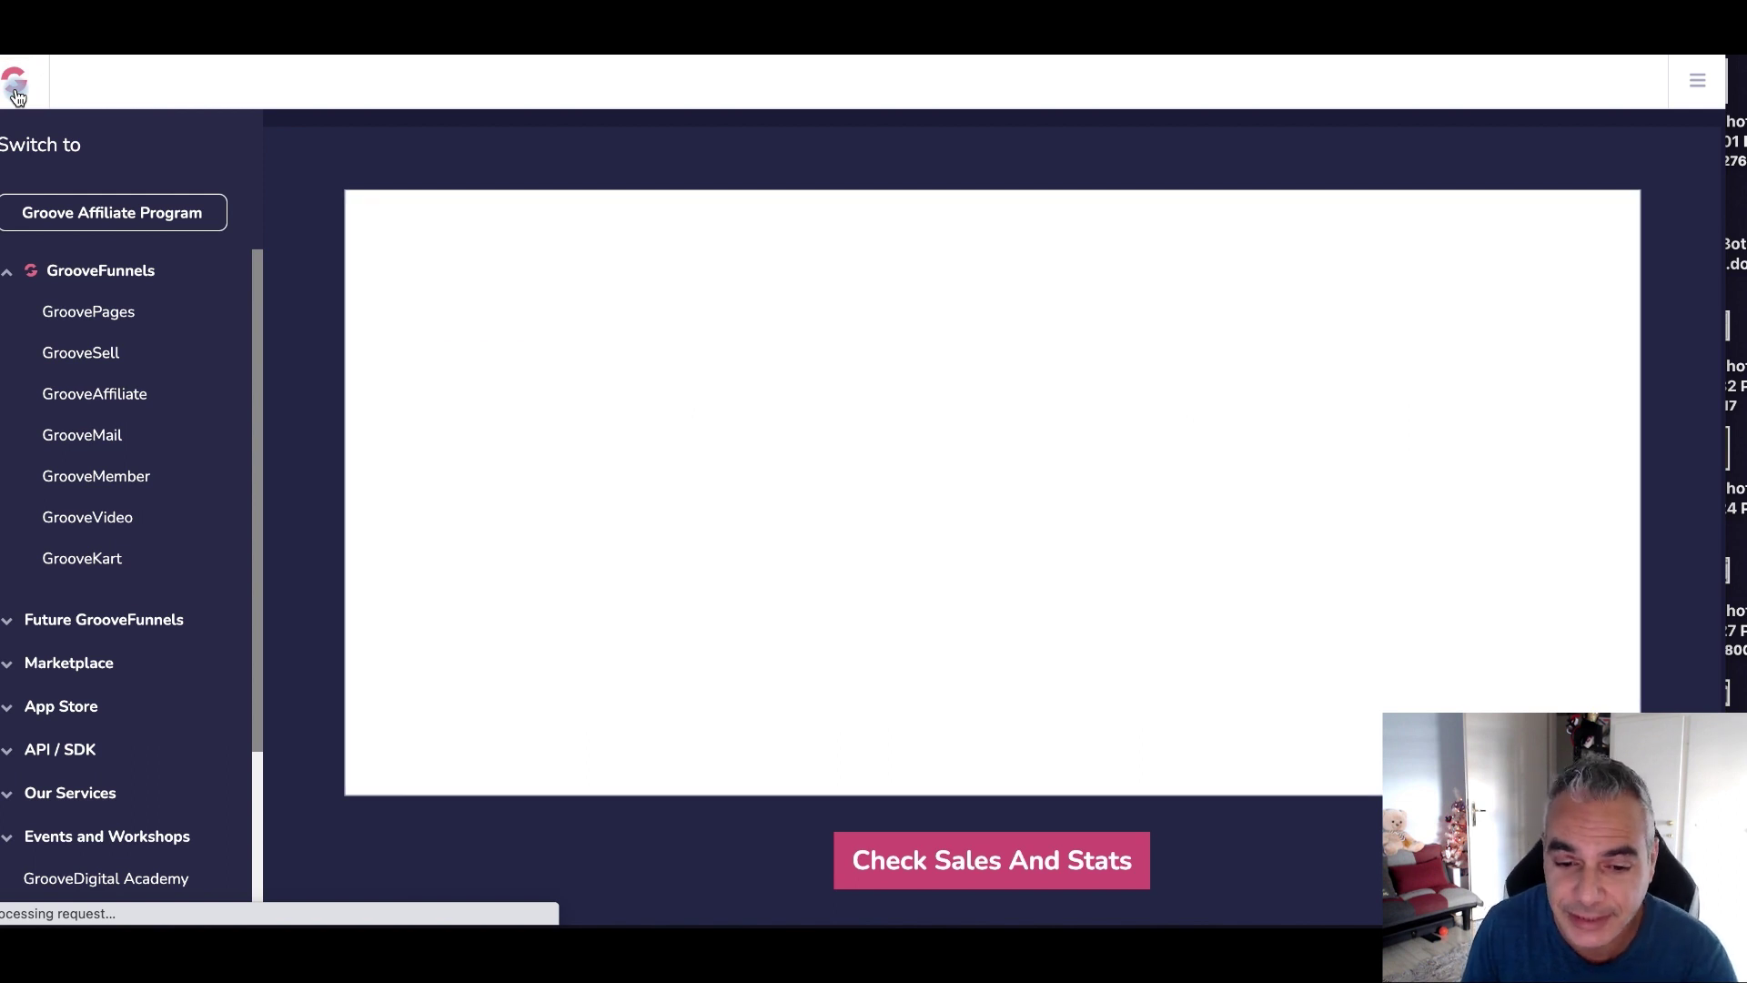